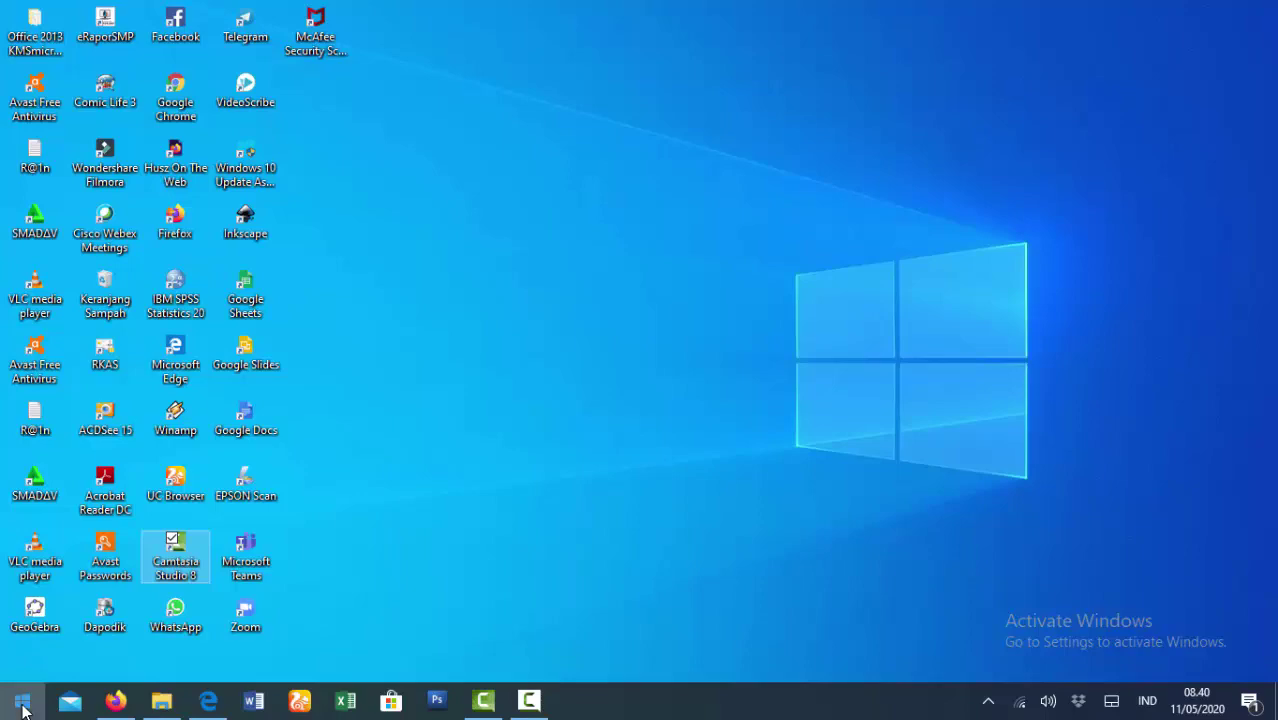
Open the Snipping Tool from the Windows Accessories group of installed programs
{"action": "left_click", "coordinate": [22, 704]}
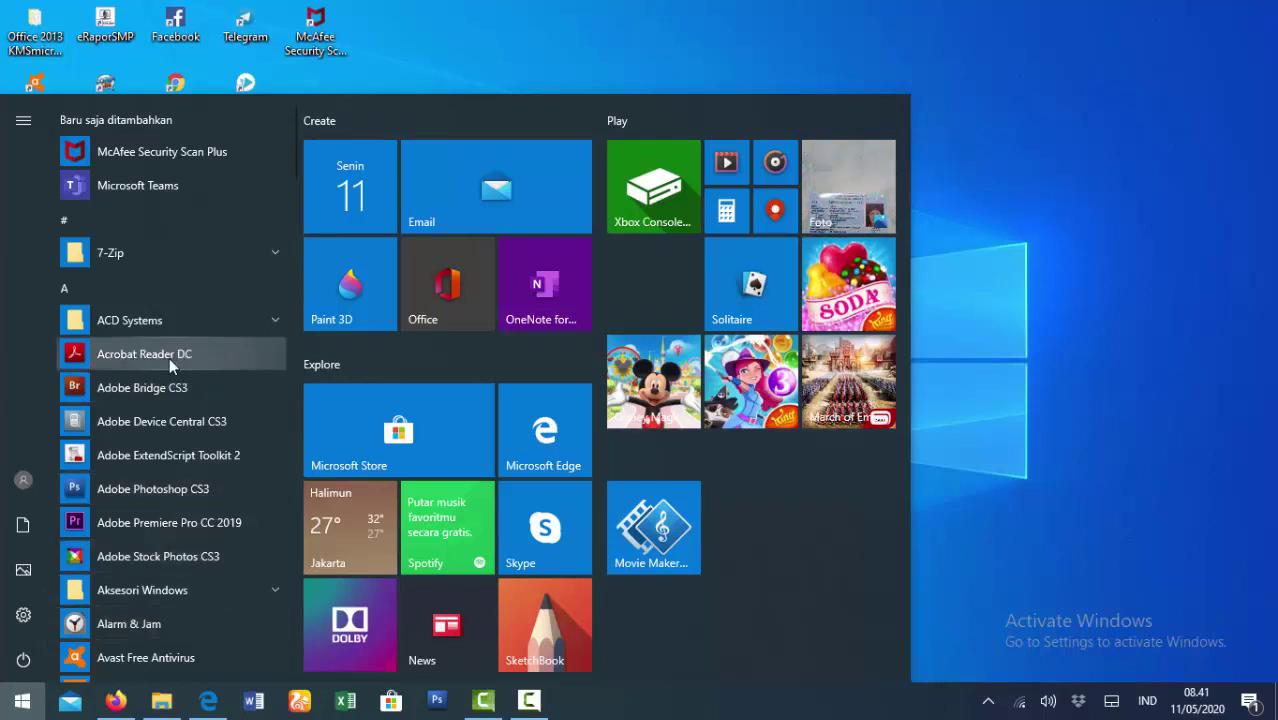
{"action": "scroll", "coordinate": [168, 360], "scroll_direction": "down", "scroll_amount": 3}
{"action": "scroll", "coordinate": [166, 390], "scroll_direction": "down", "scroll_amount": 3}
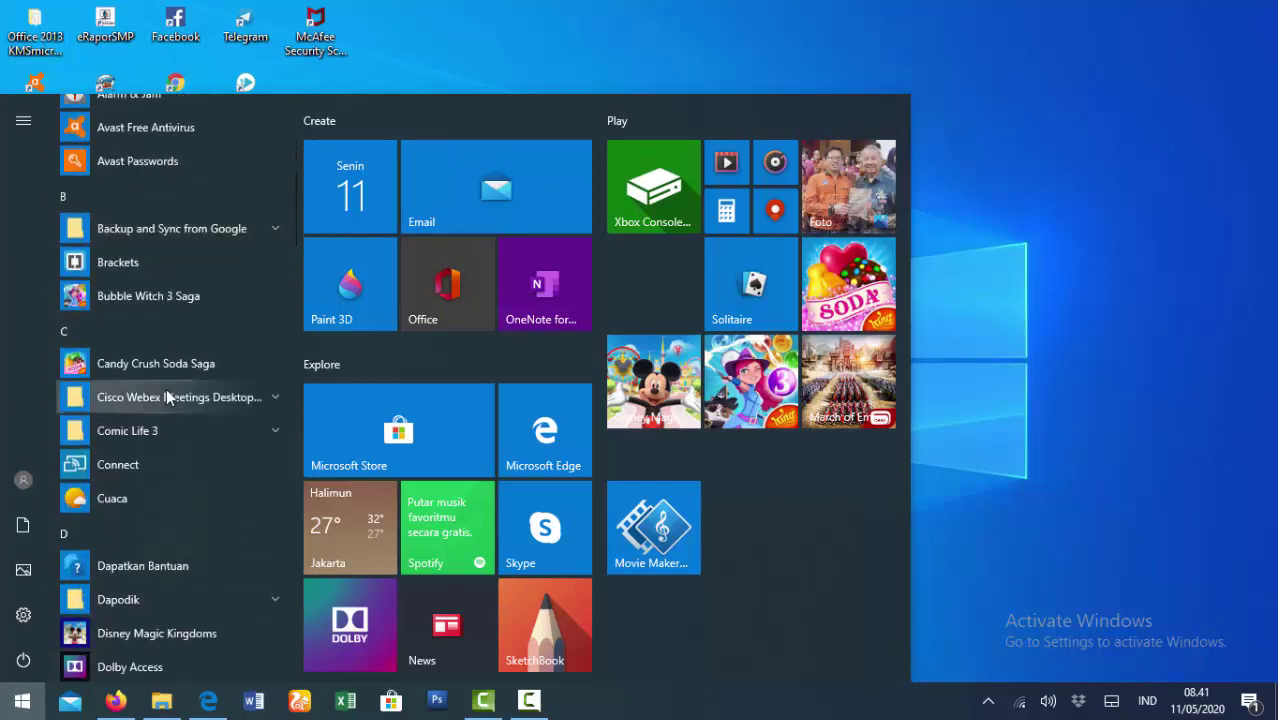
{"action": "scroll", "coordinate": [166, 390], "scroll_direction": "up", "scroll_amount": 1}
{"action": "scroll", "coordinate": [166, 390], "scroll_direction": "up", "scroll_amount": 5}
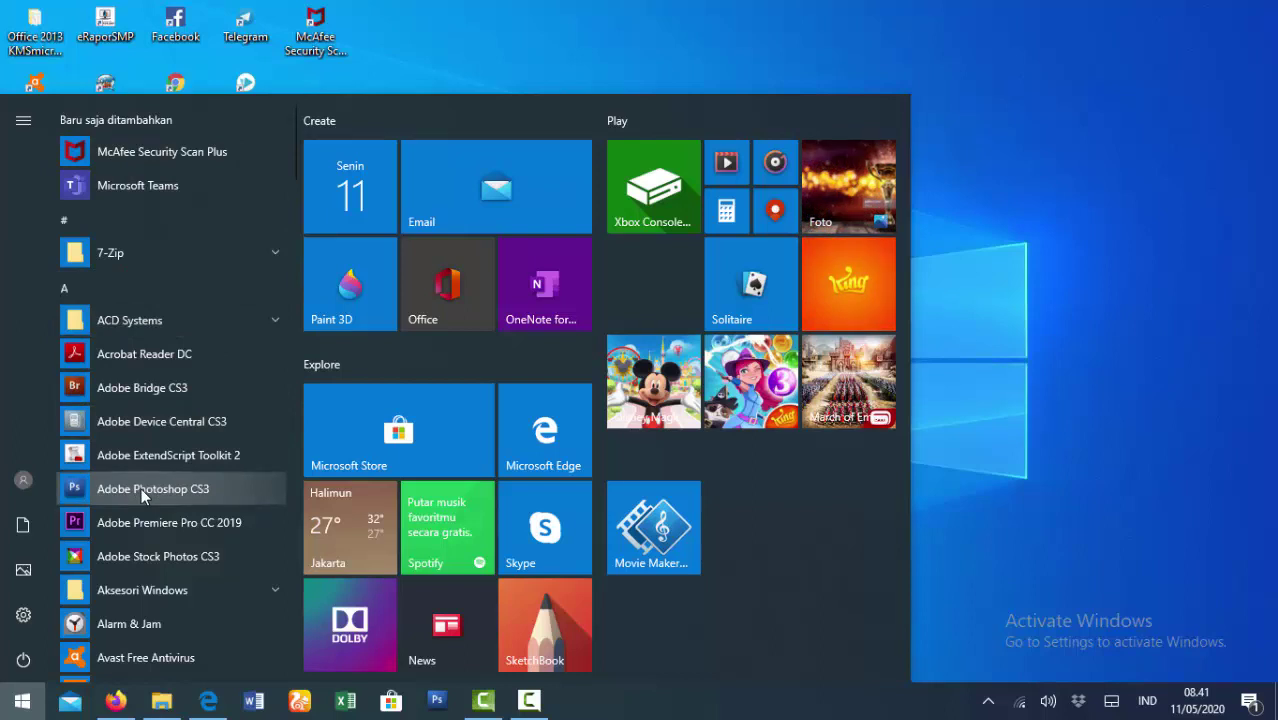
{"action": "scroll", "coordinate": [141, 488], "scroll_direction": "down", "scroll_amount": 4}
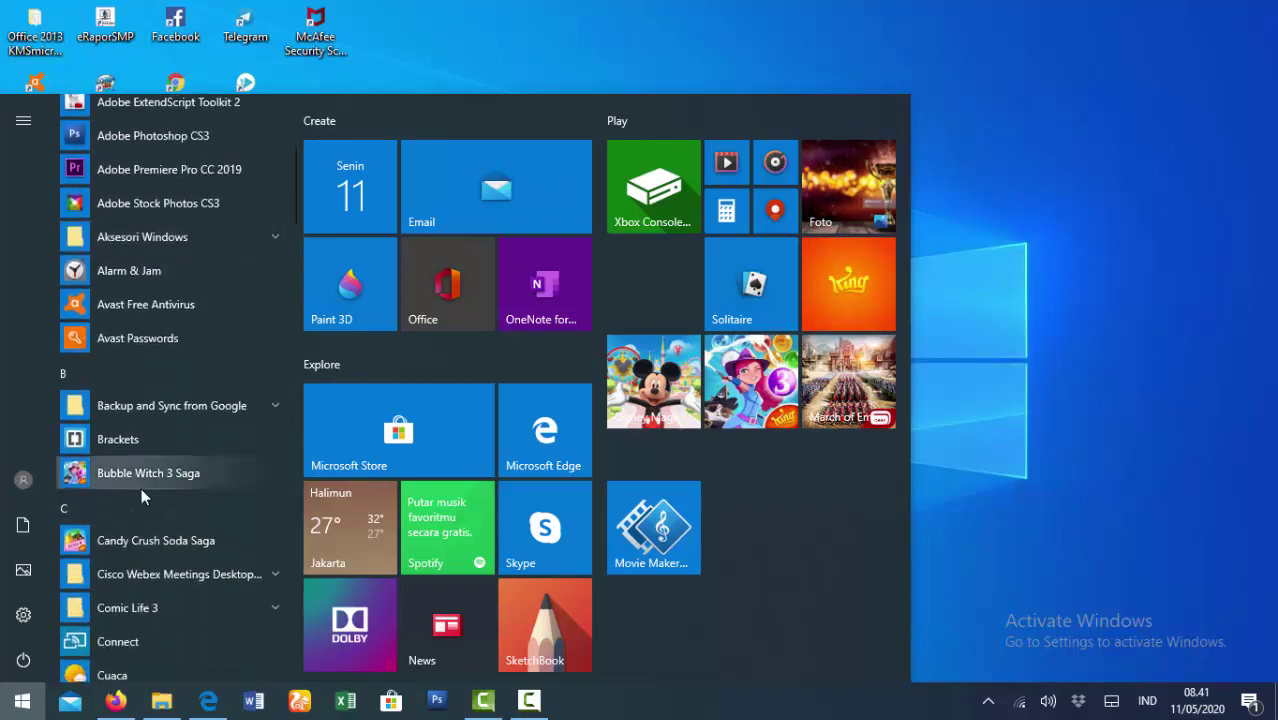
{"action": "scroll", "coordinate": [141, 488], "scroll_direction": "down", "scroll_amount": 3}
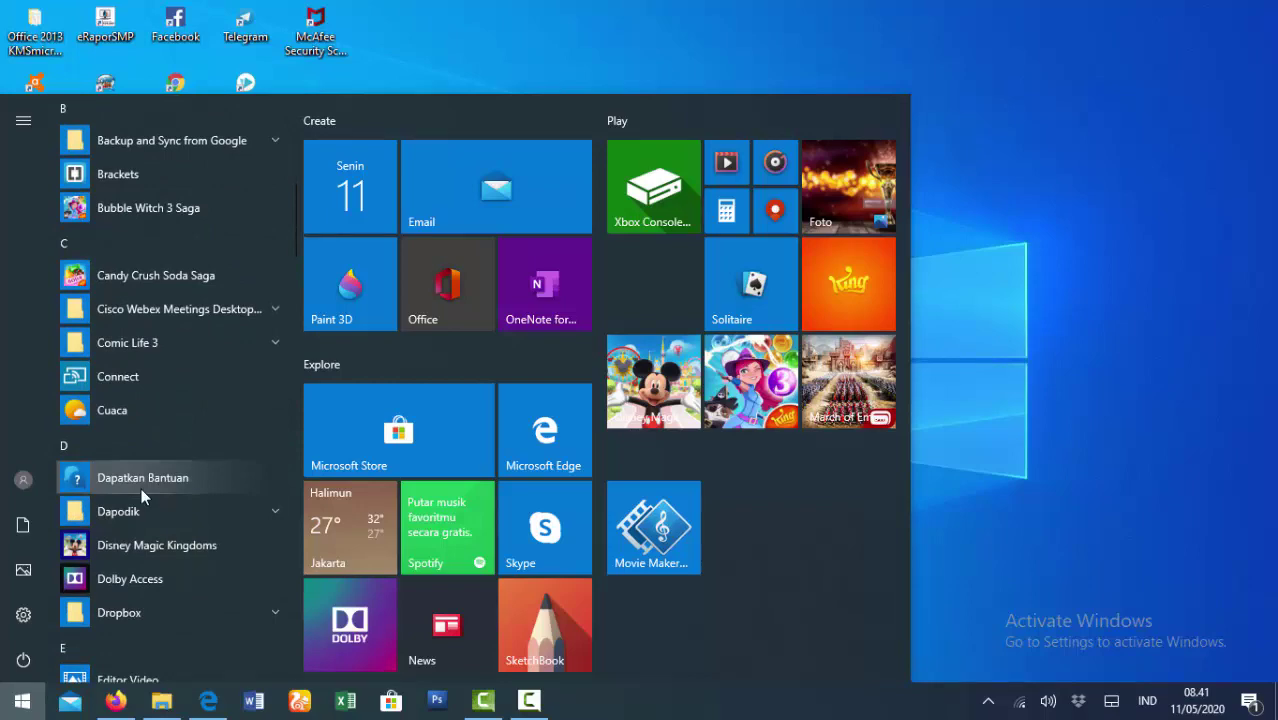
{"action": "scroll", "coordinate": [141, 489], "scroll_direction": "down", "scroll_amount": 3}
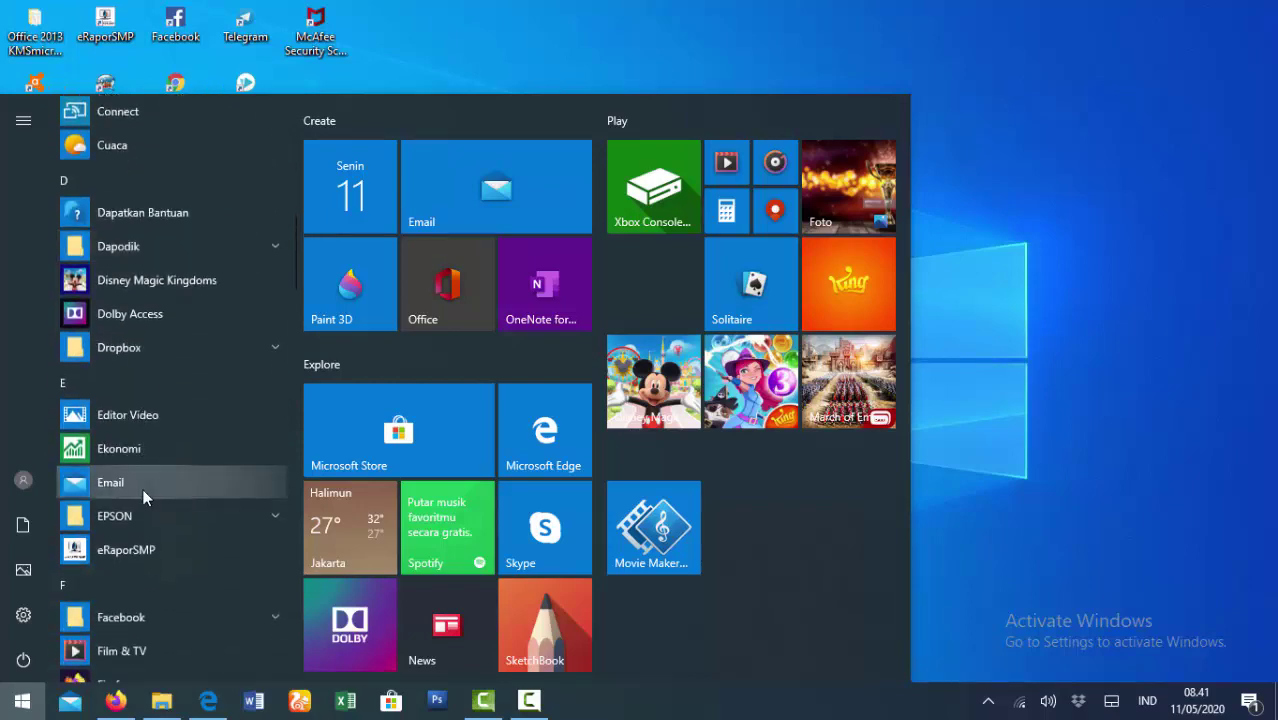
{"action": "scroll", "coordinate": [146, 489], "scroll_direction": "down", "scroll_amount": 20}
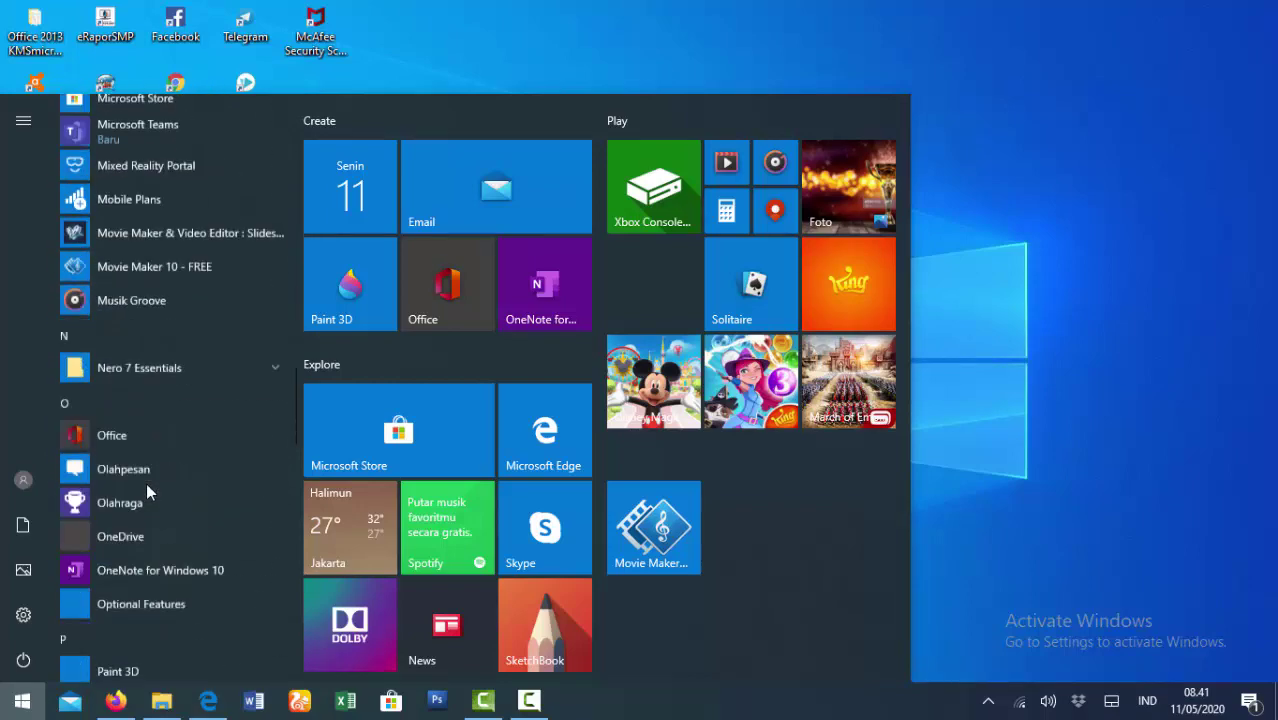
{"action": "scroll", "coordinate": [146, 483], "scroll_direction": "down", "scroll_amount": 8}
{"action": "scroll", "coordinate": [146, 483], "scroll_direction": "up", "scroll_amount": 5}
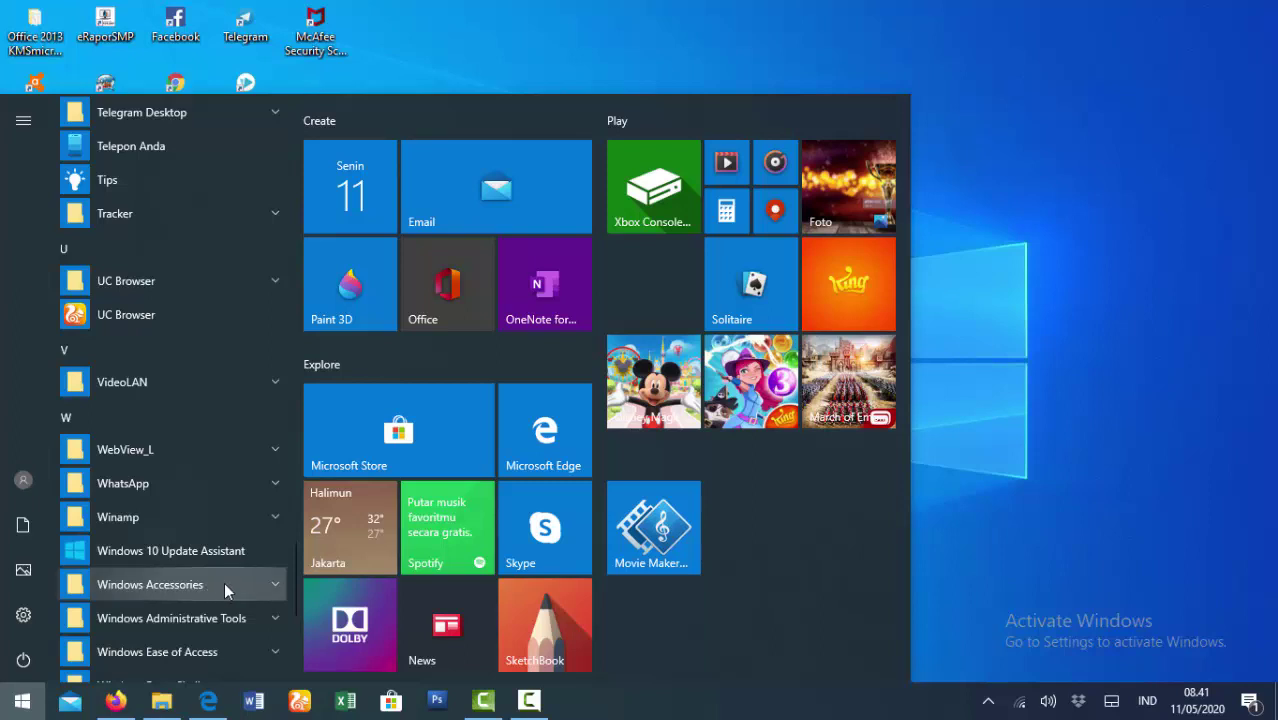
{"action": "left_click", "coordinate": [275, 584]}
{"action": "scroll", "coordinate": [237, 564], "scroll_direction": "down", "scroll_amount": 4}
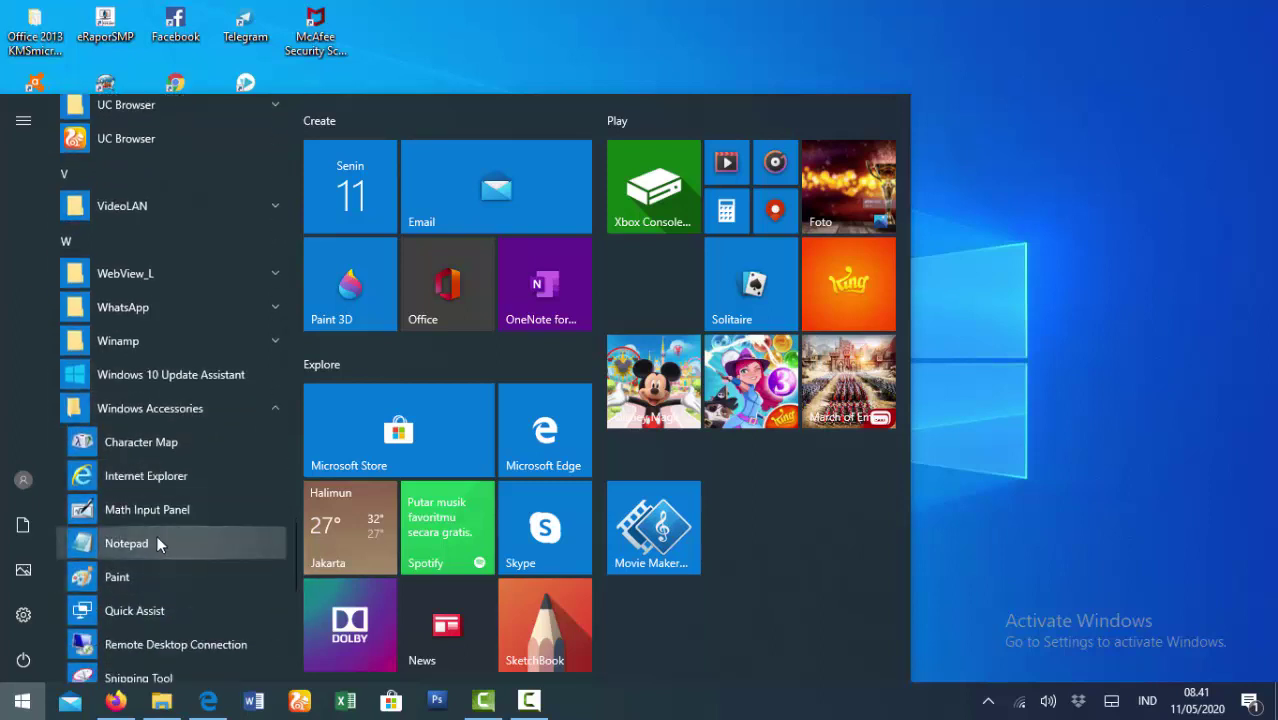
{"action": "scroll", "coordinate": [129, 607], "scroll_direction": "down", "scroll_amount": 3}
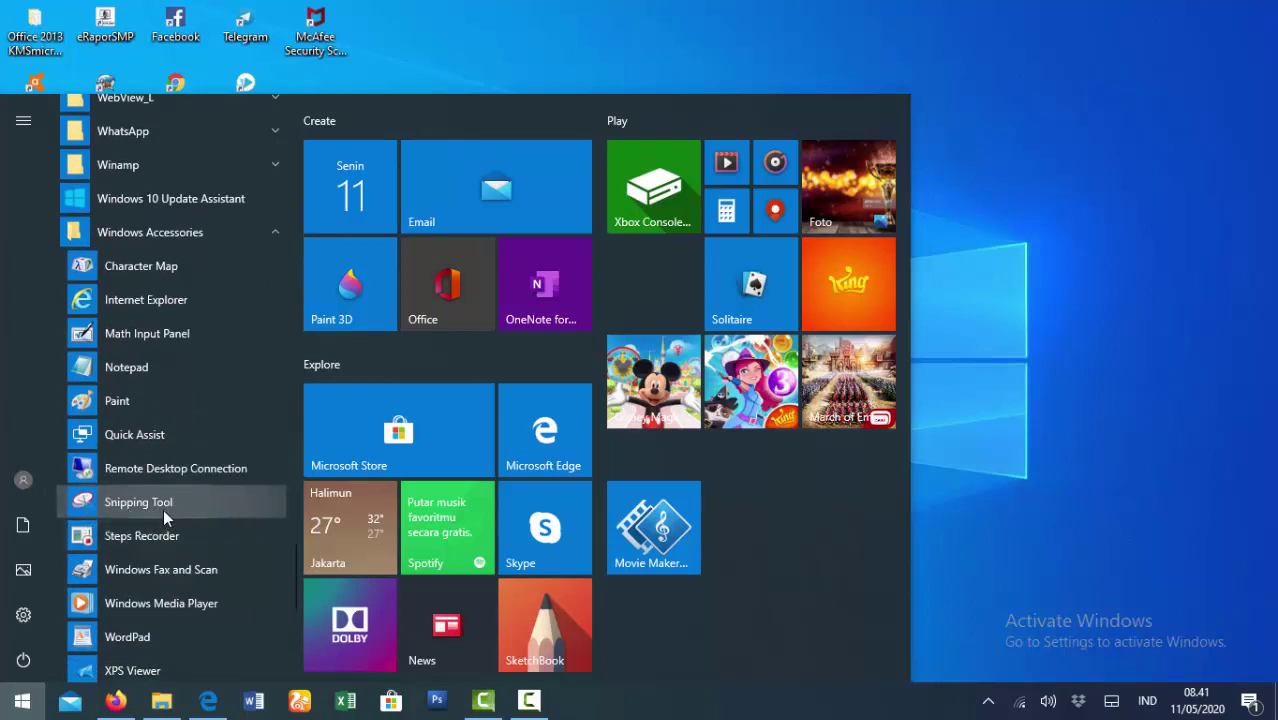
{"action": "left_click", "coordinate": [179, 500]}
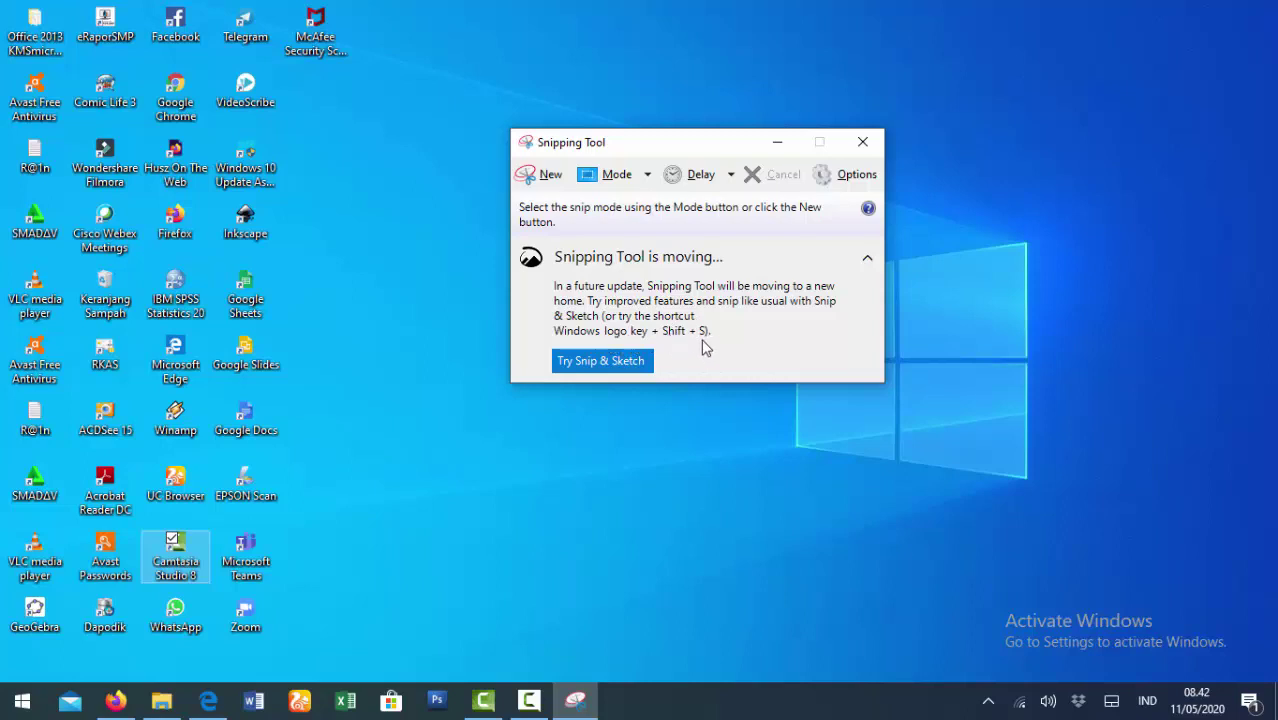
Capture a free-form snip around the desktop icons from Wondershare Filmora and Windows 10 Update Assistant down to Dapodik and Zoom
{"action": "left_click", "coordinate": [546, 180]}
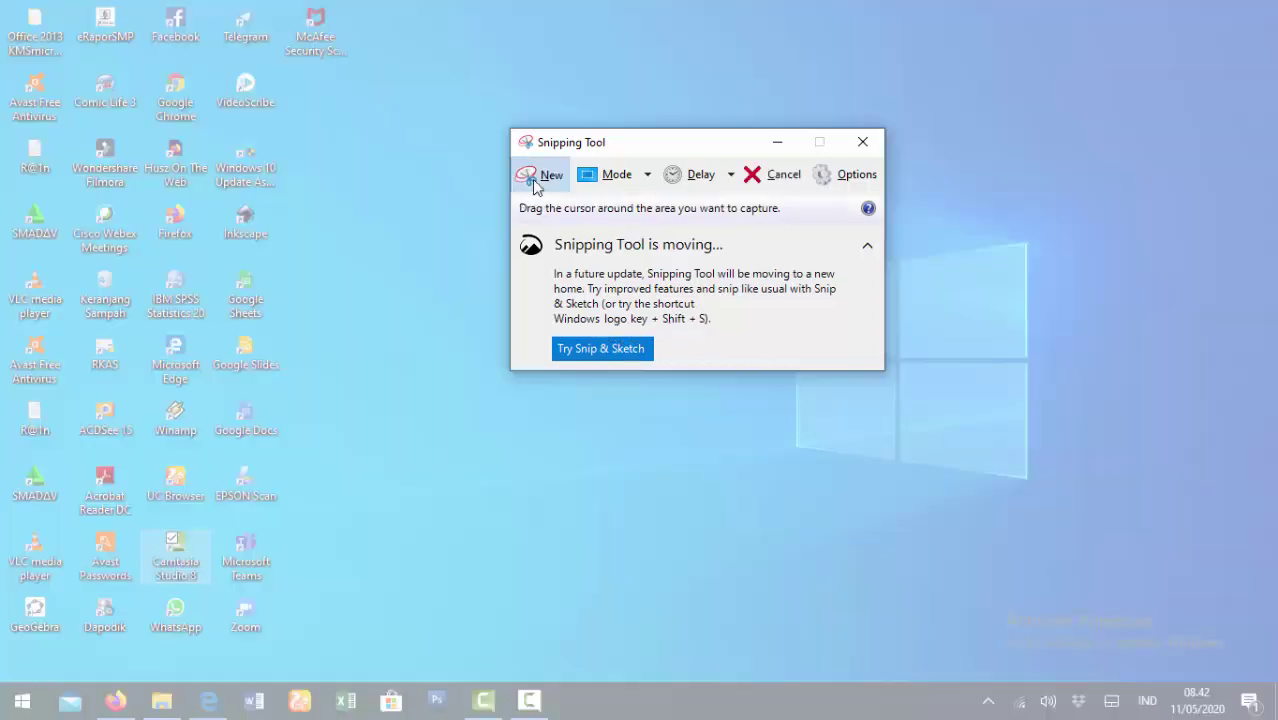
{"action": "left_click", "coordinate": [647, 175]}
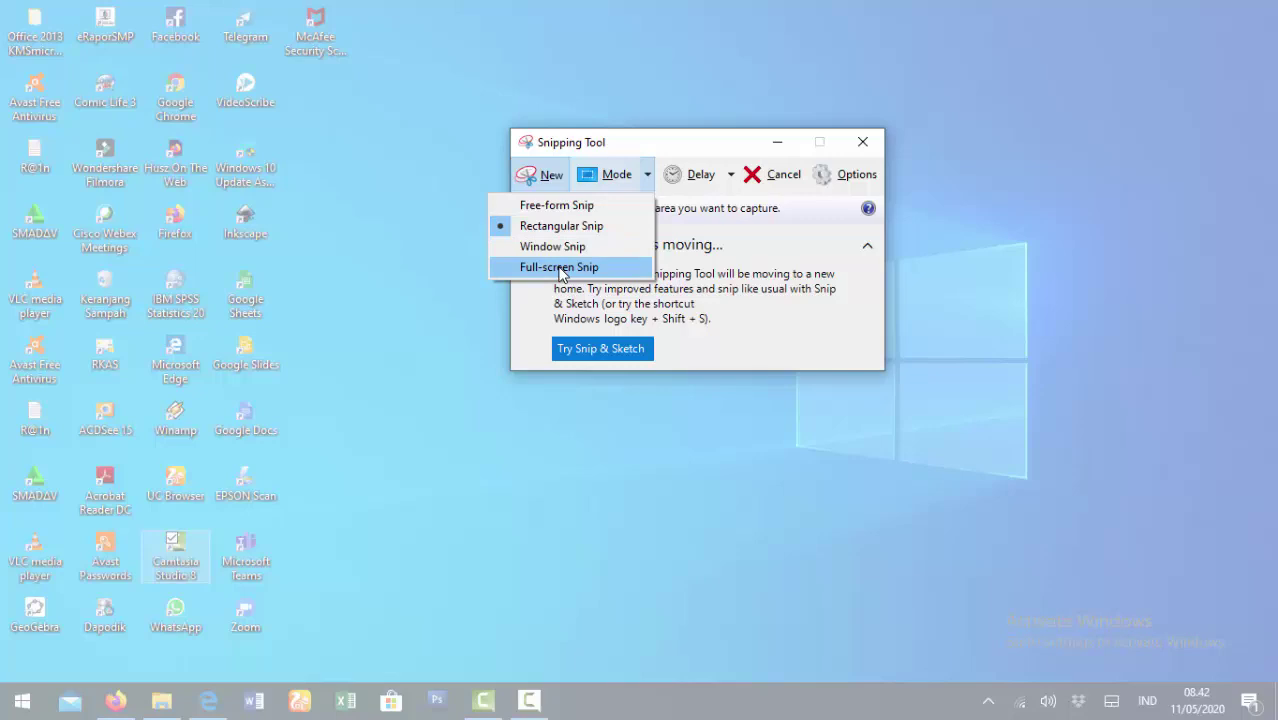
{"action": "left_click", "coordinate": [582, 207]}
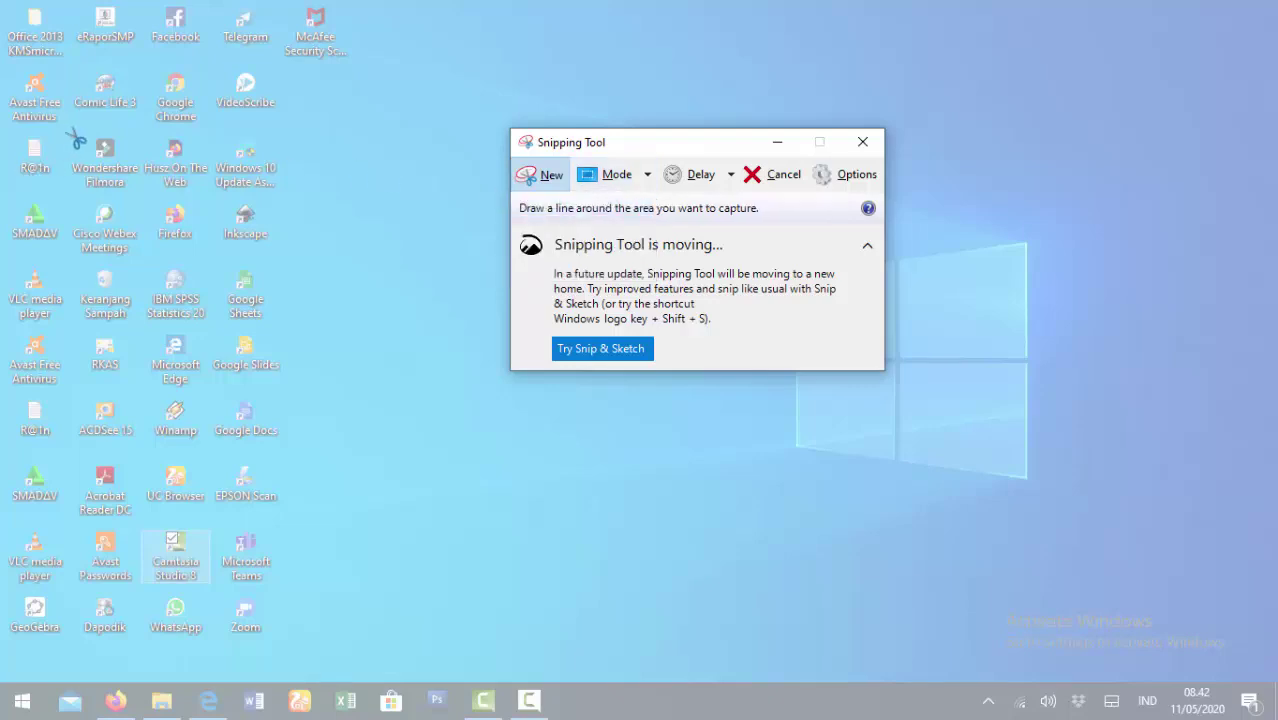
{"action": "mouse_move", "coordinate": [70, 141]}
{"action": "left_mouse_down"}
{"action": "mouse_move", "coordinate": [148, 131]}
{"action": "mouse_move", "coordinate": [280, 144]}
{"action": "mouse_move", "coordinate": [296, 192]}
{"action": "mouse_move", "coordinate": [298, 451]}
{"action": "mouse_move", "coordinate": [270, 652]}
{"action": "mouse_move", "coordinate": [160, 660]}
{"action": "mouse_move", "coordinate": [72, 636]}
{"action": "mouse_move", "coordinate": [82, 338]}
{"action": "mouse_move", "coordinate": [62, 178]}
{"action": "mouse_move", "coordinate": [77, 143]}
{"action": "left_mouse_up"}
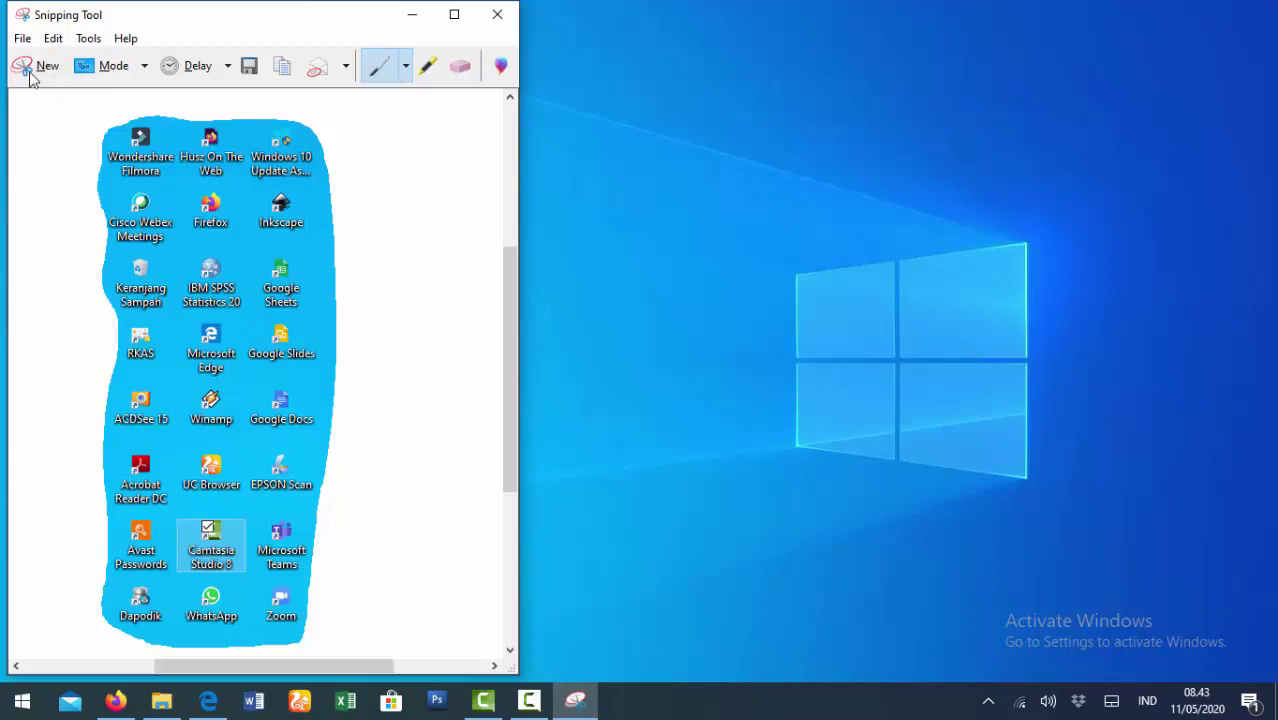
Start saving the snip and create a new folder named Snipping inside the Gambar folder
{"action": "left_click", "coordinate": [22, 40]}
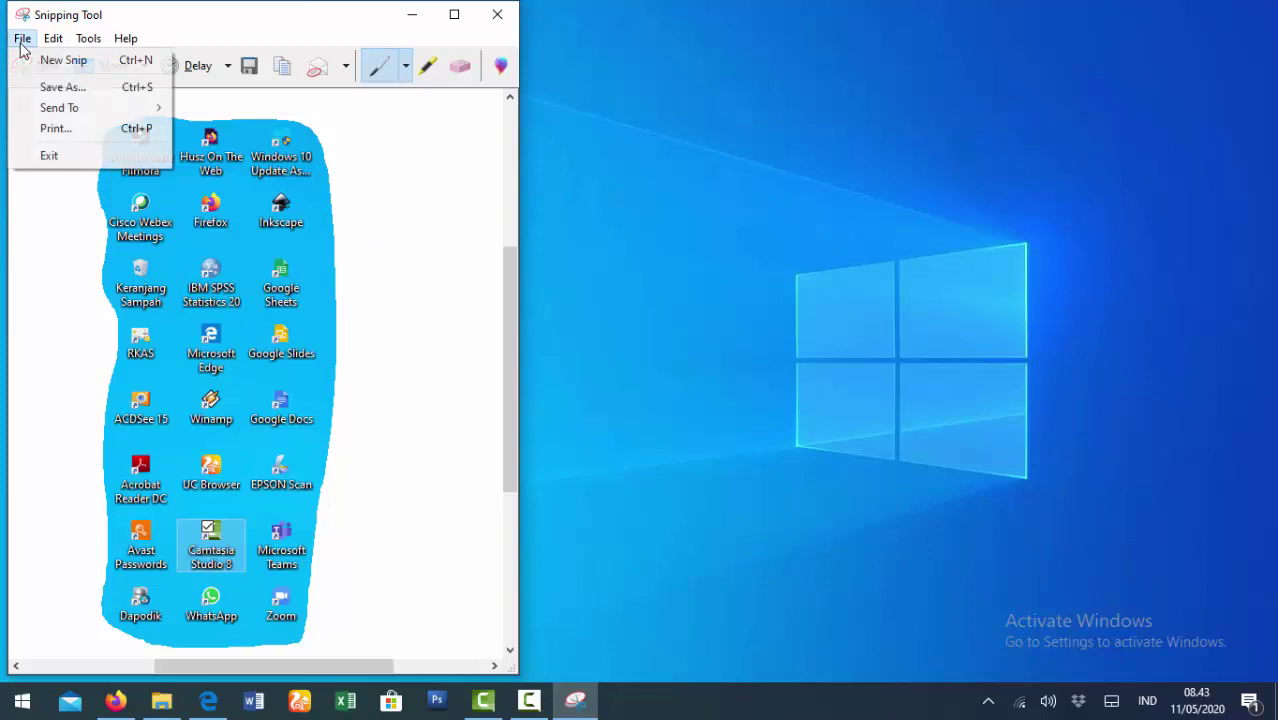
{"action": "left_click", "coordinate": [50, 91]}
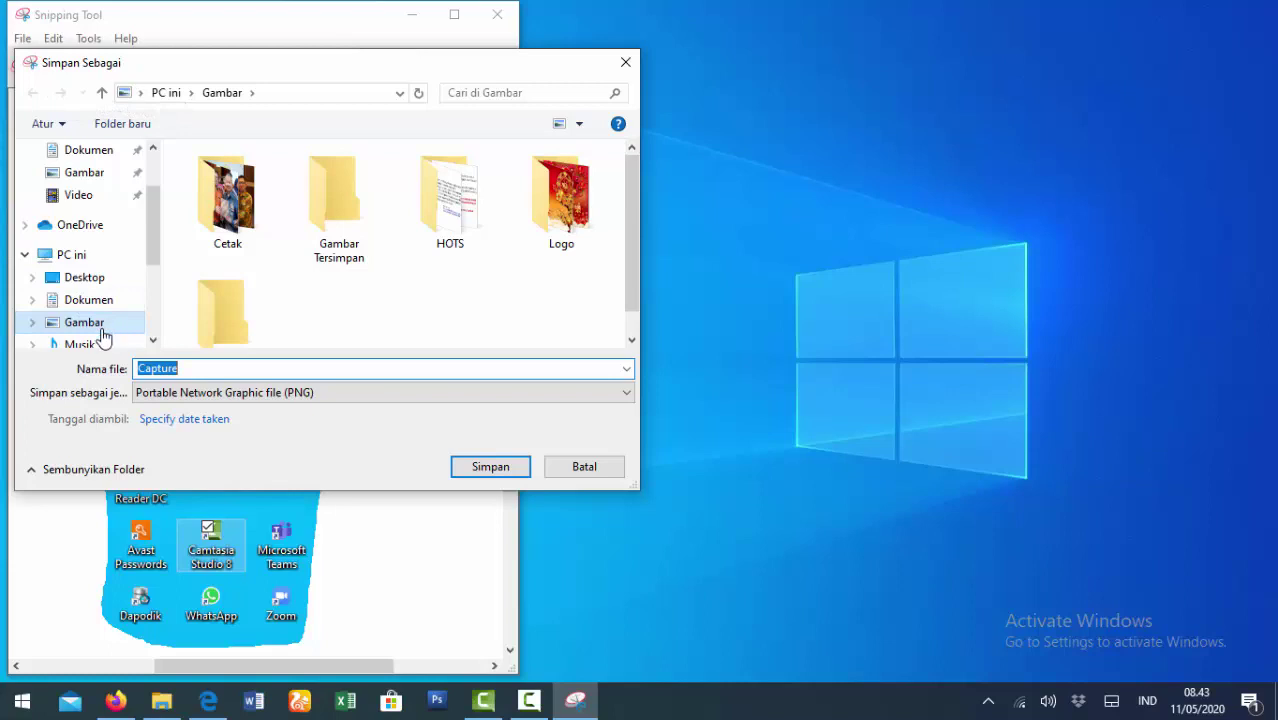
{"action": "left_click", "coordinate": [111, 128]}
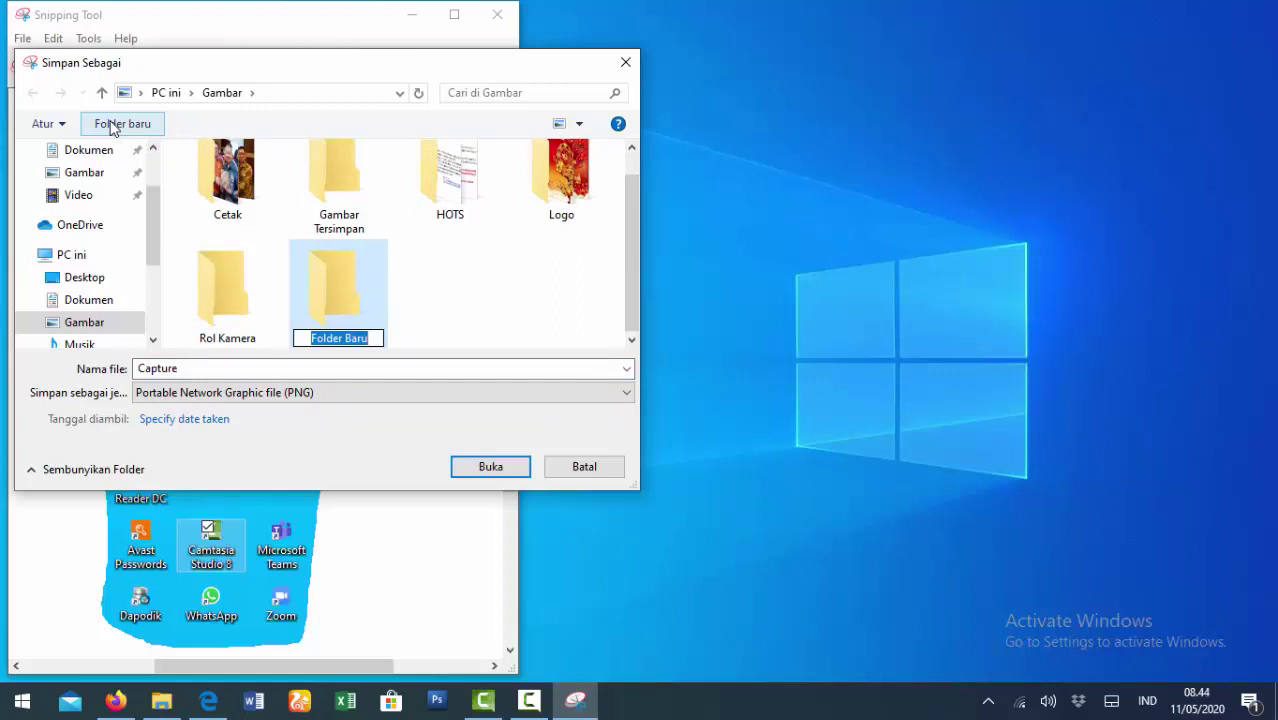
{"action": "type", "text": "Snipping"}
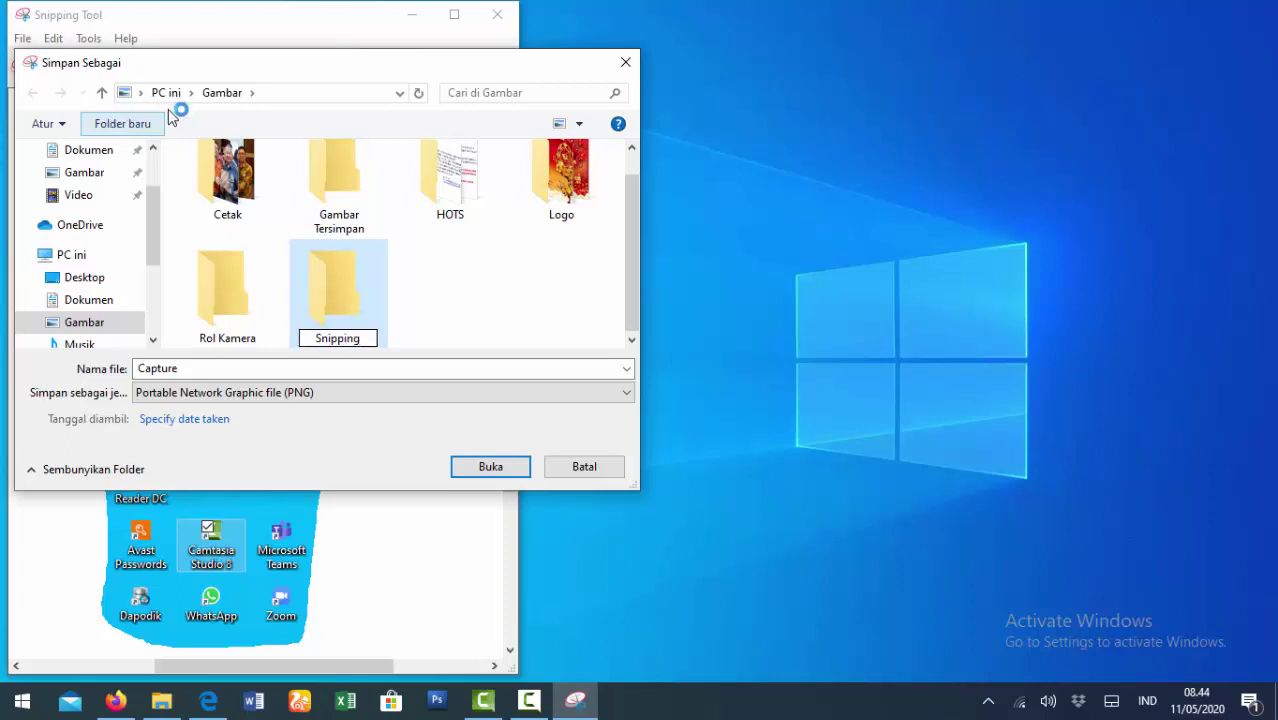
{"action": "key", "text": "Return"}
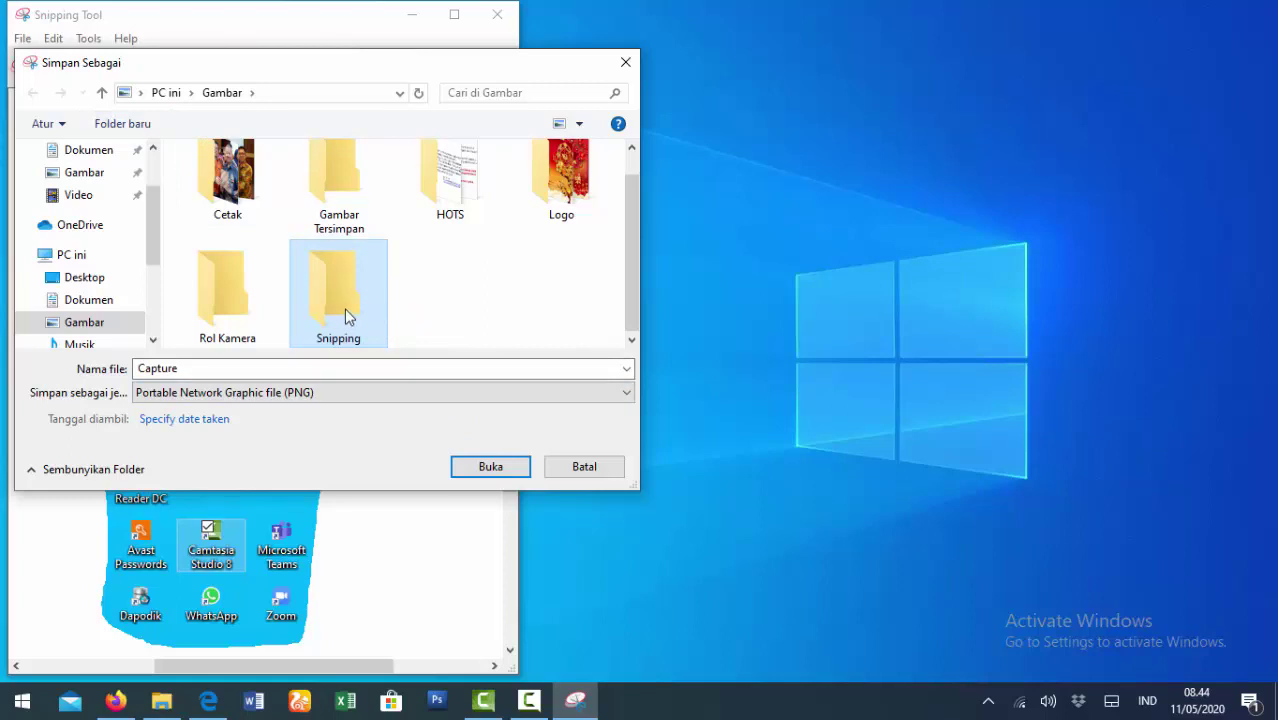
Save the free-form snip in the Snipping folder as a PNG file named 001
{"action": "double_click", "coordinate": [345, 316]}
{"action": "left_click", "coordinate": [258, 368]}
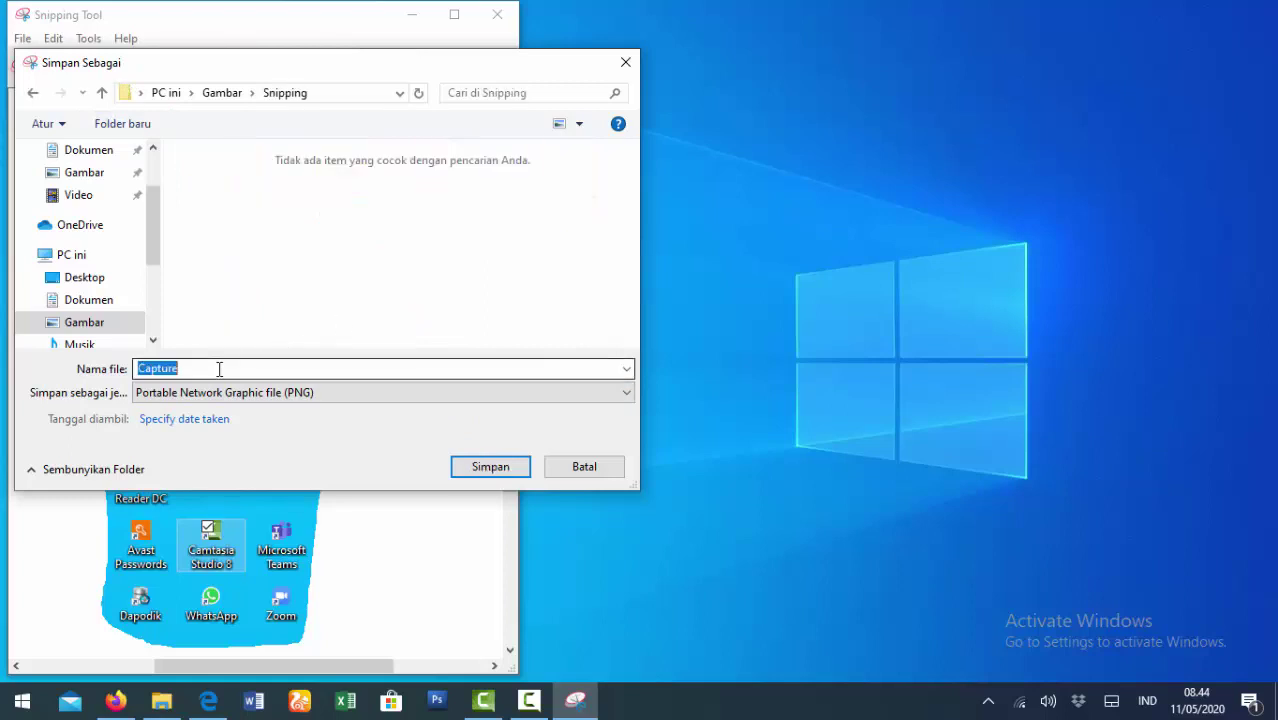
{"action": "type", "text": "001"}
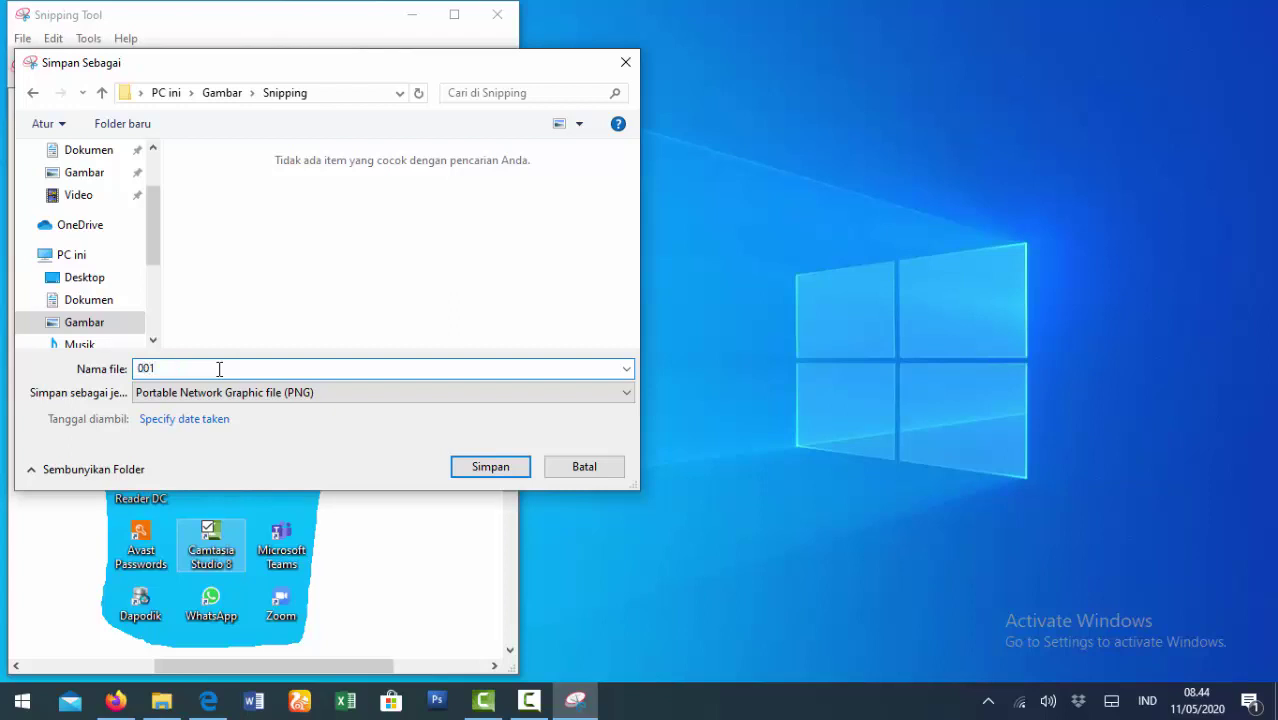
{"action": "left_click", "coordinate": [490, 472]}
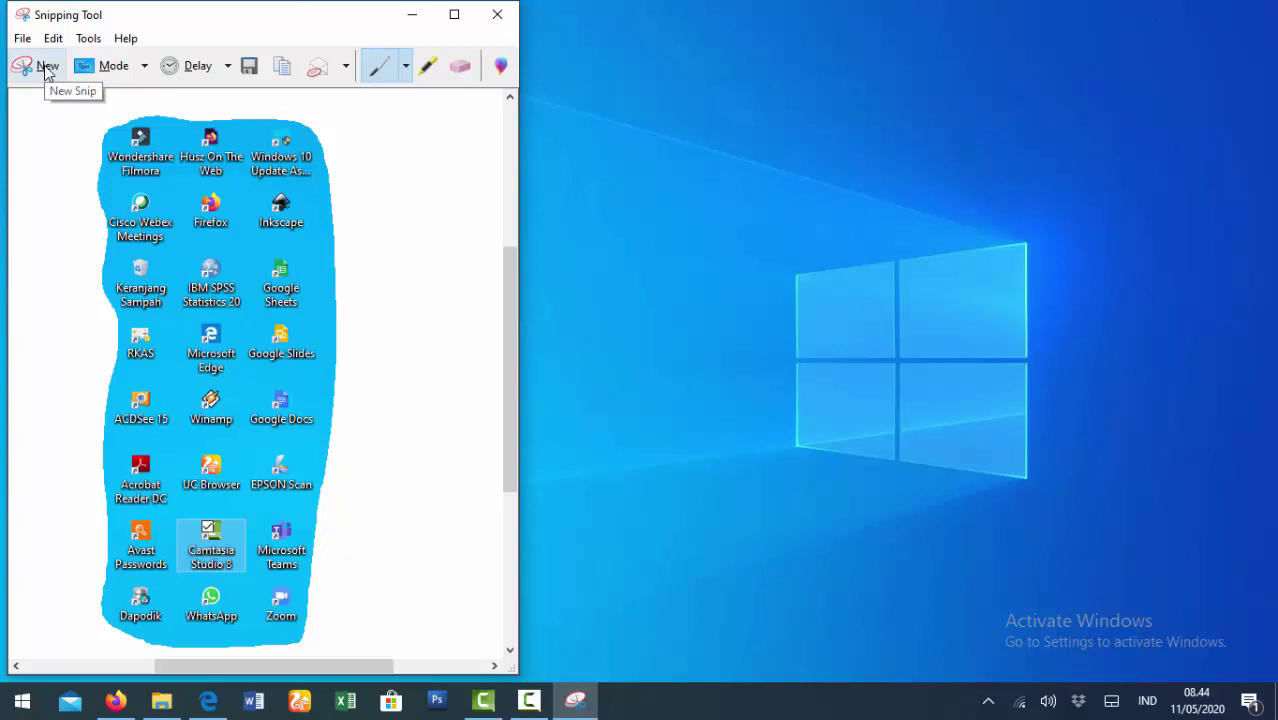
Capture a full-width rectangular snip of the Gmail inbox in the browser, from the page header down to the account setup section
{"action": "left_click", "coordinate": [145, 66]}
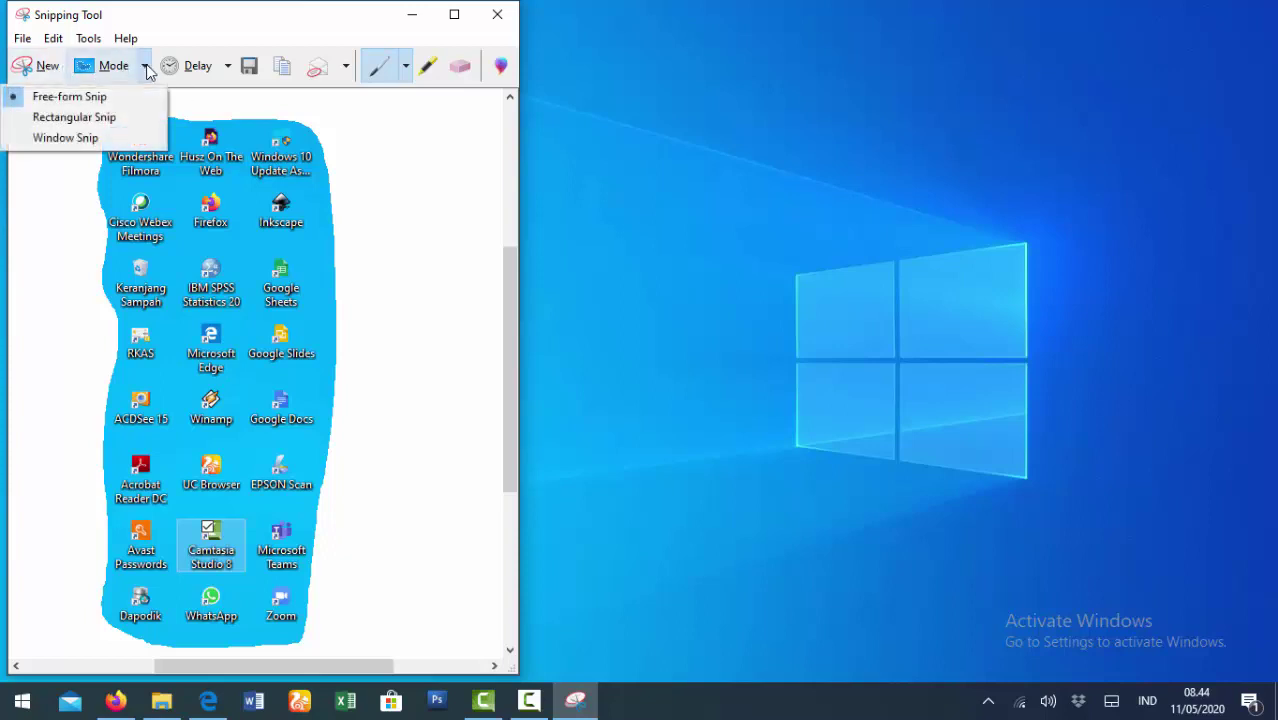
{"action": "left_click", "coordinate": [93, 119]}
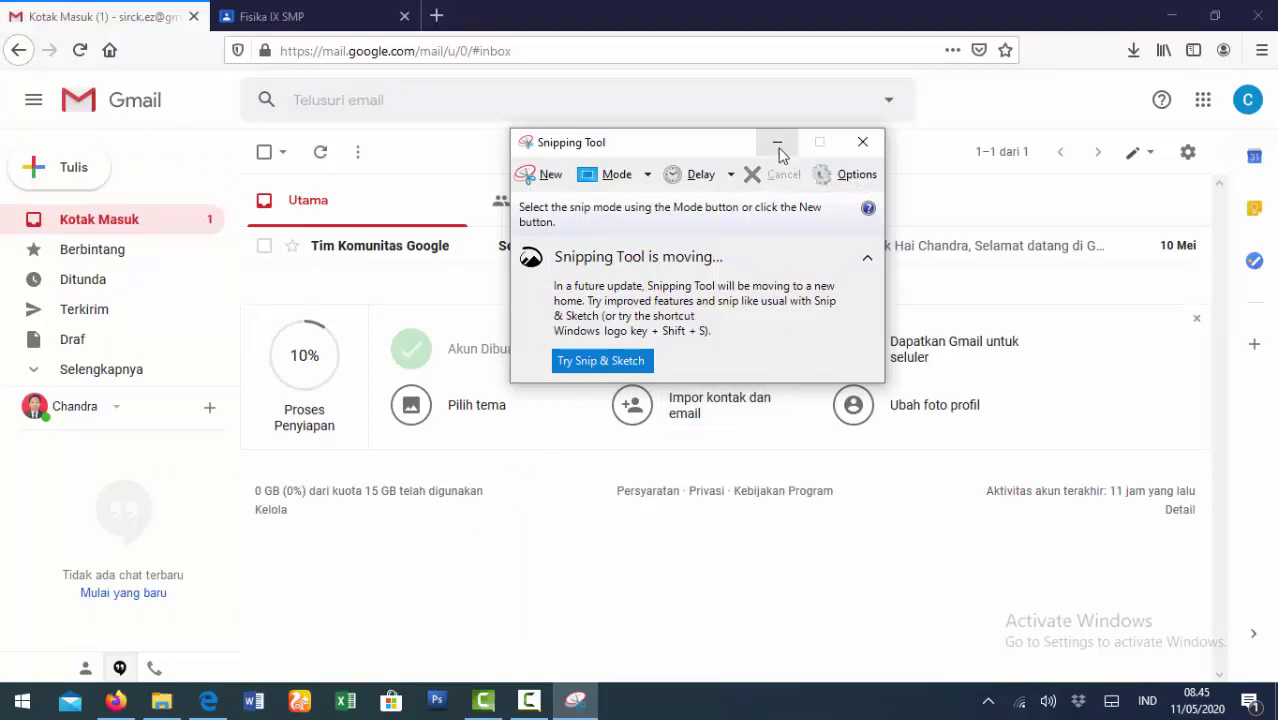
{"action": "left_click", "coordinate": [647, 176]}
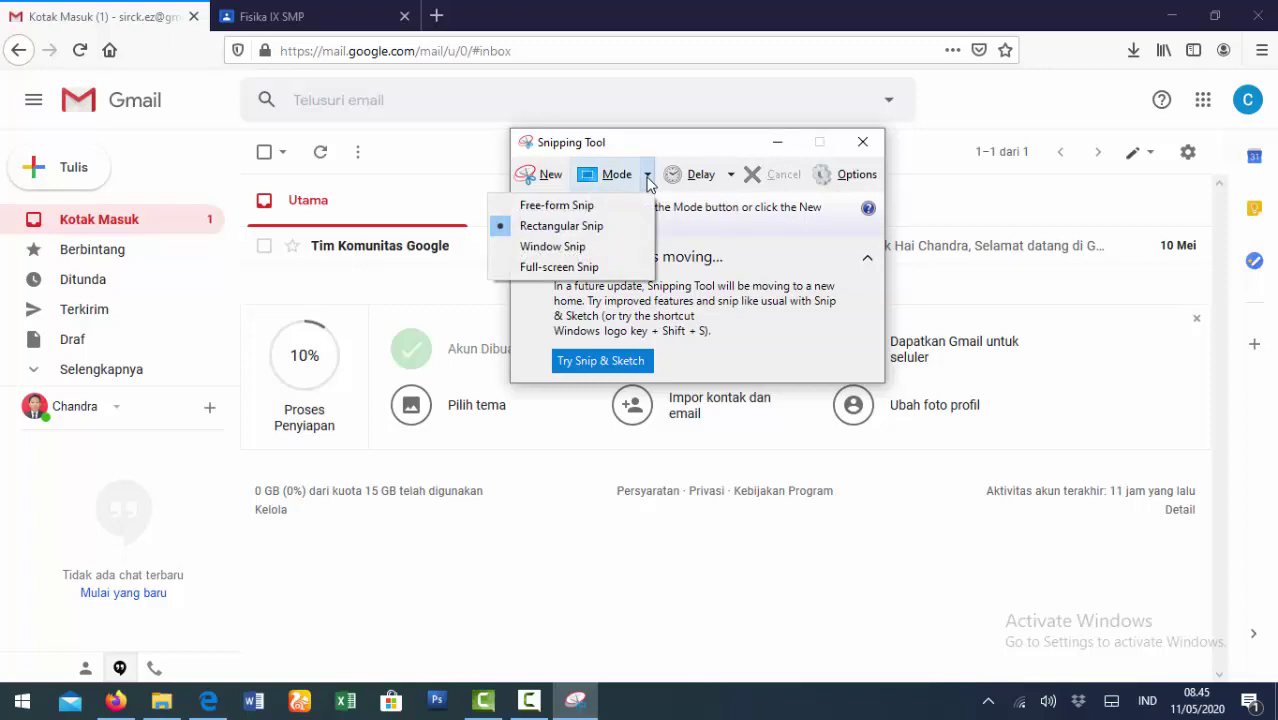
{"action": "left_click", "coordinate": [562, 226]}
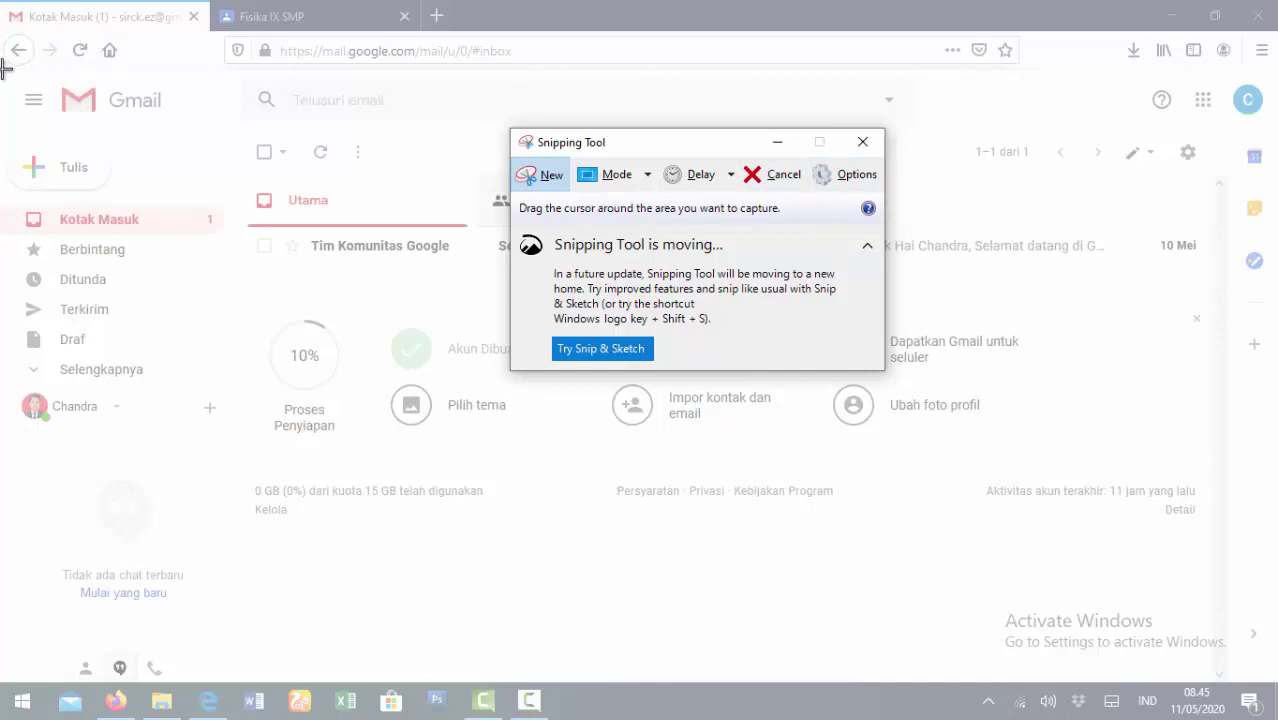
{"action": "left_click_drag", "start_coordinate": [5, 68], "coordinate": [1272, 441]}
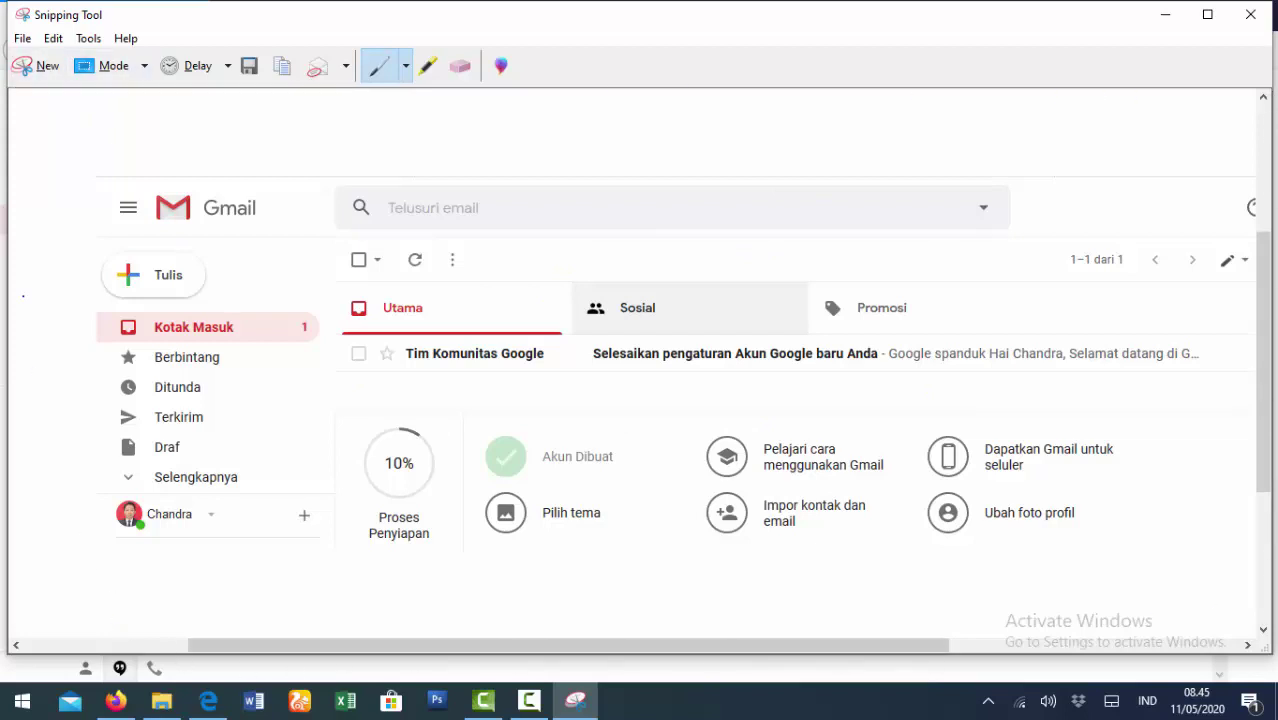
Save the Gmail snip in the Snipping folder as a JPEG file named 002
{"action": "left_click", "coordinate": [22, 38]}
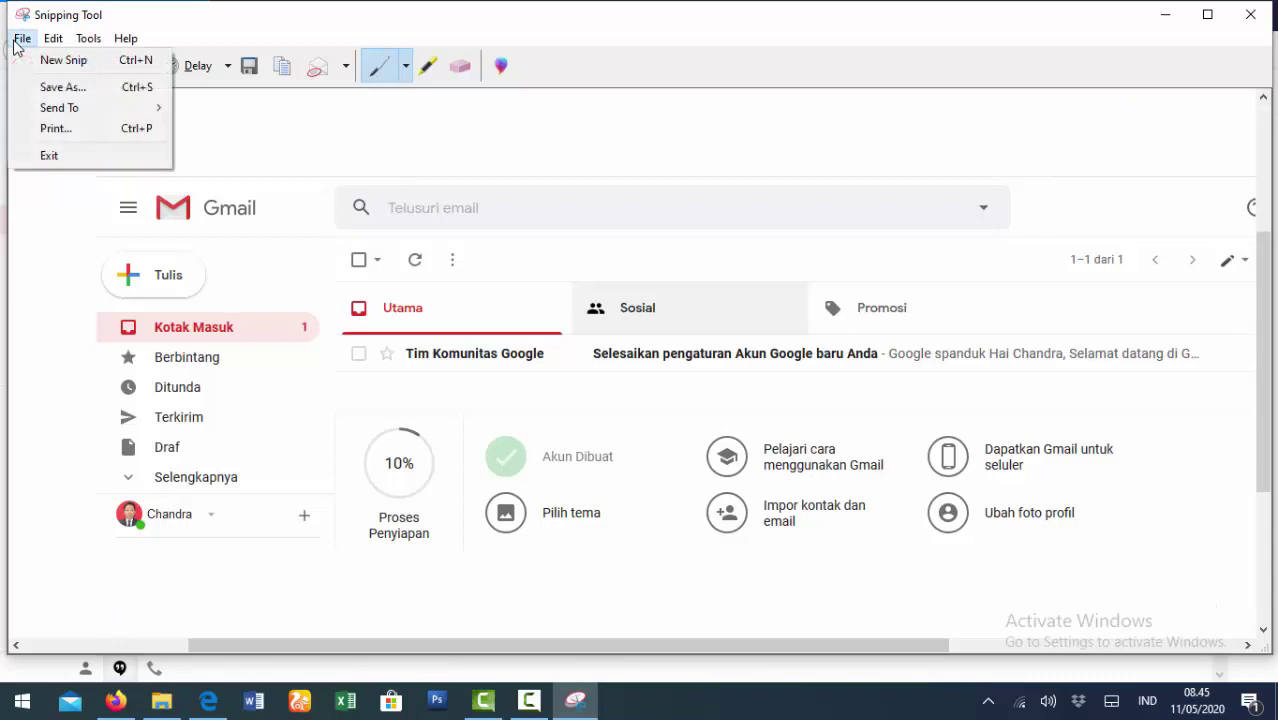
{"action": "left_click", "coordinate": [47, 88]}
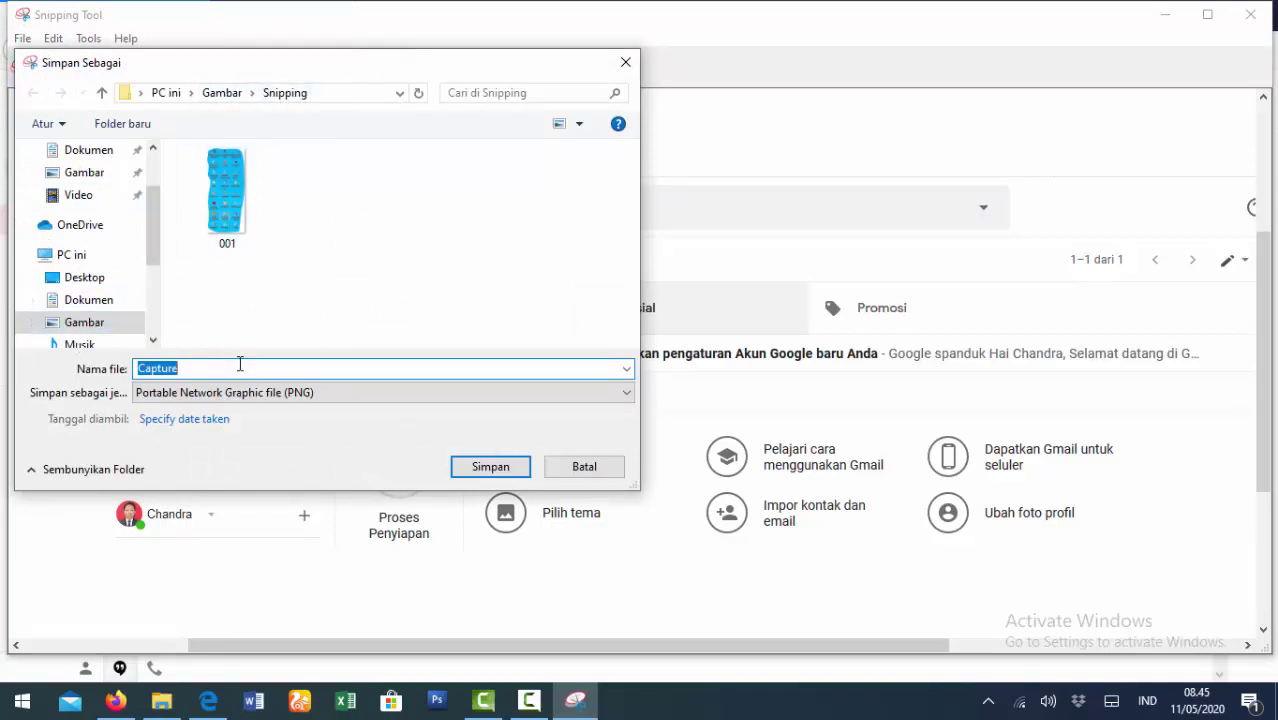
{"action": "type", "text": "002"}
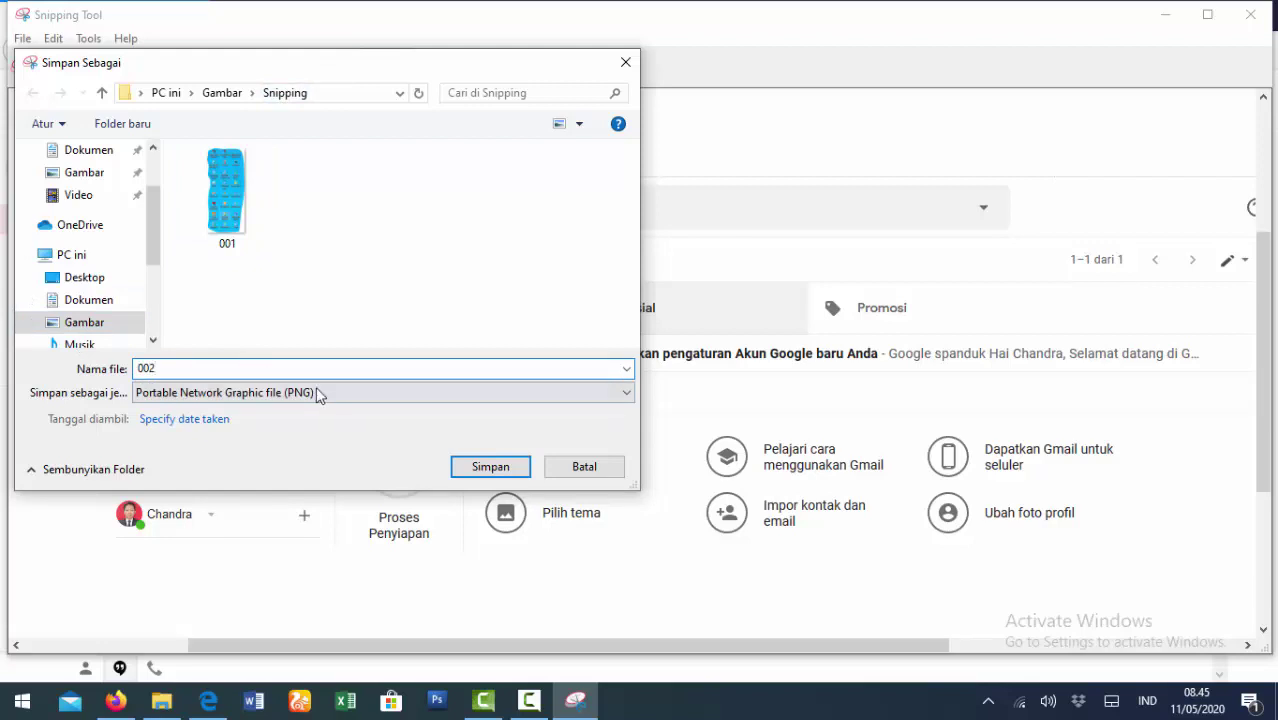
{"action": "left_click", "coordinate": [381, 396]}
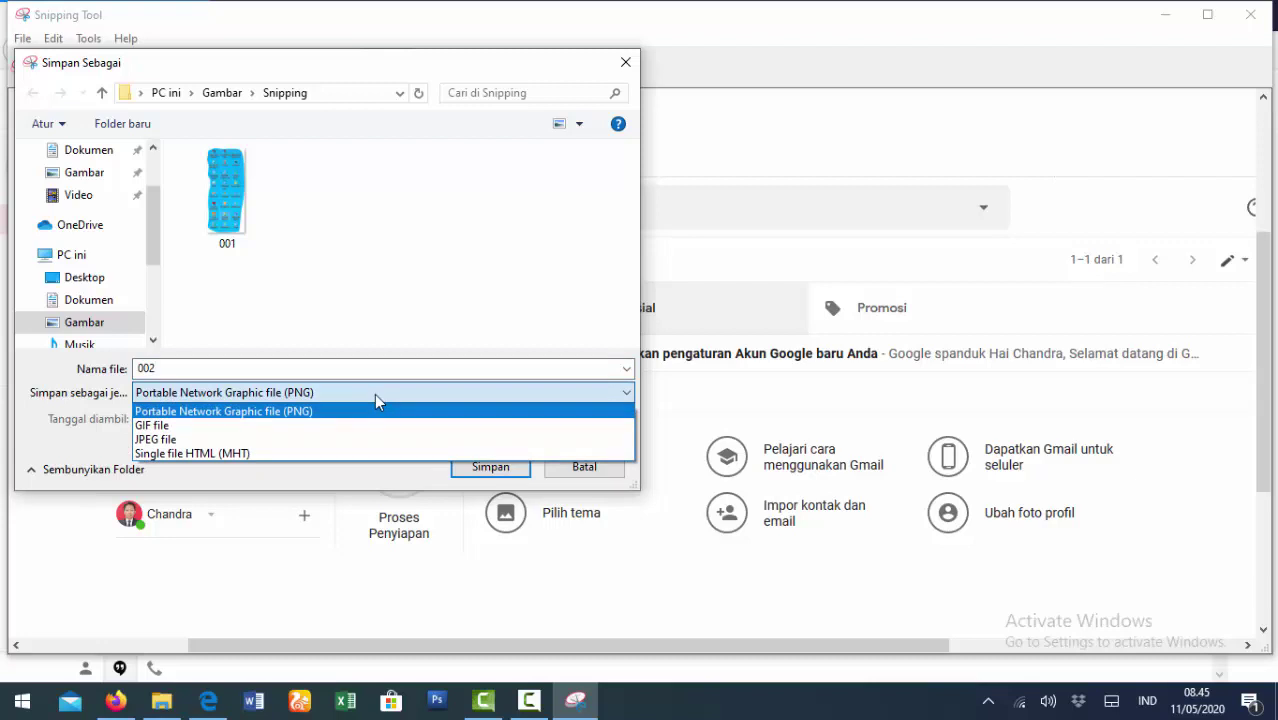
{"action": "left_click", "coordinate": [177, 441]}
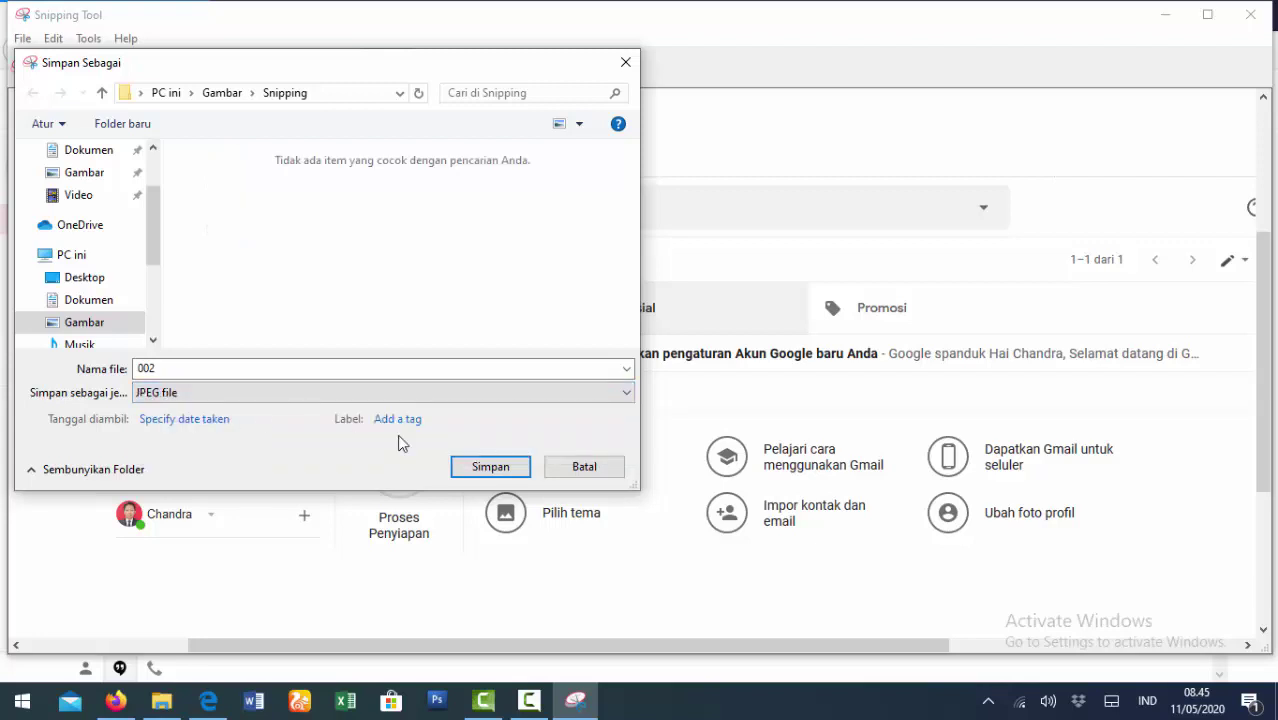
{"action": "left_click", "coordinate": [484, 472]}
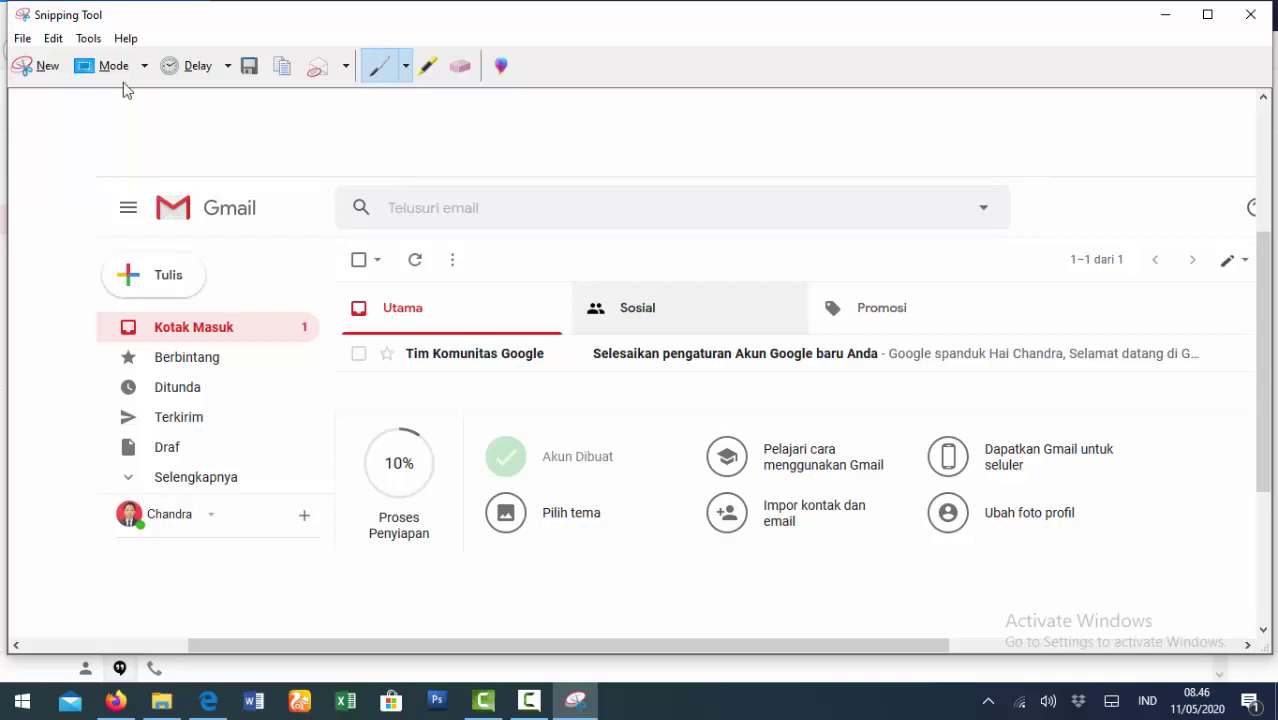
Set the Snipping Tool aside and load google.com in the browser tab that shows the Gmail inbox
{"action": "left_click", "coordinate": [42, 74]}
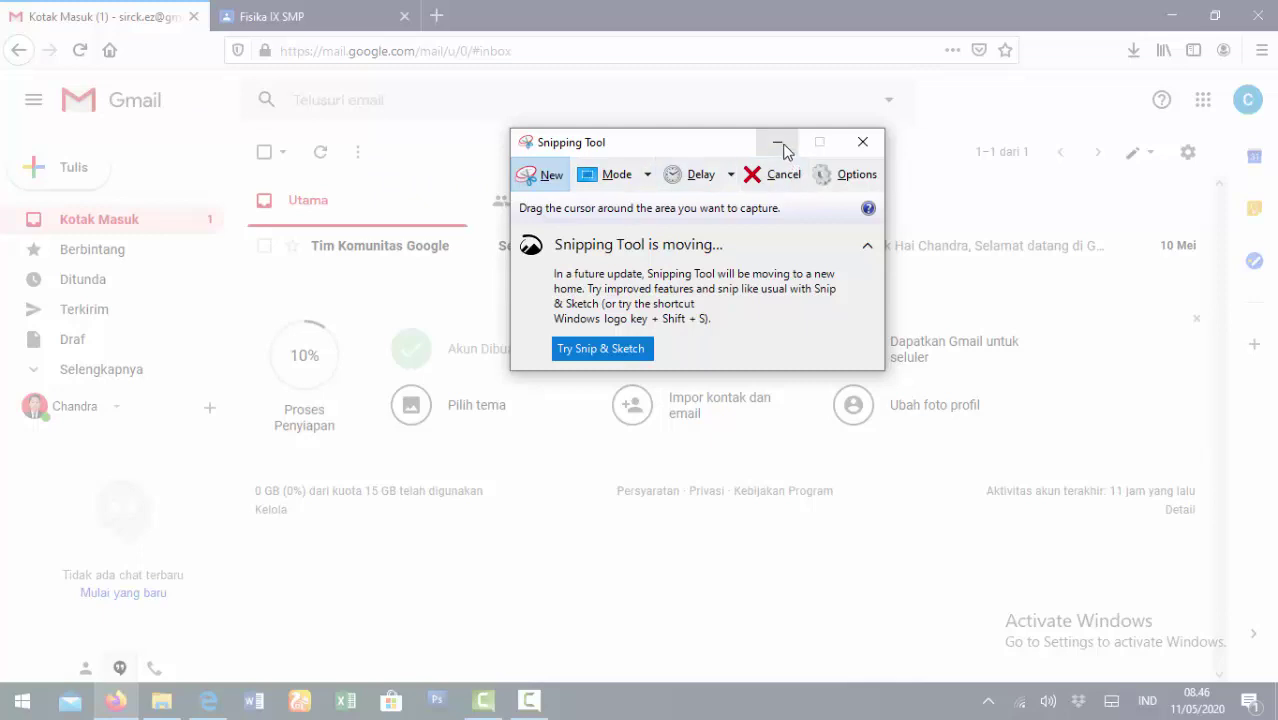
{"action": "left_click", "coordinate": [784, 149]}
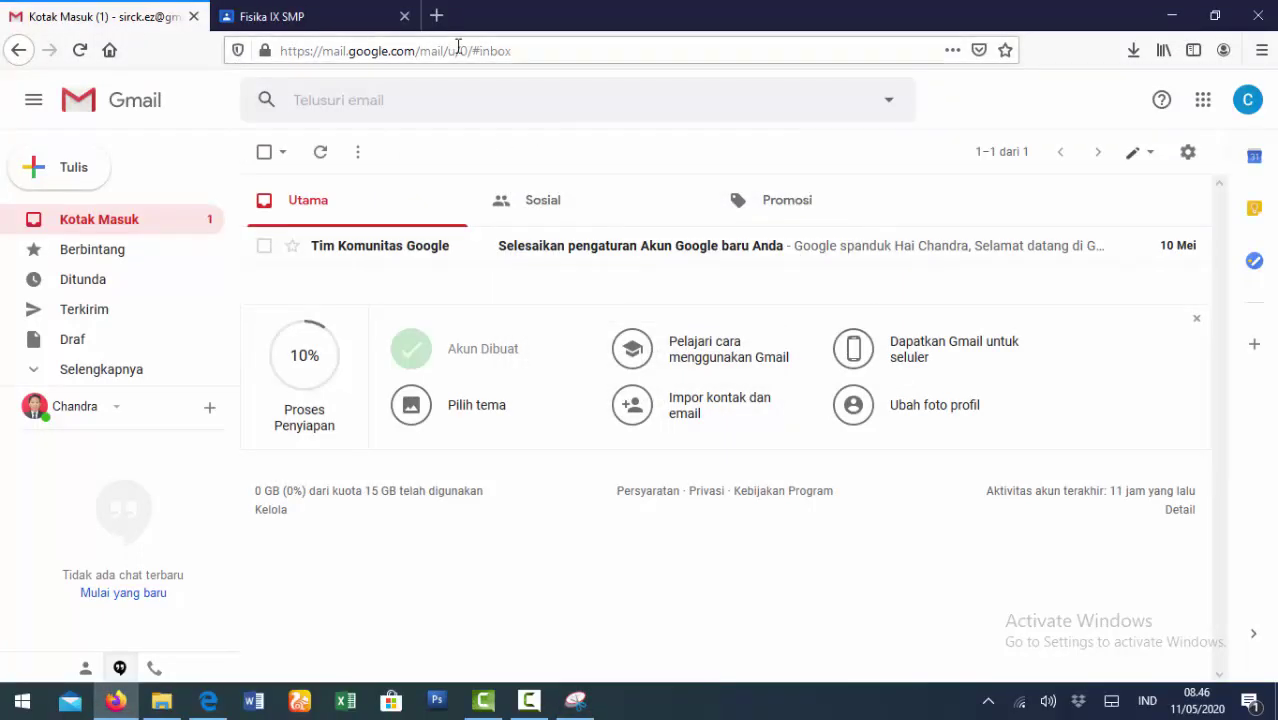
{"action": "left_click", "coordinate": [509, 50]}
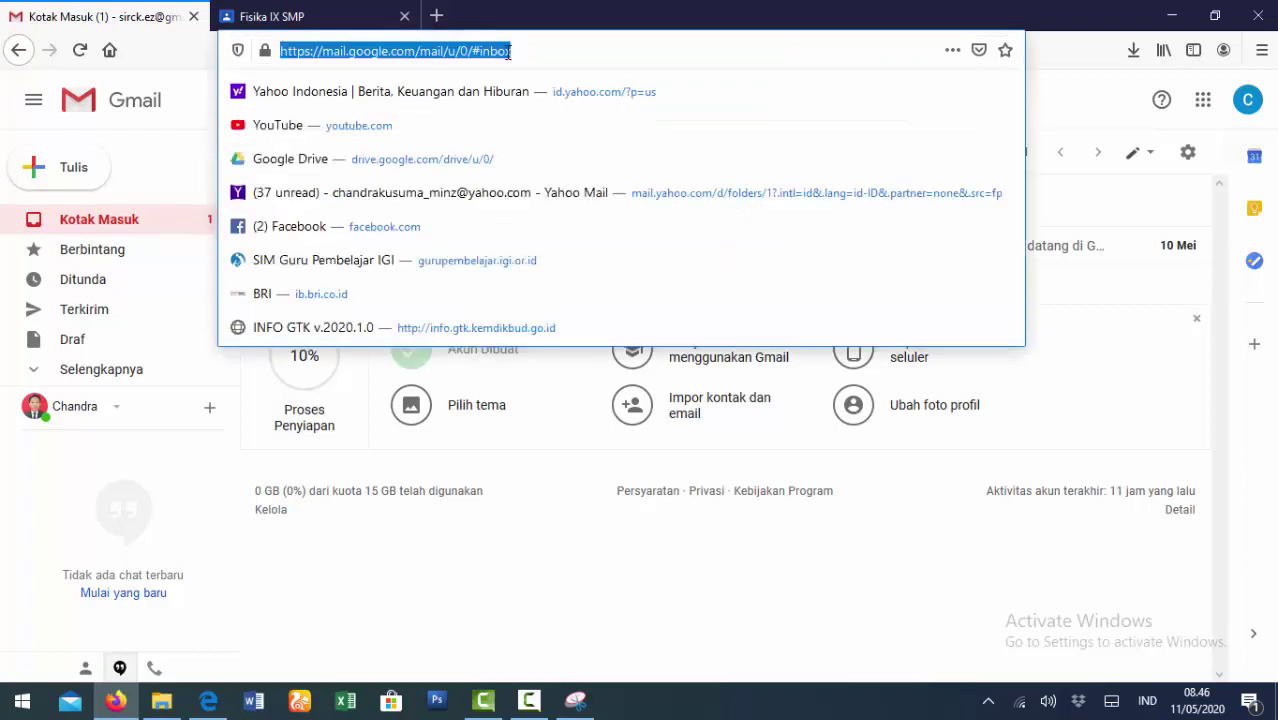
{"action": "type", "text": "gmail.com"}
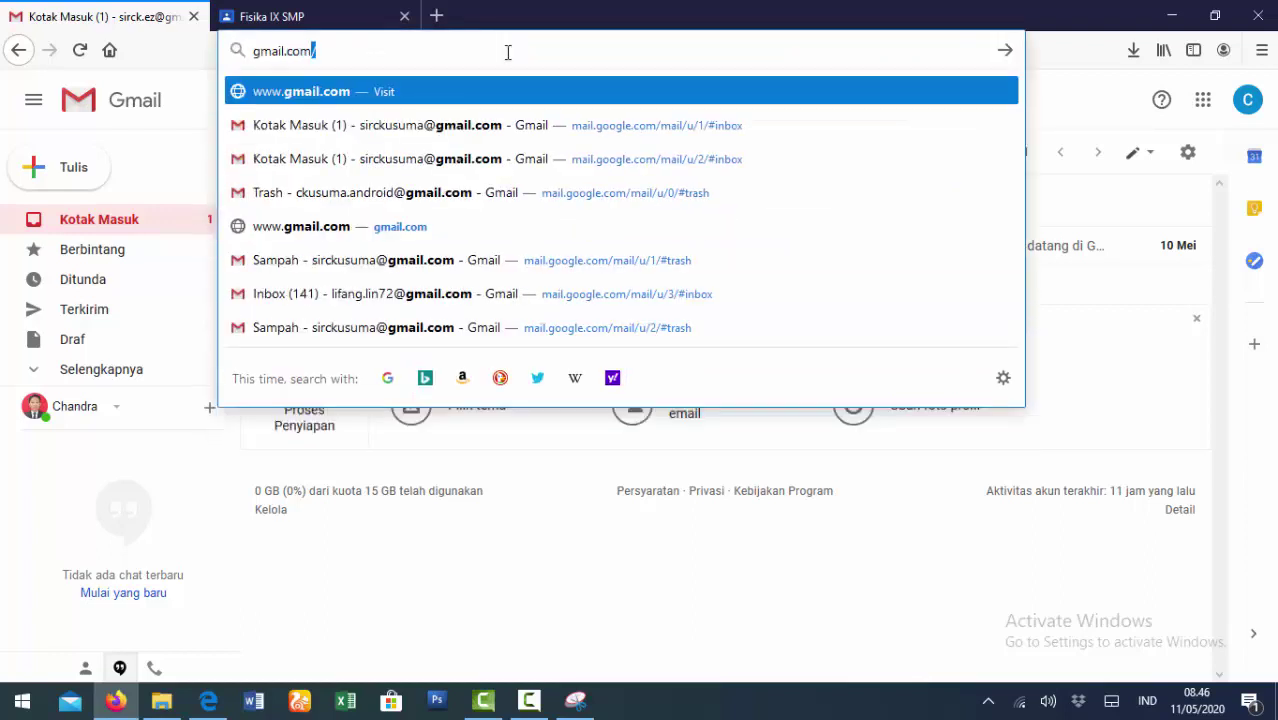
{"action": "key", "text": "BackSpace"}
{"action": "key", "text": "BackSpace"}
{"action": "key", "text": "BackSpace"}
{"action": "key", "text": "BackSpace"}
{"action": "key", "text": "BackSpace"}
{"action": "key", "text": "BackSpace"}
{"action": "key", "text": "BackSpace"}
{"action": "key", "text": "BackSpace"}
{"action": "key", "text": "BackSpace"}
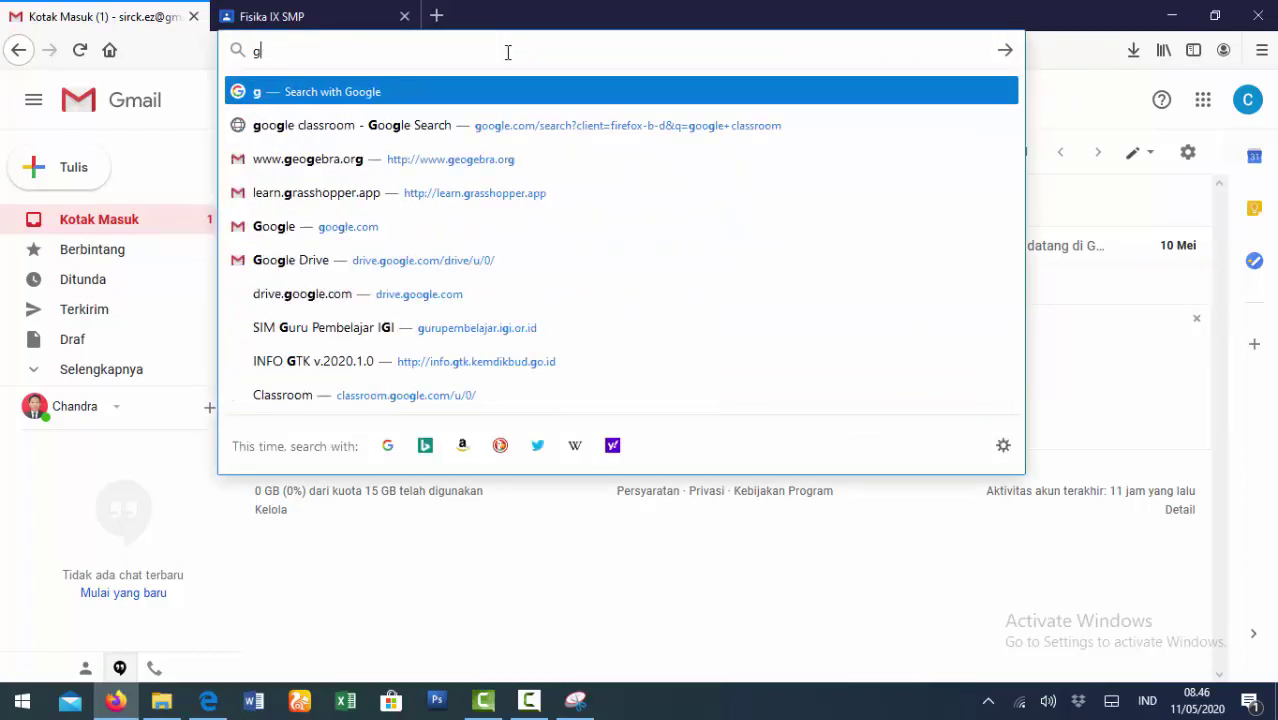
{"action": "type", "text": "oogle.com"}
{"action": "key", "text": "Return"}
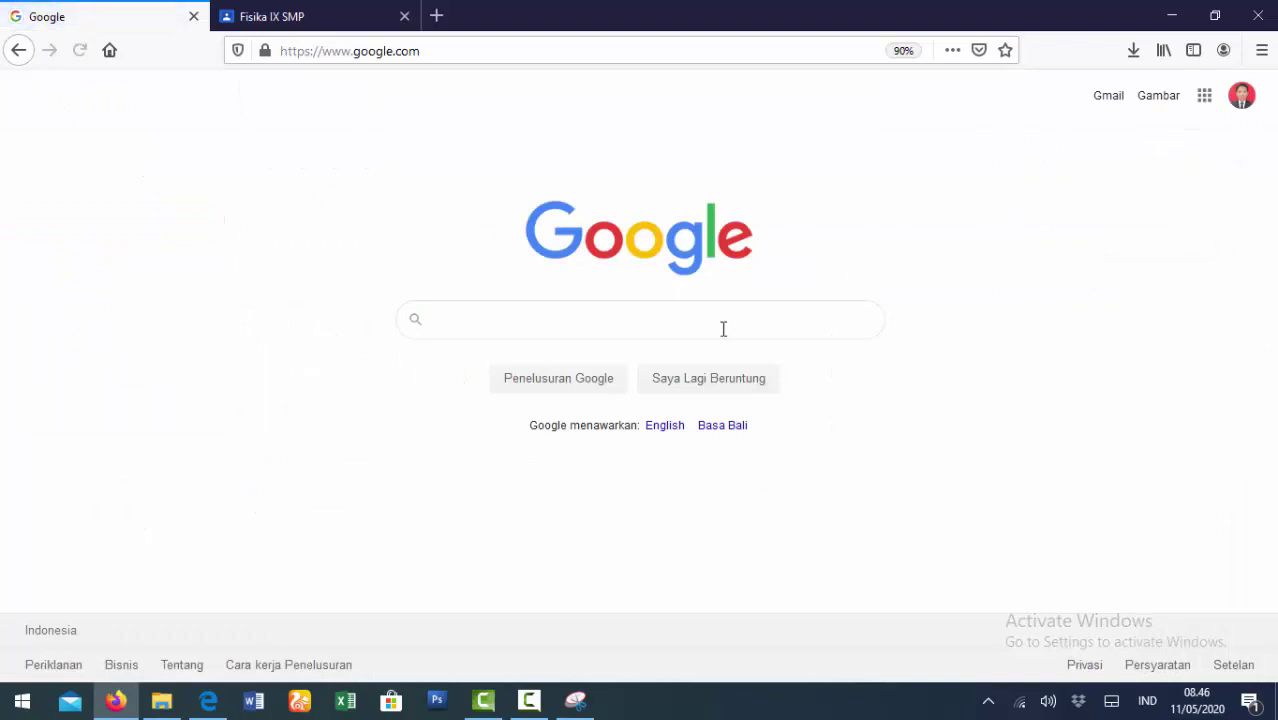
Capture the whole browser window showing the Google home page with a Window Snip
{"action": "left_click", "coordinate": [578, 703]}
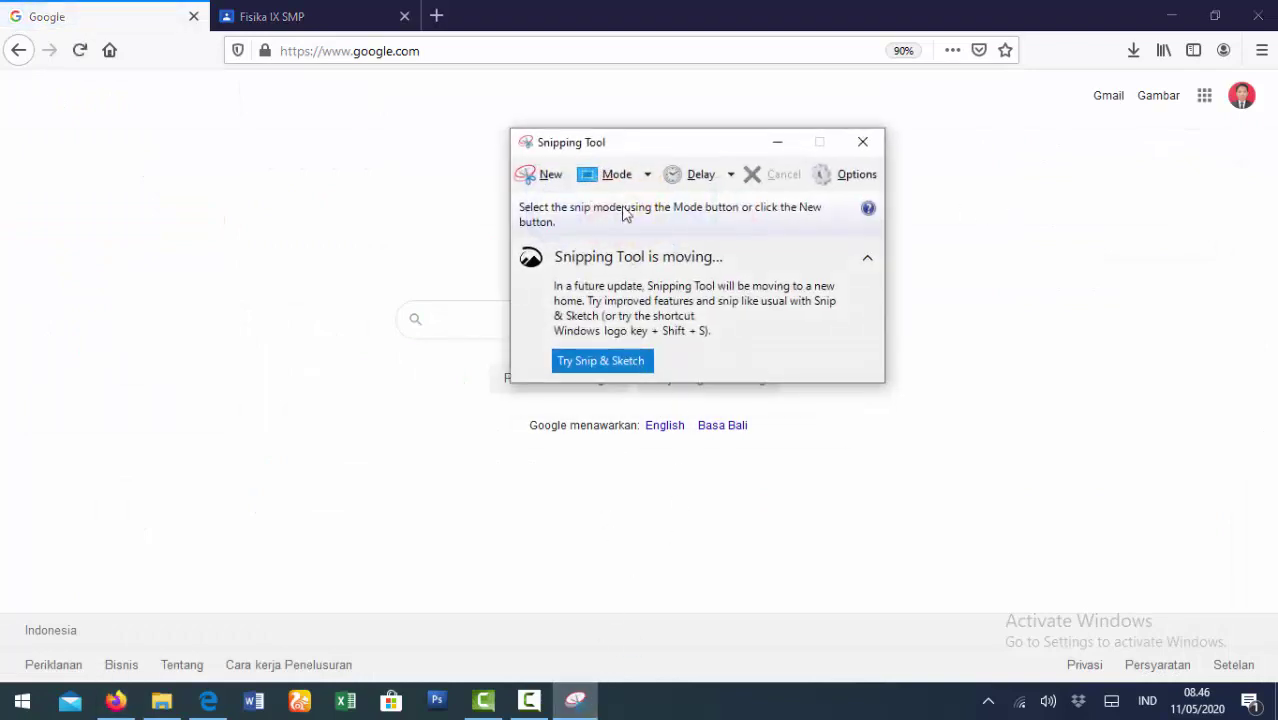
{"action": "left_click", "coordinate": [648, 176]}
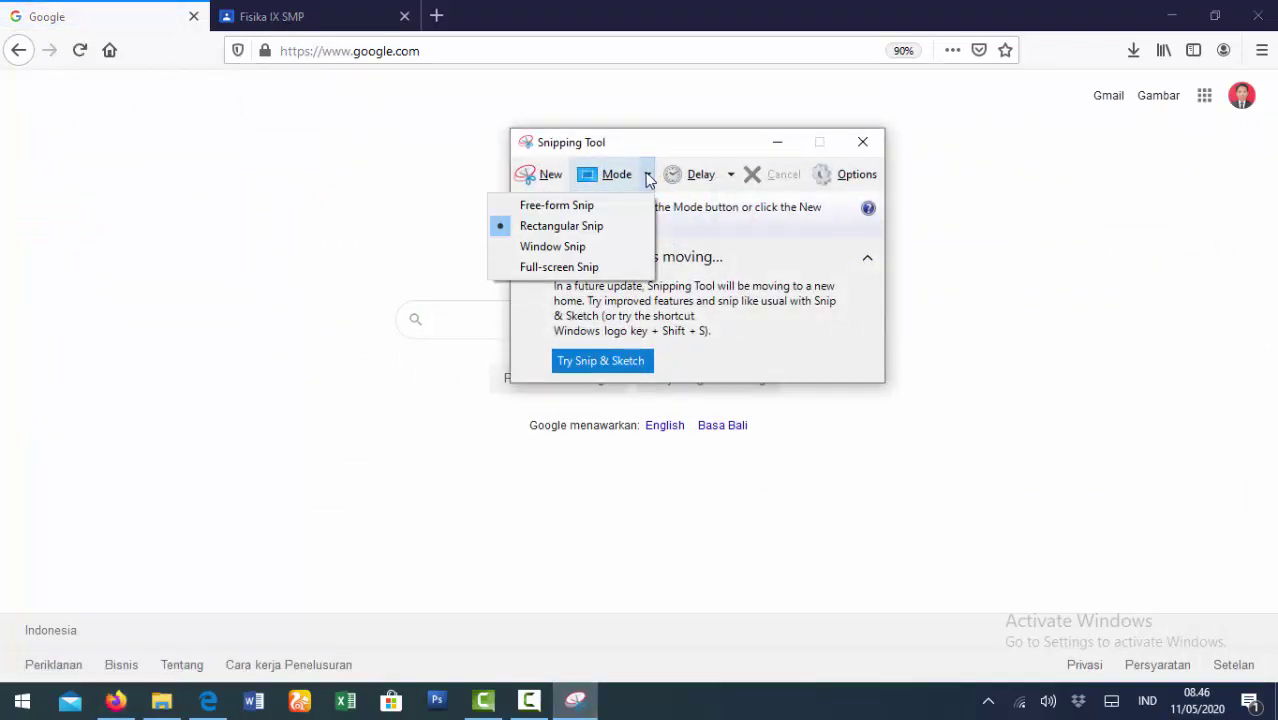
{"action": "left_click", "coordinate": [553, 247]}
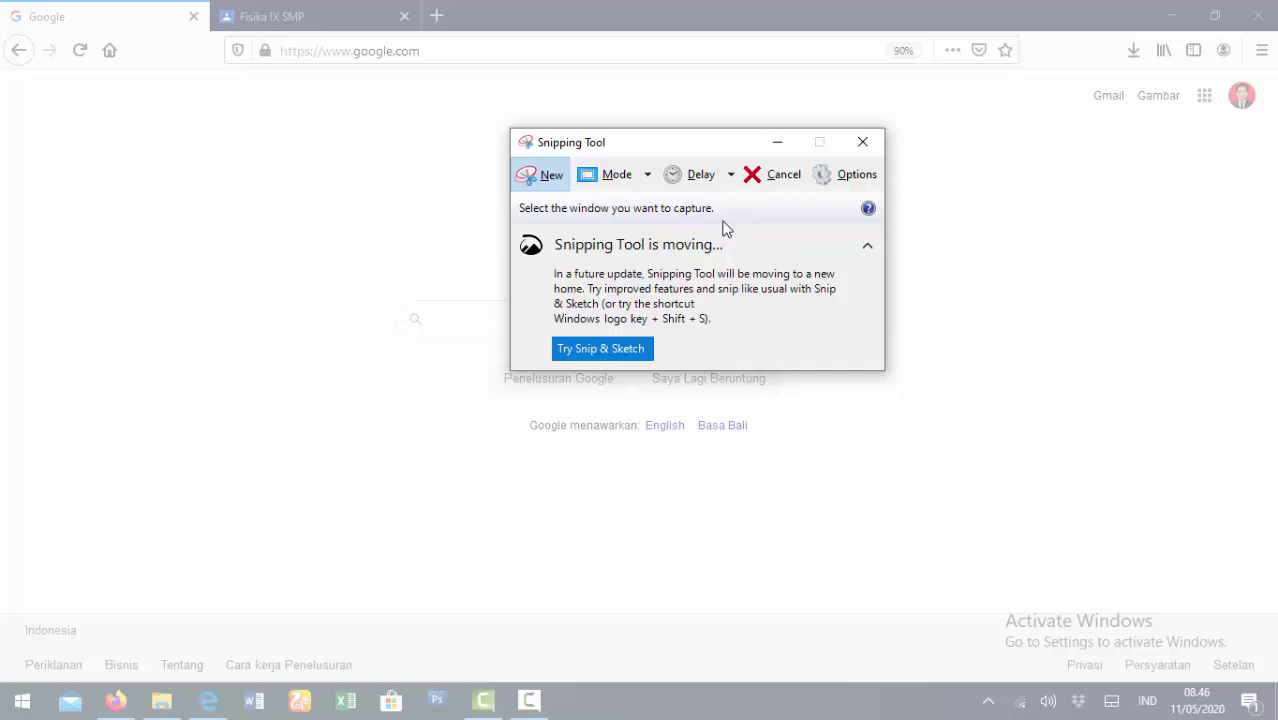
{"action": "left_click", "coordinate": [963, 209]}
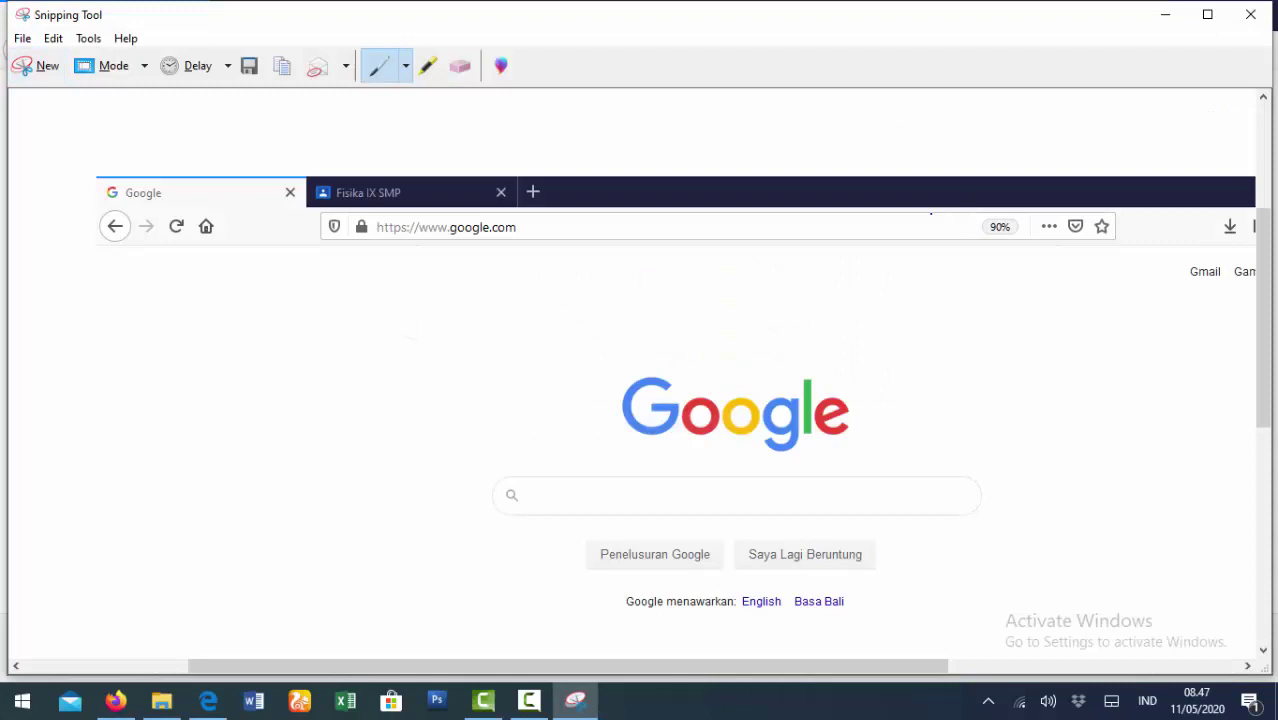
Look over the captured window snip from the browser tabs down to the Google page footer
{"action": "scroll", "coordinate": [800, 415], "scroll_direction": "down", "scroll_amount": 6}
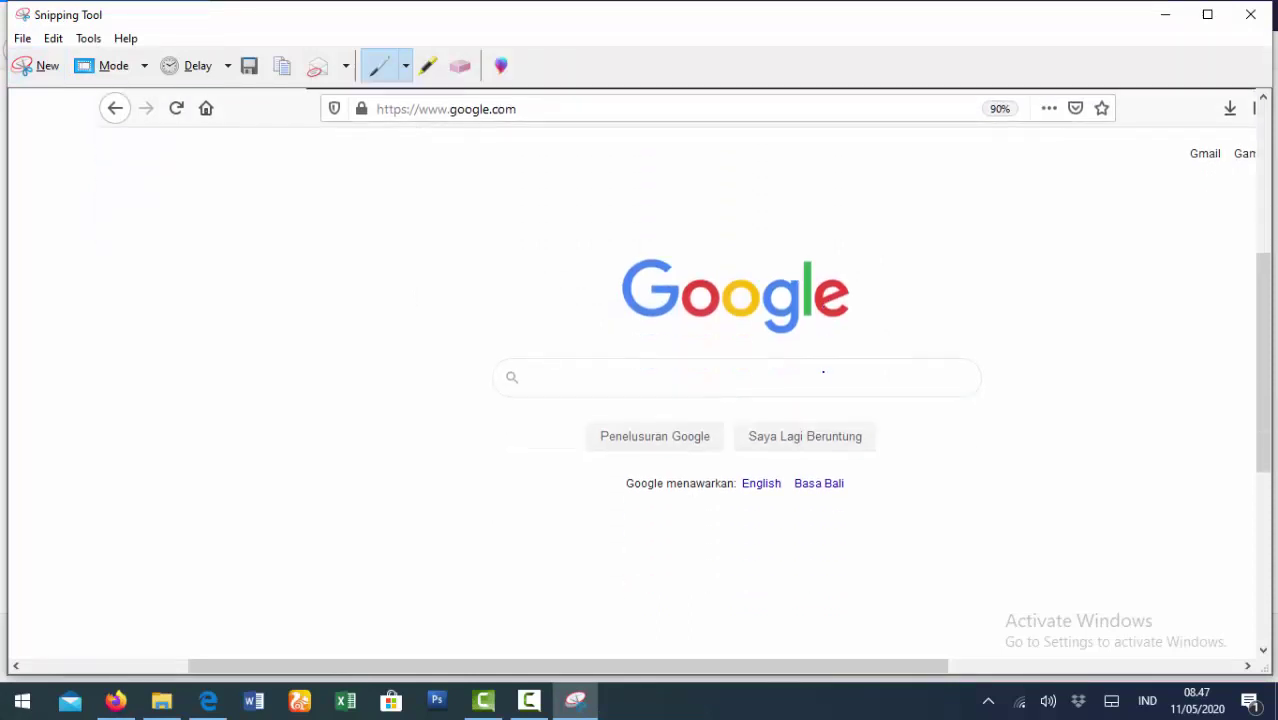
{"action": "scroll", "coordinate": [823, 372], "scroll_direction": "down", "scroll_amount": 3}
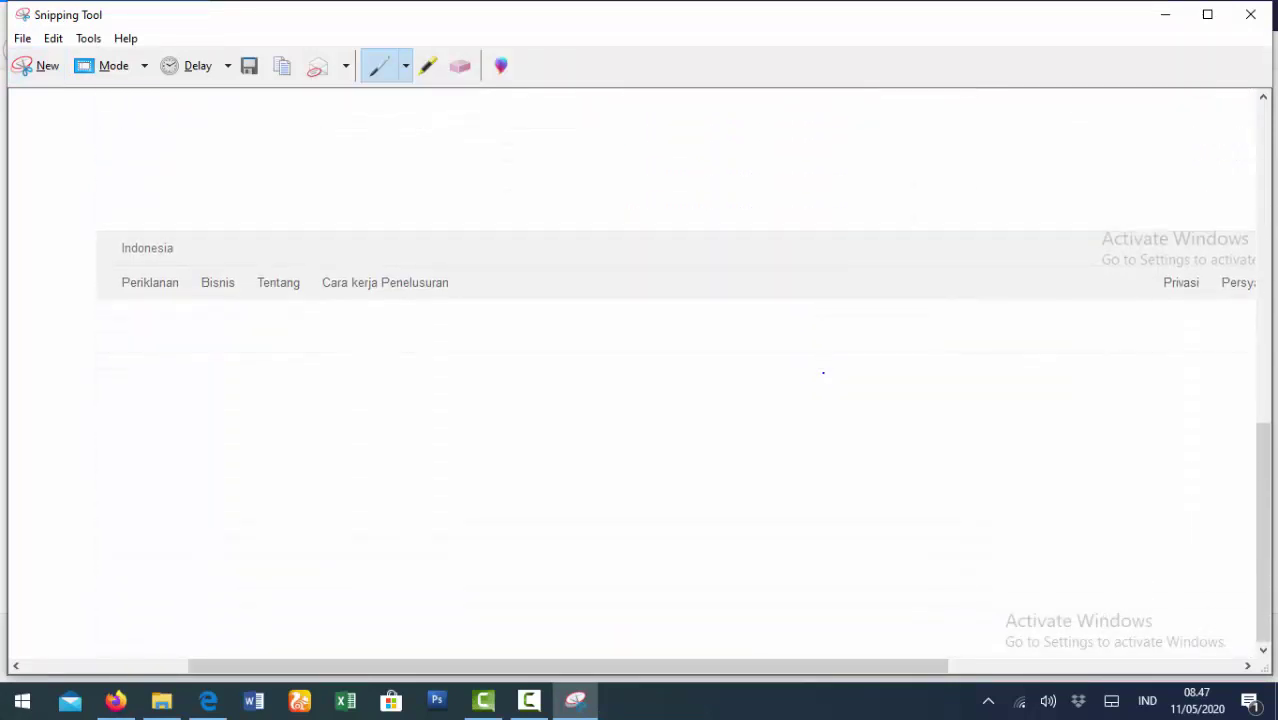
{"action": "scroll", "coordinate": [823, 372], "scroll_direction": "up", "scroll_amount": 10}
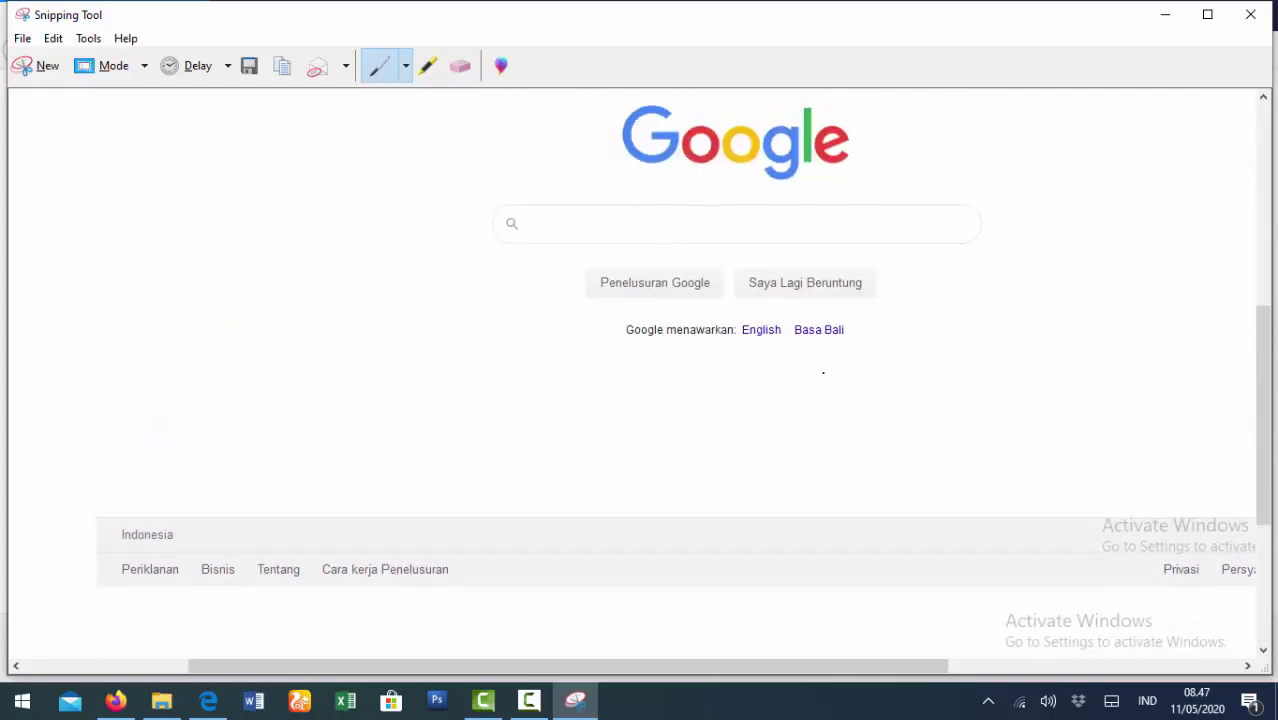
{"action": "scroll", "coordinate": [823, 372], "scroll_direction": "up", "scroll_amount": 3}
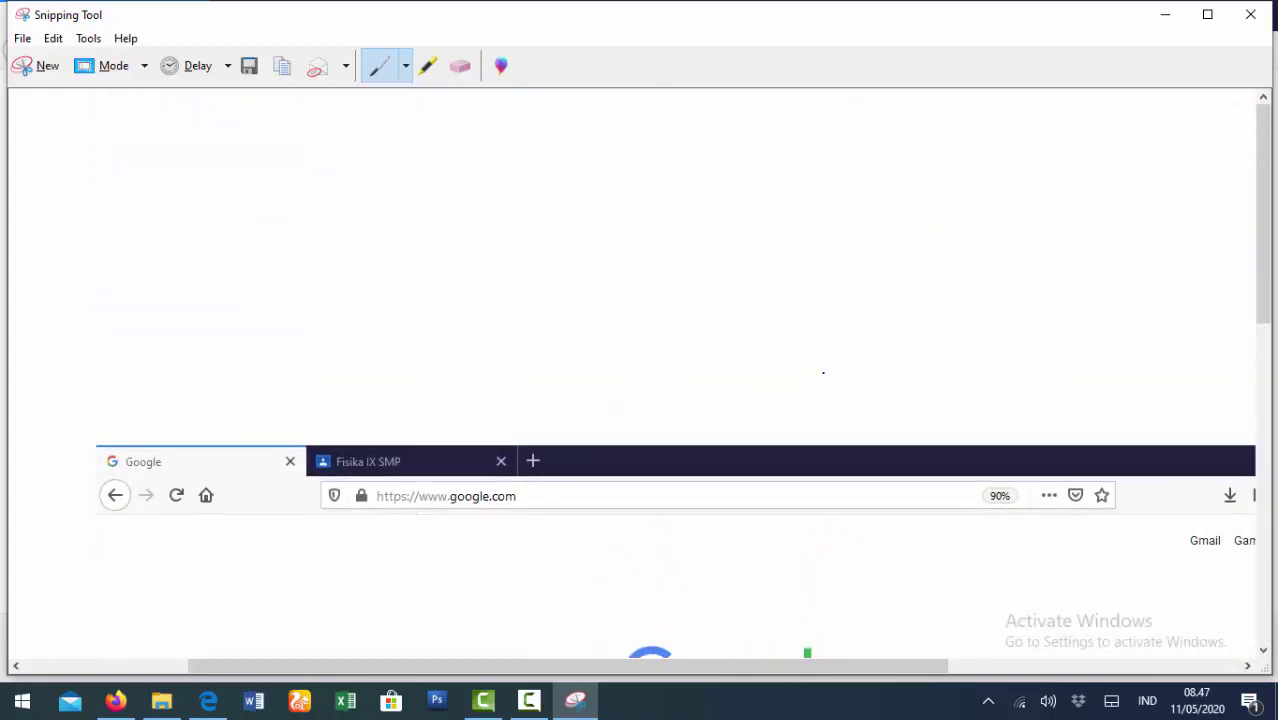
{"action": "scroll", "coordinate": [826, 371], "scroll_direction": "down", "scroll_amount": 4}
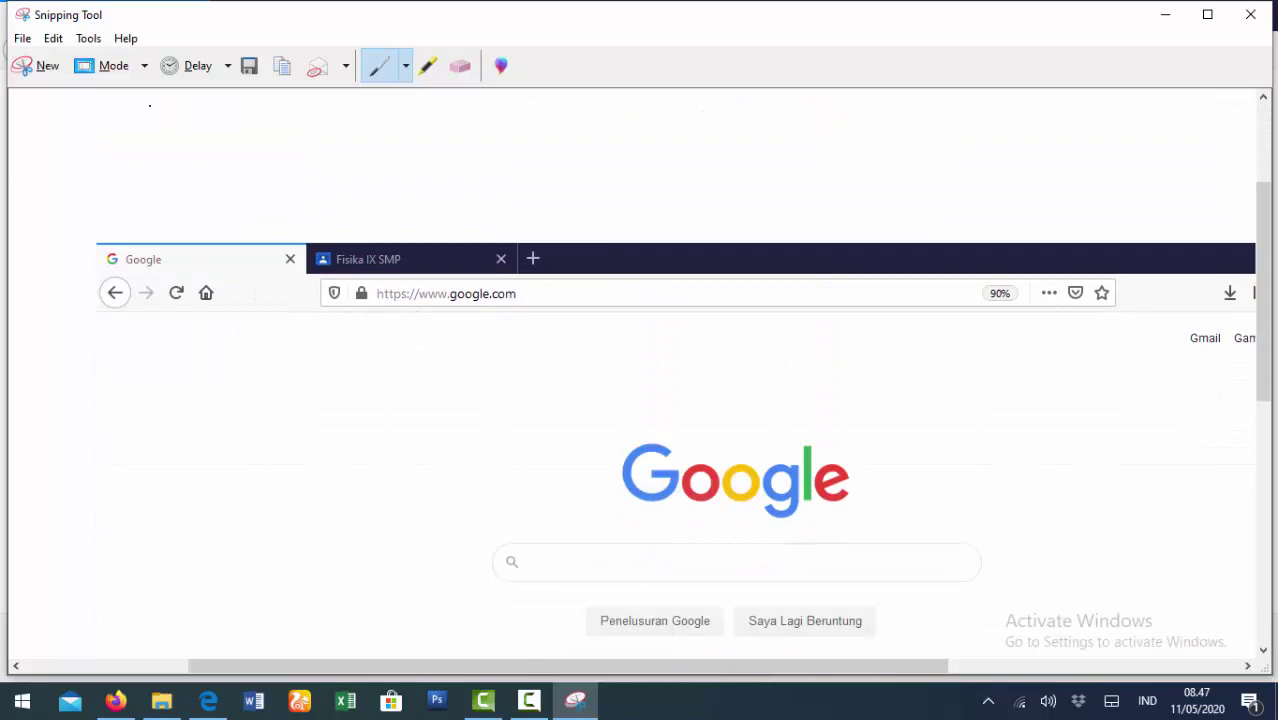
{"action": "scroll", "coordinate": [801, 417], "scroll_direction": "down", "scroll_amount": 5}
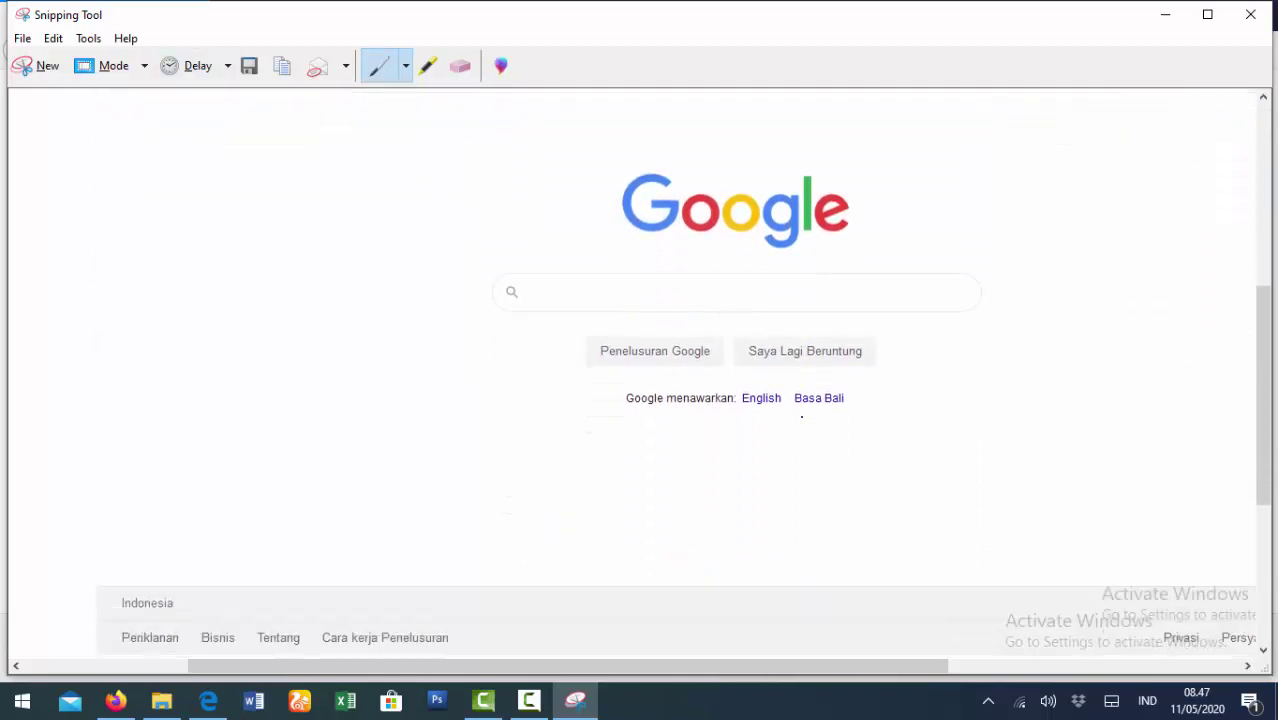
{"action": "scroll", "coordinate": [801, 417], "scroll_direction": "down", "scroll_amount": 3}
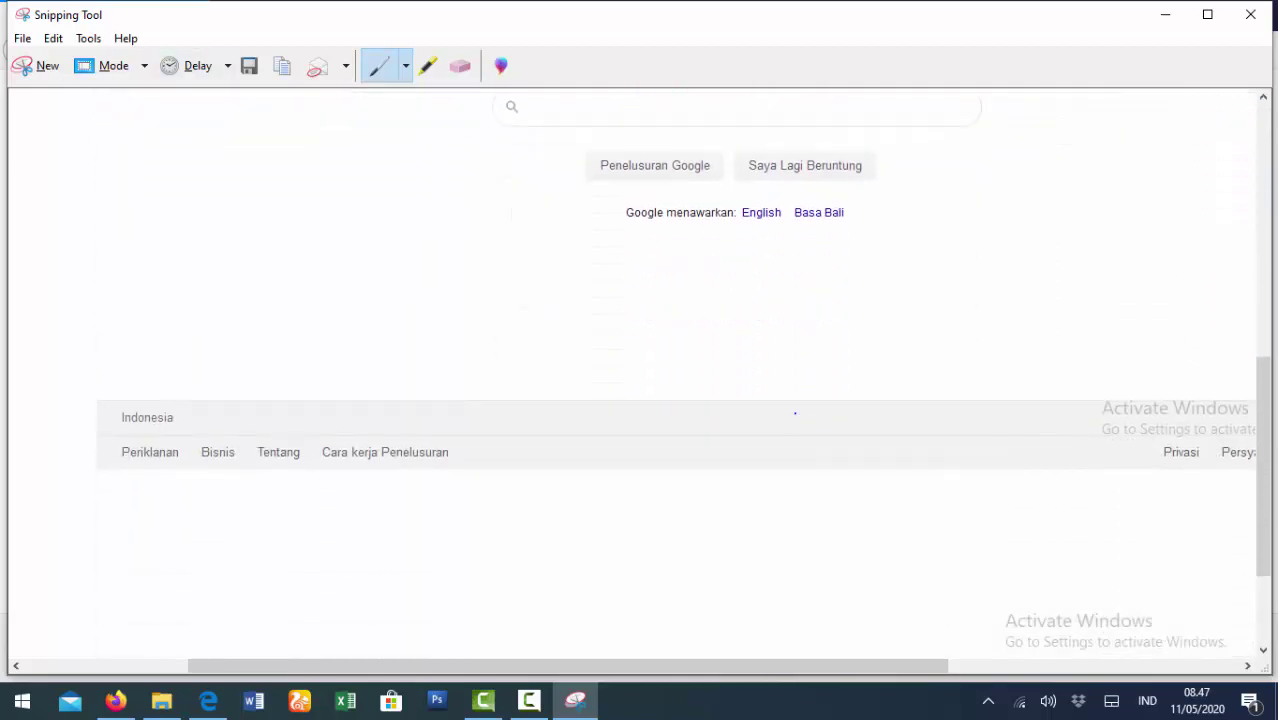
{"action": "scroll", "coordinate": [442, 317], "scroll_direction": "up", "scroll_amount": 2}
{"action": "scroll", "coordinate": [442, 317], "scroll_direction": "down", "scroll_amount": 1}
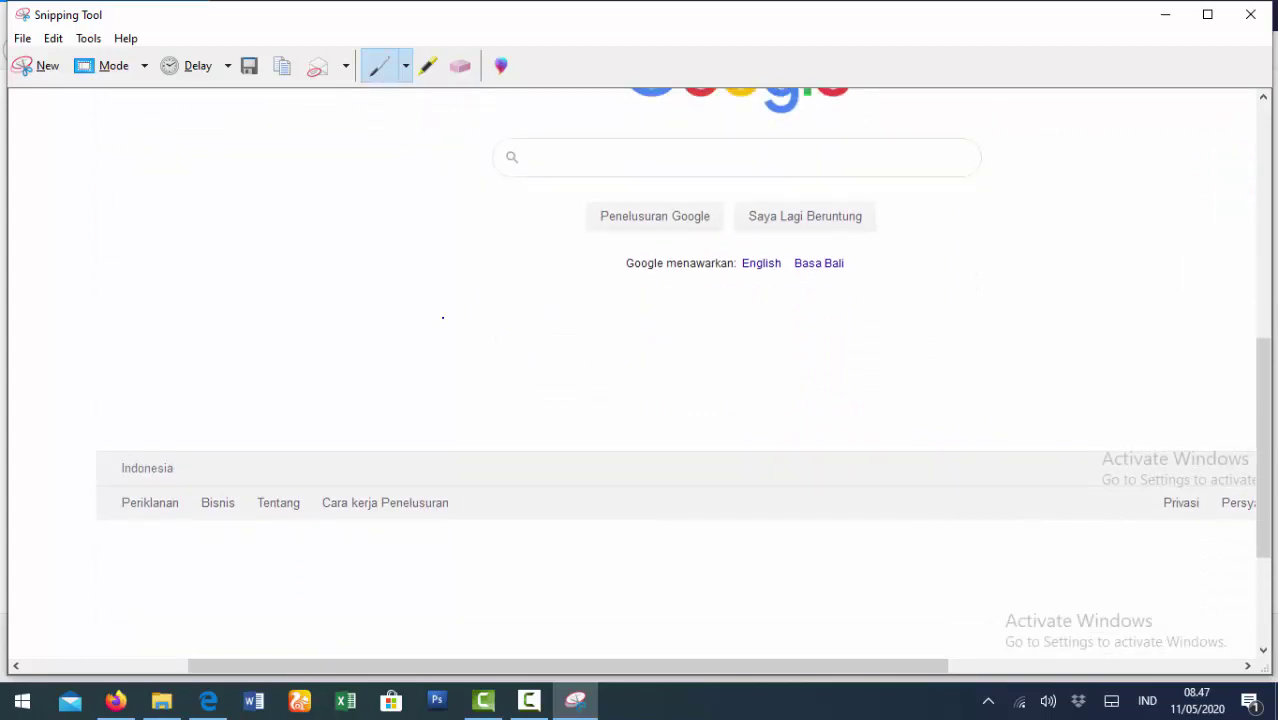
{"action": "scroll", "coordinate": [442, 317], "scroll_direction": "up", "scroll_amount": 1}
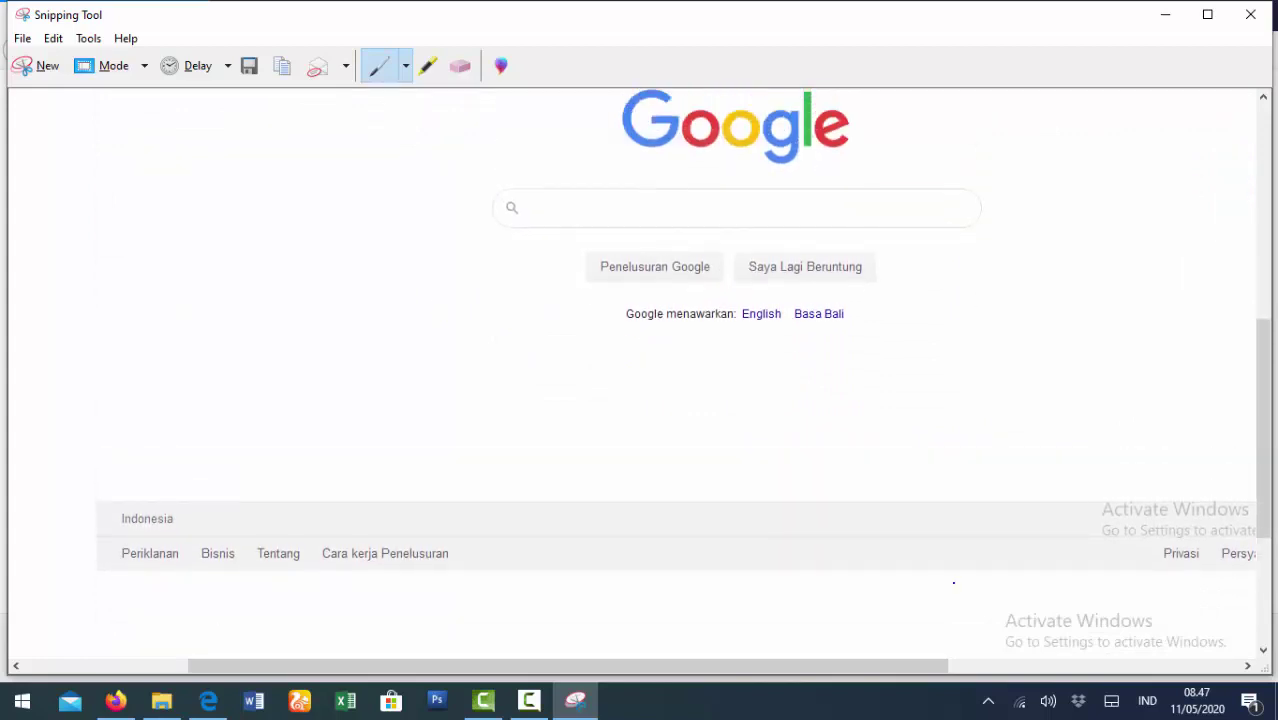
Save the window snip in the Snipping folder as a JPEG file named 003
{"action": "left_click", "coordinate": [22, 38]}
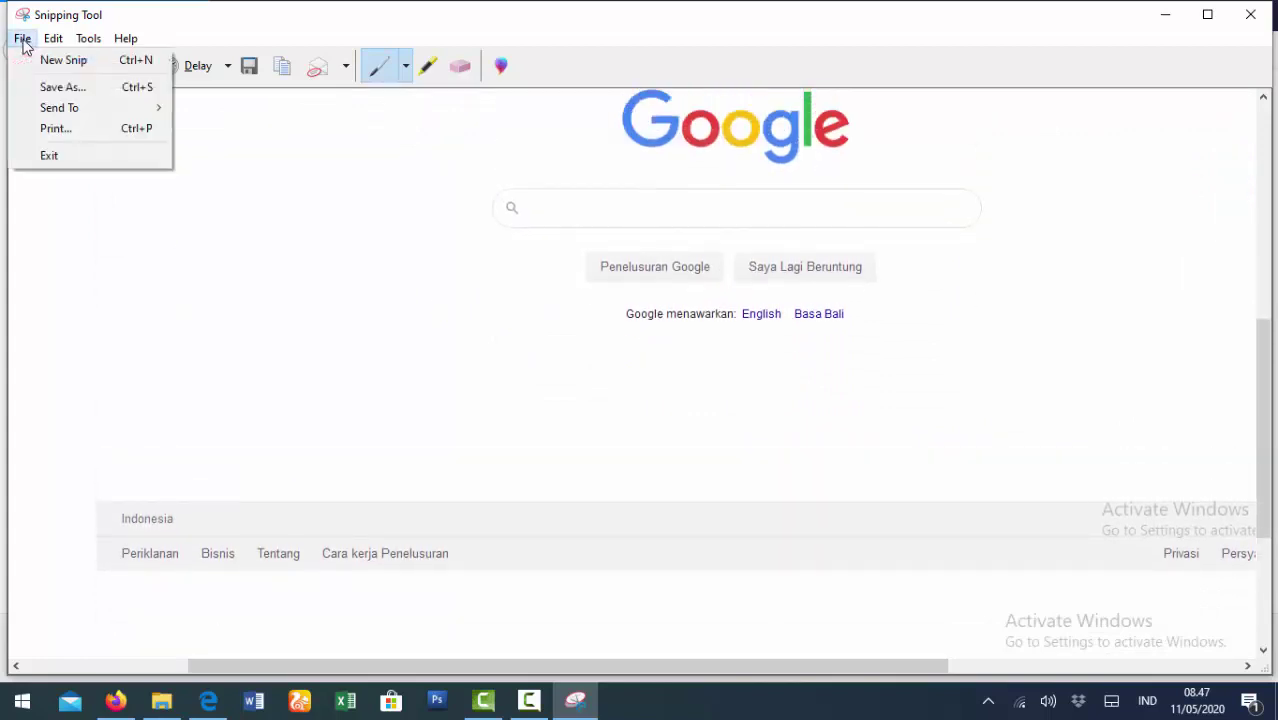
{"action": "left_click", "coordinate": [50, 86]}
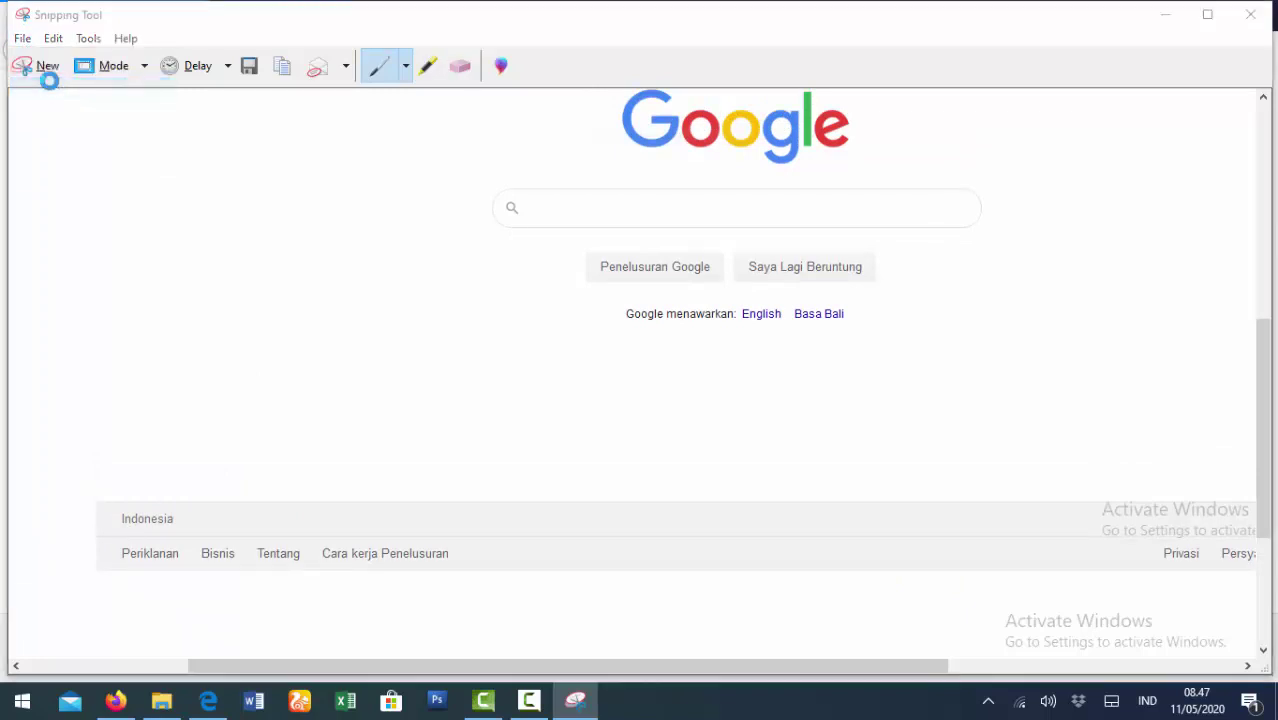
{"action": "type", "text": "003"}
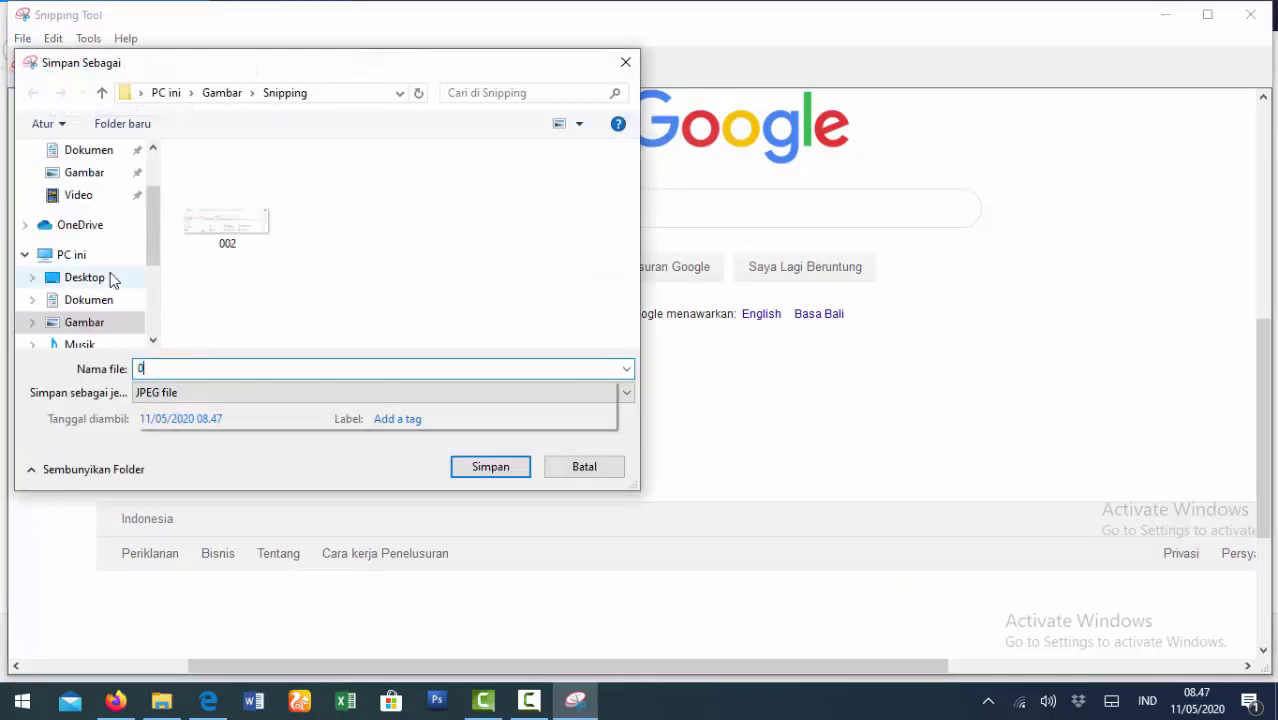
{"action": "left_click", "coordinate": [625, 396]}
{"action": "left_click", "coordinate": [338, 441]}
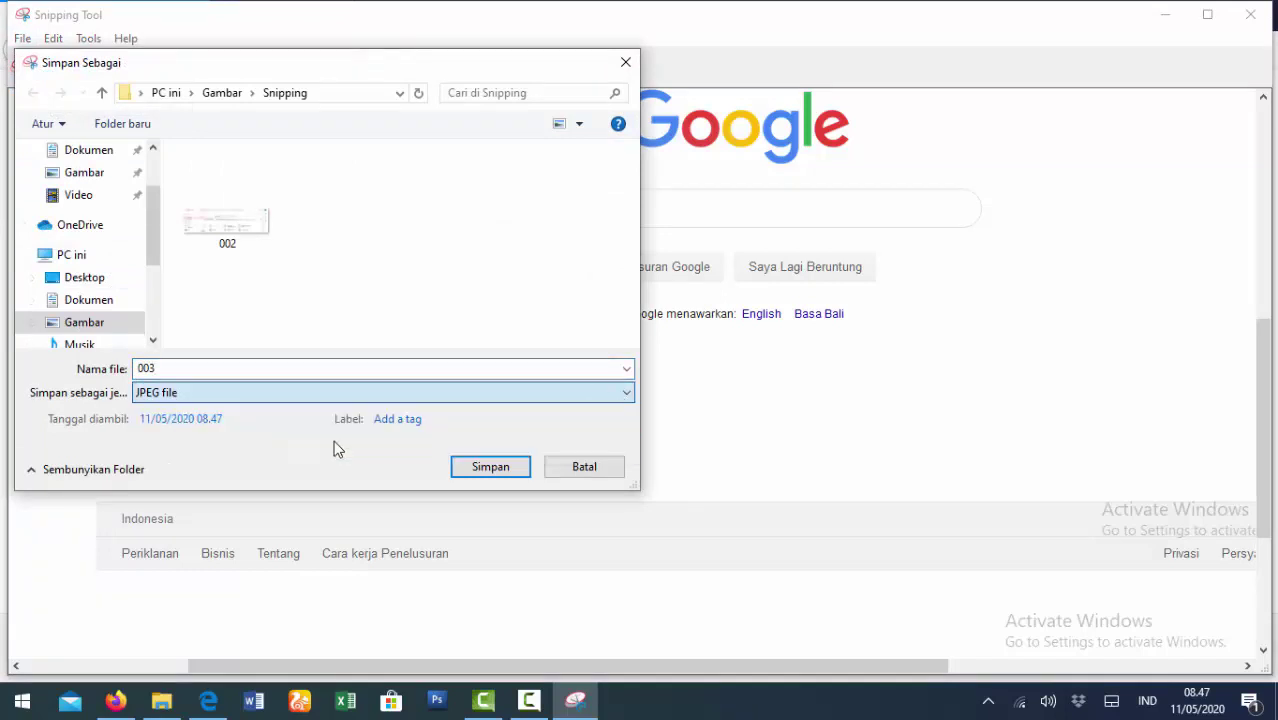
{"action": "left_click", "coordinate": [483, 469]}
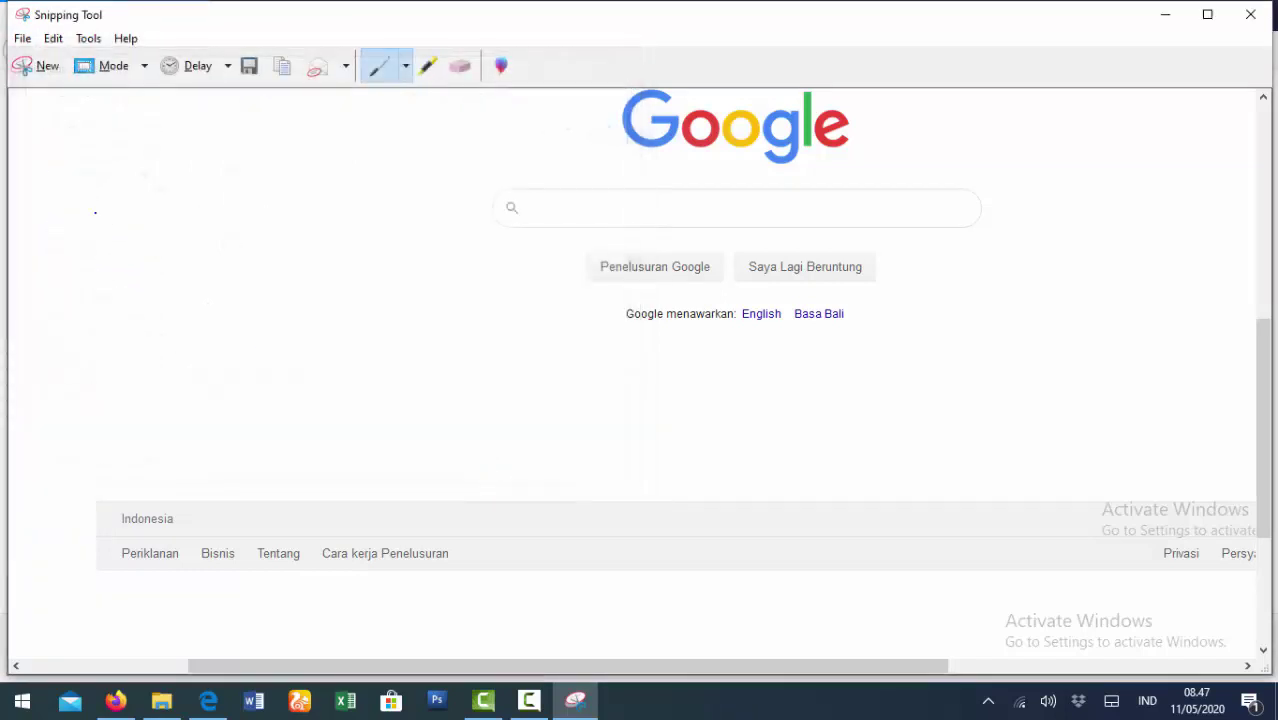
Capture the entire desktop with a Full-screen Snip and check that the image includes the taskbar
{"action": "left_click", "coordinate": [33, 70]}
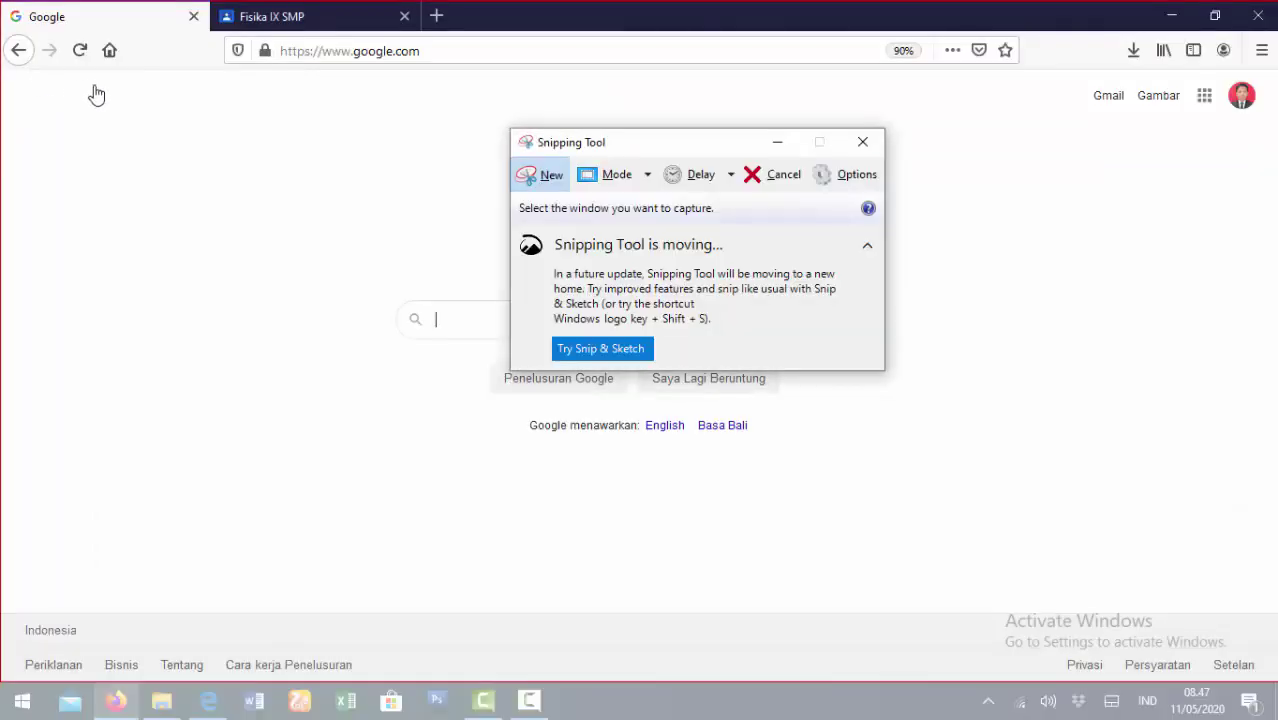
{"action": "left_click", "coordinate": [647, 174]}
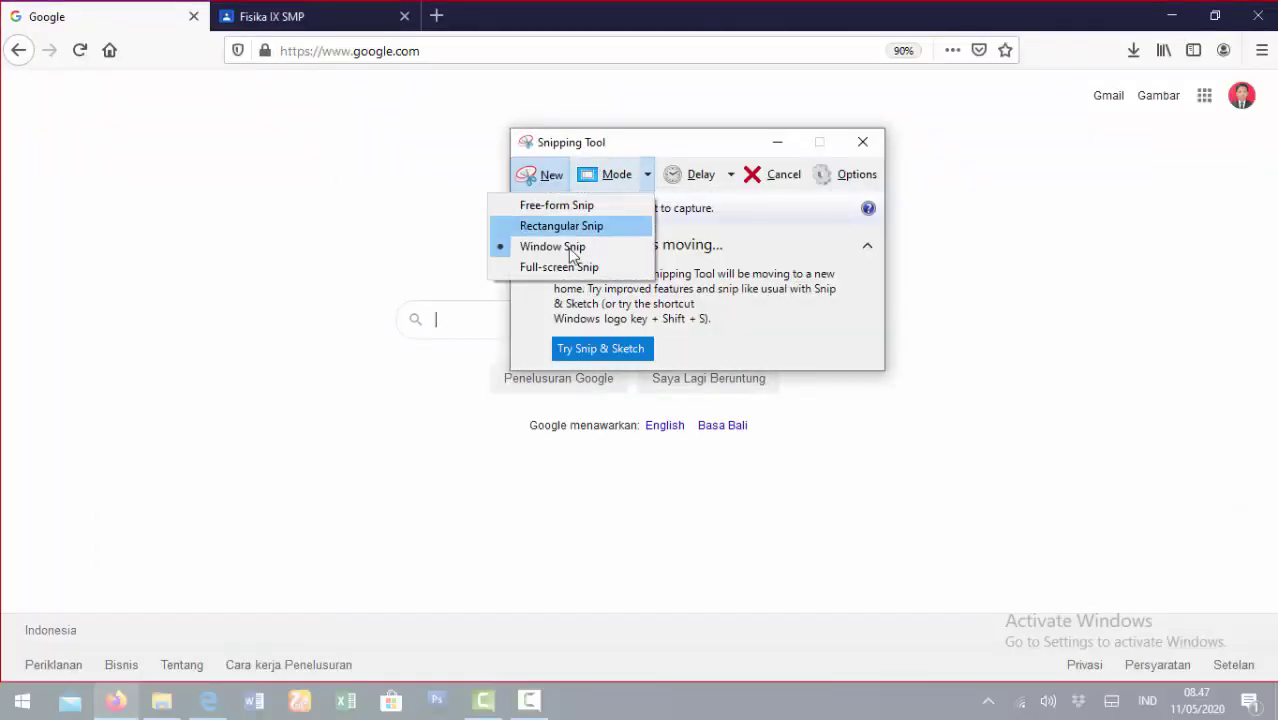
{"action": "left_click", "coordinate": [559, 270]}
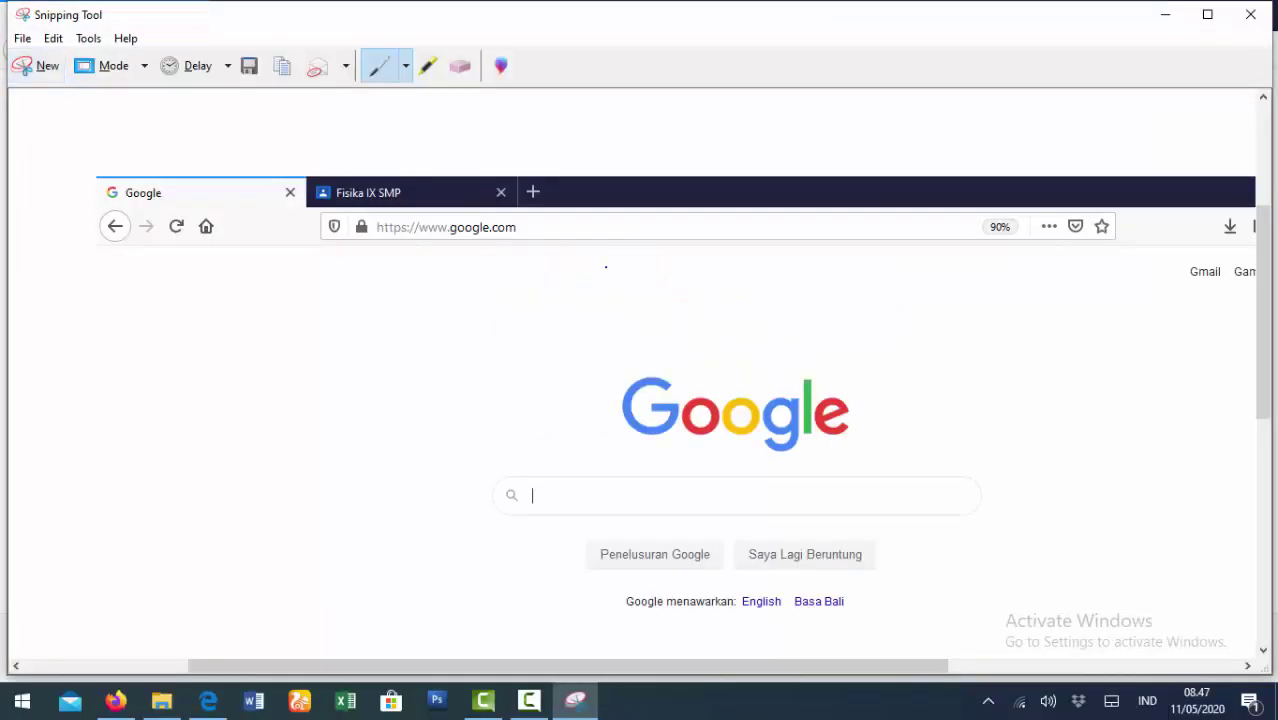
{"action": "scroll", "coordinate": [1124, 299], "scroll_direction": "down", "scroll_amount": 5}
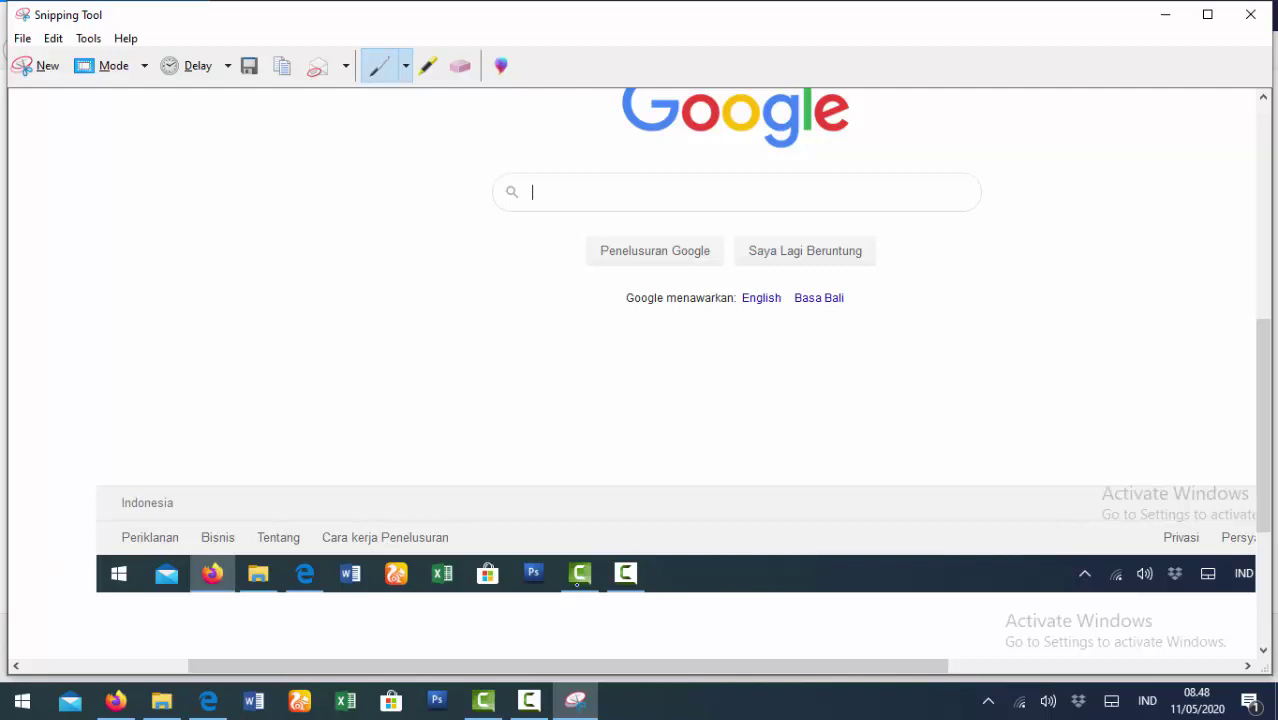
Save the full-screen snip in the Snipping folder as a JPEG file named 004
{"action": "left_click", "coordinate": [22, 38]}
{"action": "left_click", "coordinate": [55, 87]}
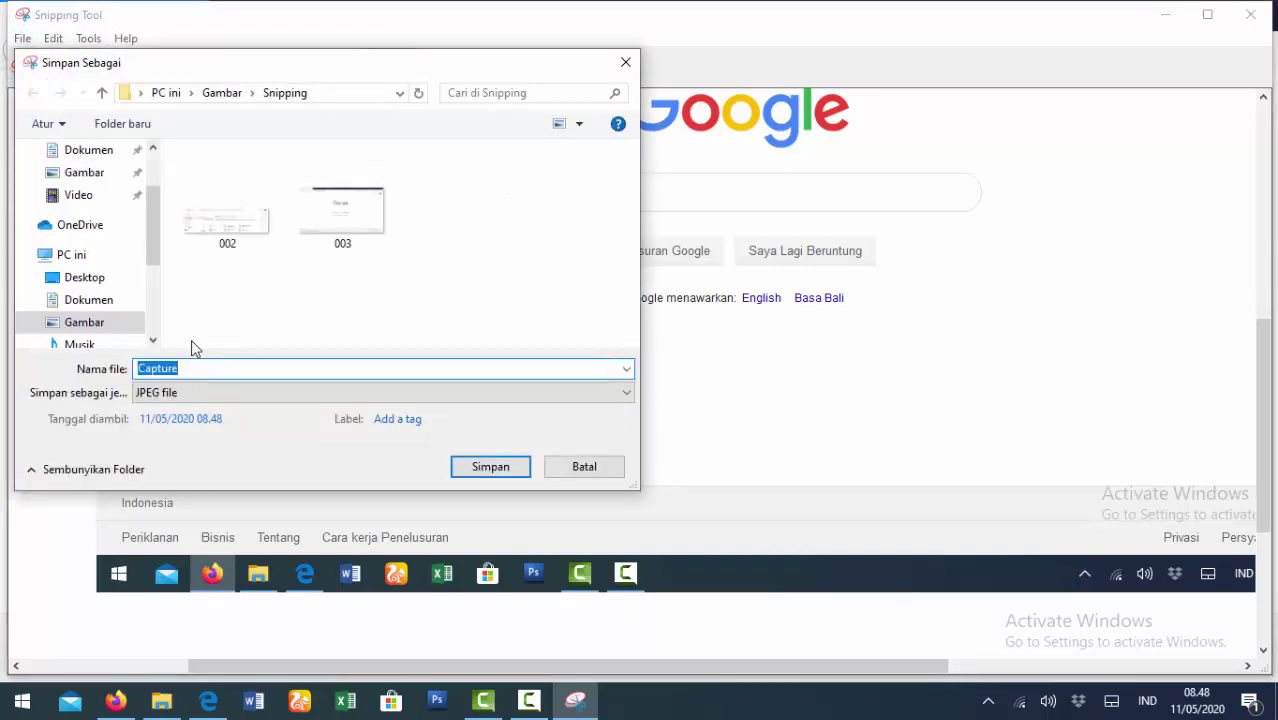
{"action": "type", "text": "004"}
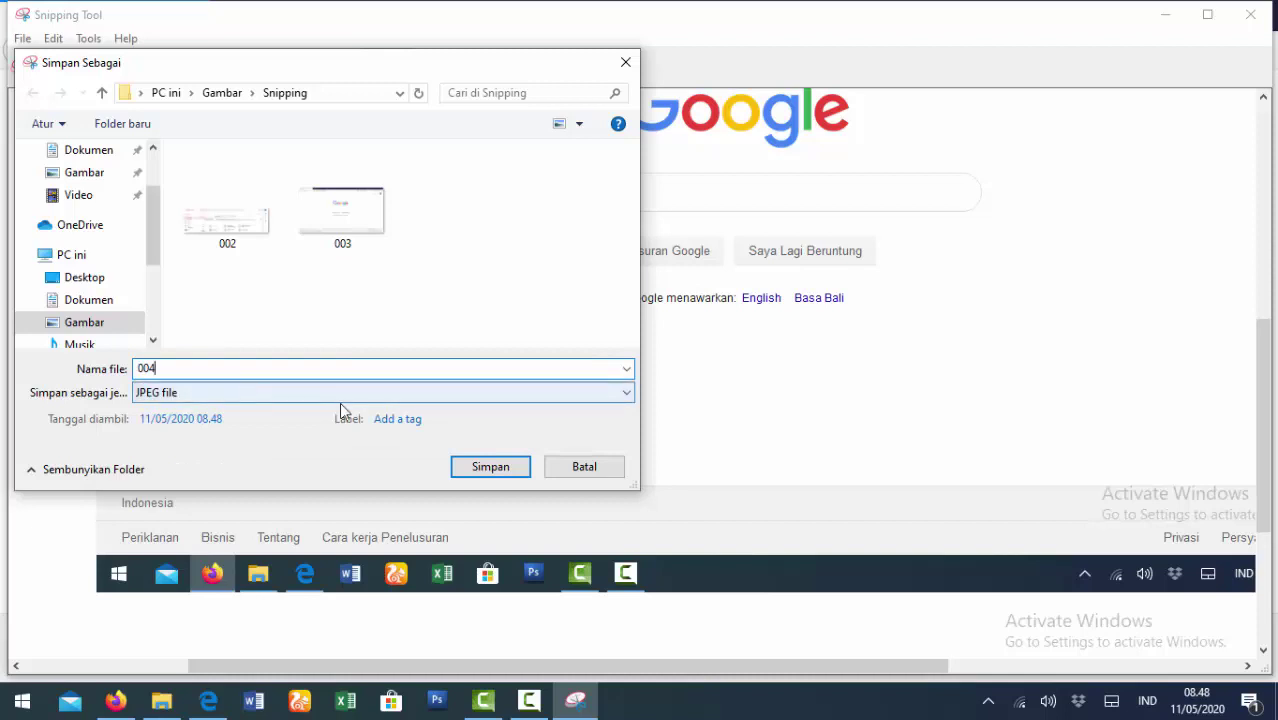
{"action": "left_click", "coordinate": [487, 470]}
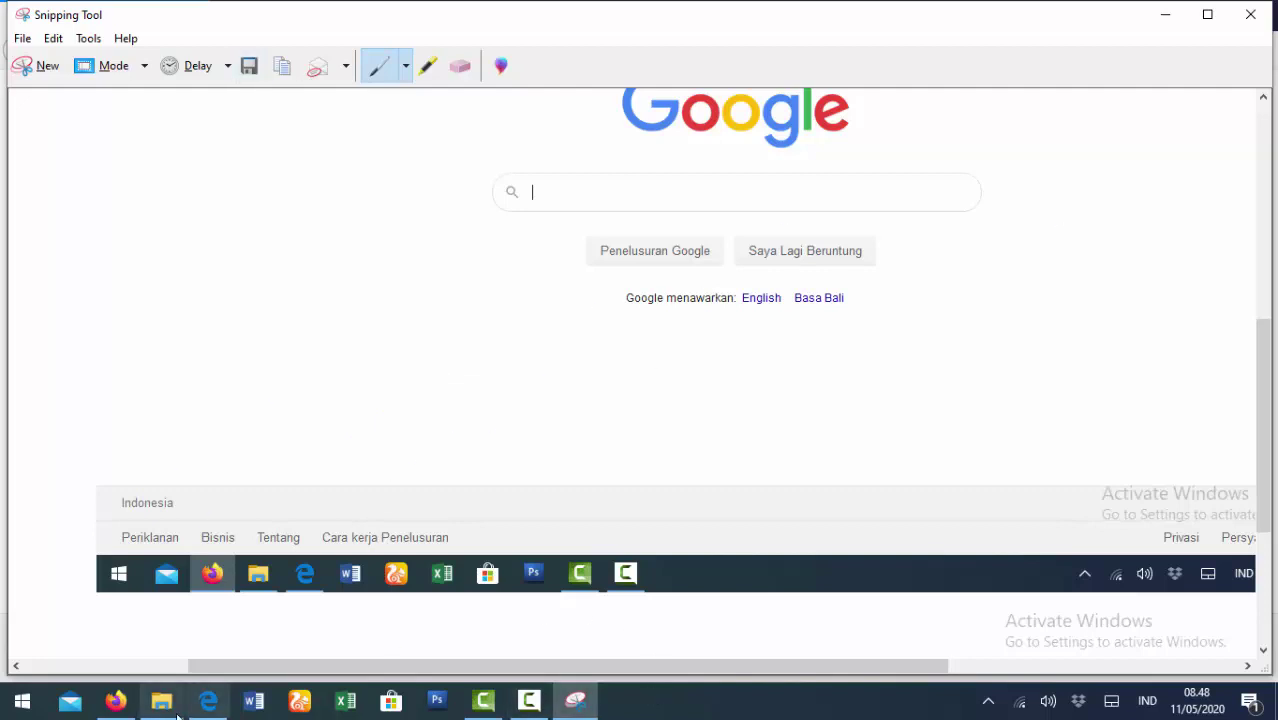
Switch to Word, create a blank document and add a run of empty lines down the first page
{"action": "left_click", "coordinate": [254, 704]}
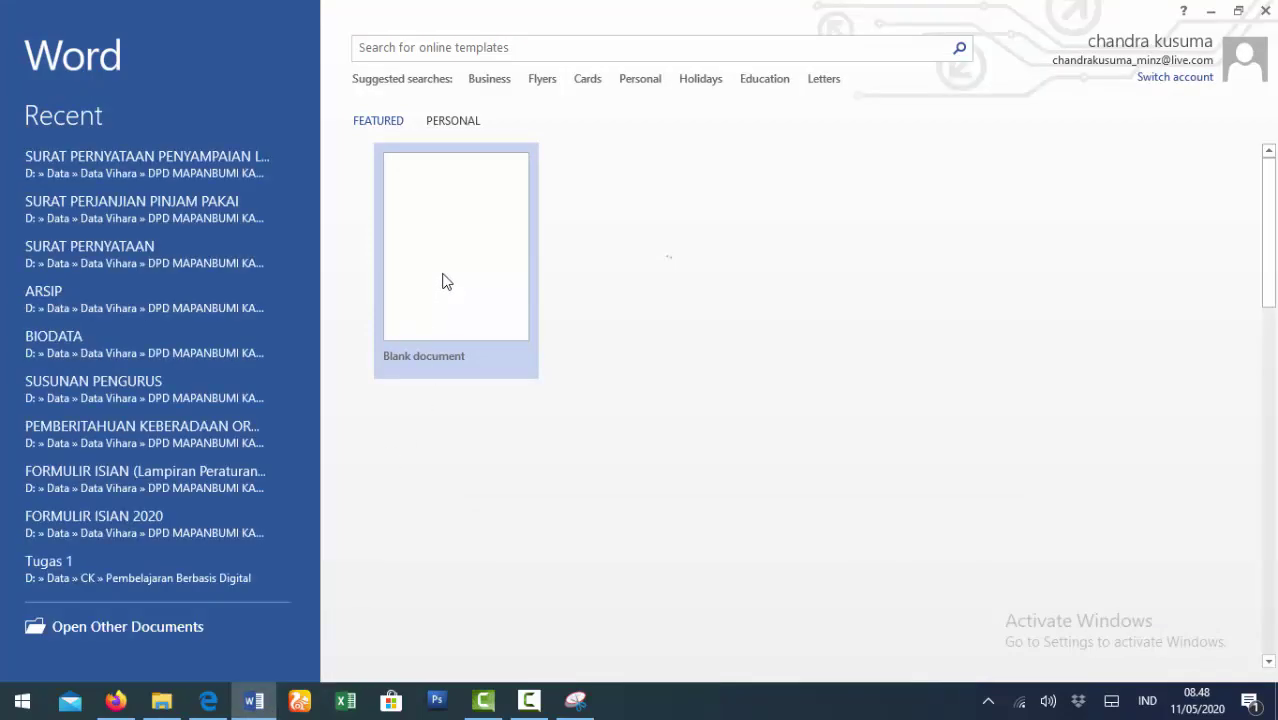
{"action": "left_click", "coordinate": [442, 276]}
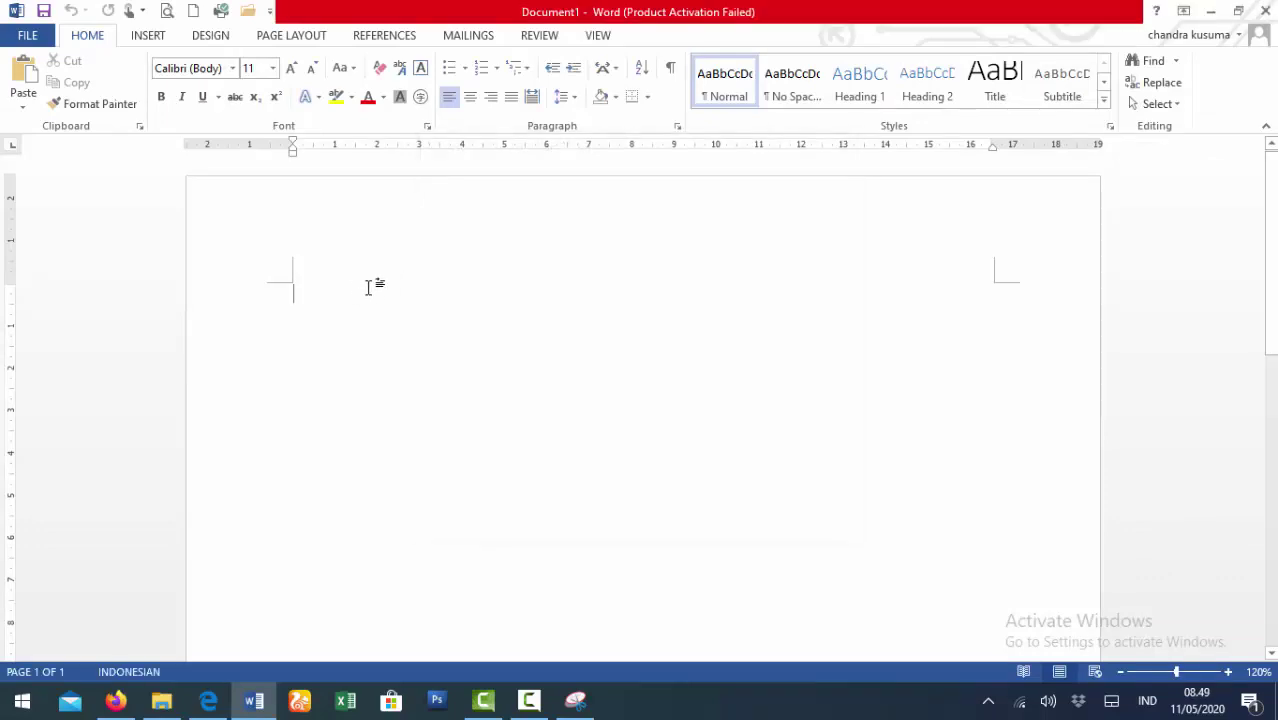
{"action": "key", "text": "Return"}
{"action": "key", "text": "Return"}
{"action": "key", "text": "Return"}
{"action": "key", "text": "Return"}
{"action": "key", "text": "Return"}
{"action": "key", "text": "Return"}
{"action": "key", "text": "Return"}
{"action": "key", "text": "Return"}
{"action": "scroll", "coordinate": [371, 362], "scroll_direction": "down", "scroll_amount": 1}
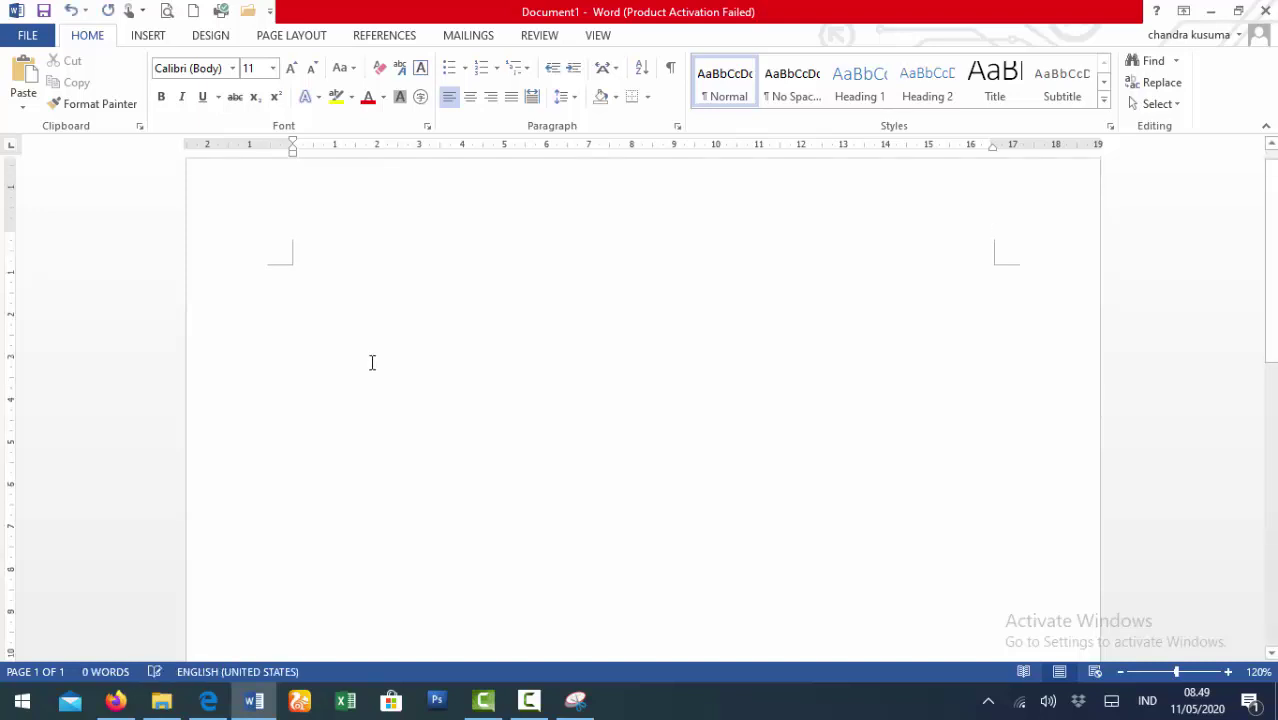
{"action": "key", "text": "Return"}
{"action": "key", "text": "Return"}
{"action": "key", "text": "Return"}
{"action": "key", "text": "Return"}
{"action": "key", "text": "Return"}
{"action": "key", "text": "Return"}
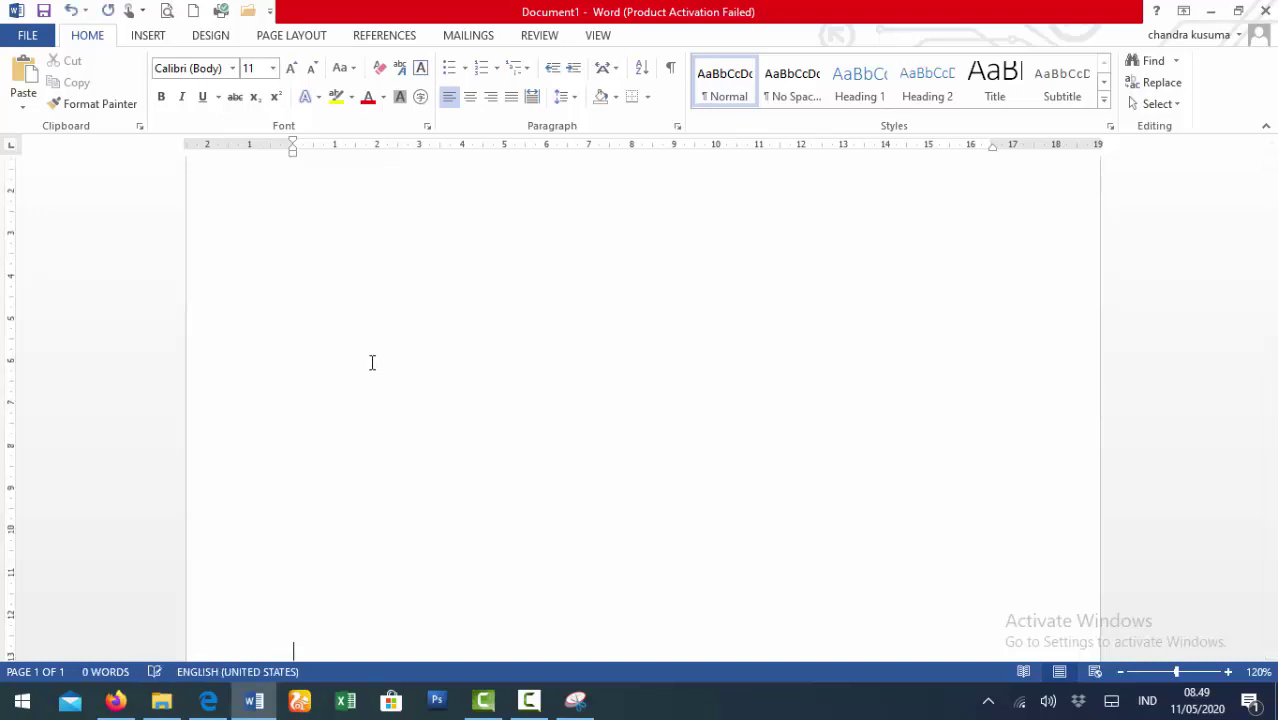
Insert the picture 001 from the Snipping folder in Pictures at the beginning of the document
{"action": "scroll", "coordinate": [357, 371], "scroll_direction": "up", "scroll_amount": 3}
{"action": "left_click", "coordinate": [328, 297]}
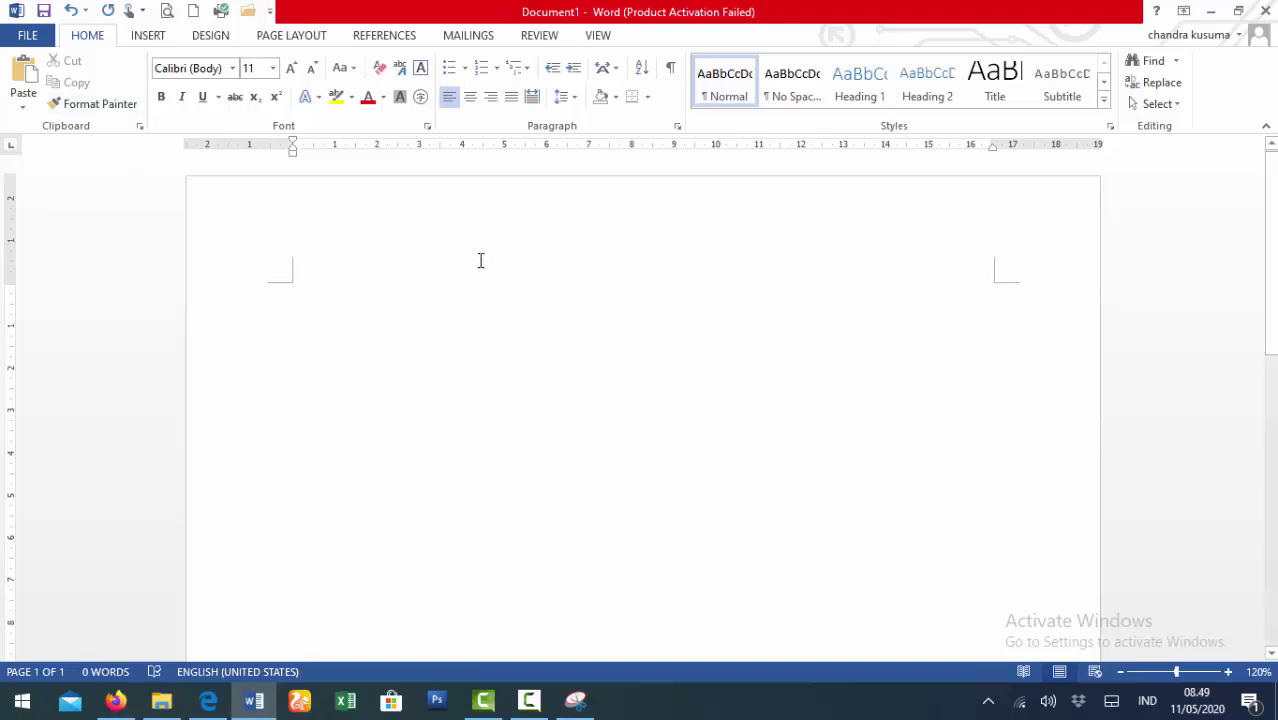
{"action": "left_click", "coordinate": [148, 37]}
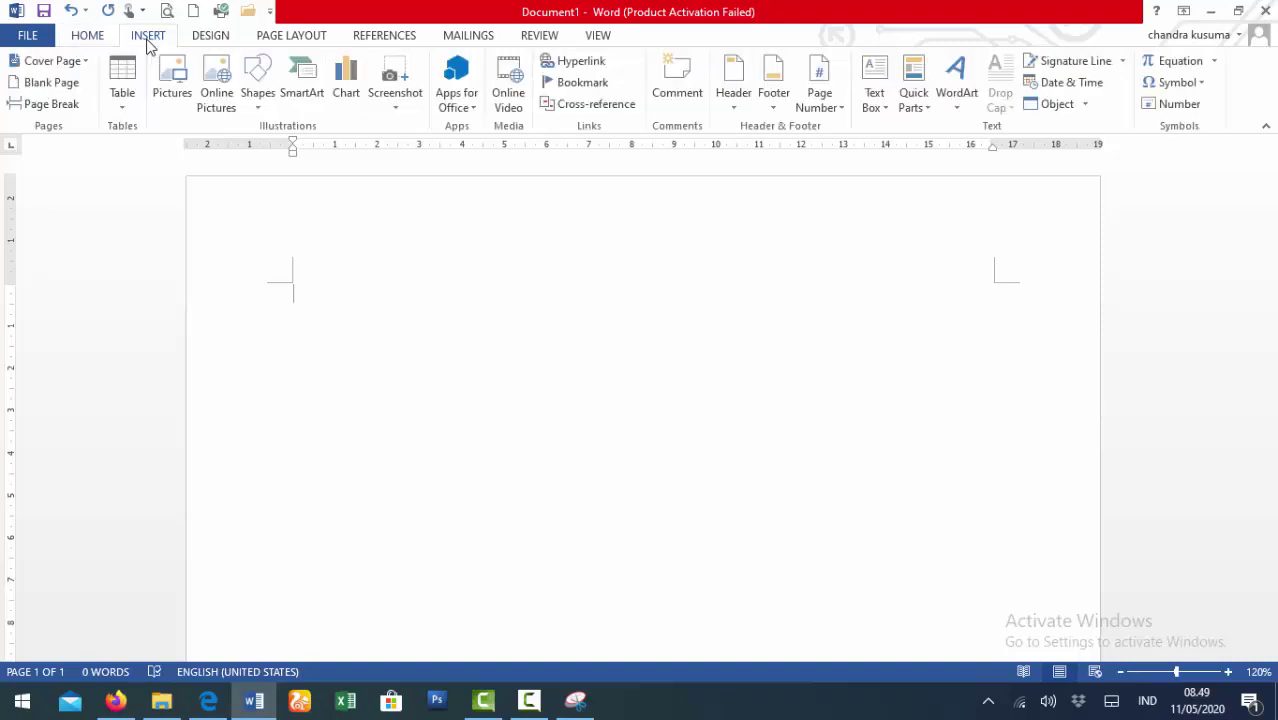
{"action": "left_click", "coordinate": [176, 103]}
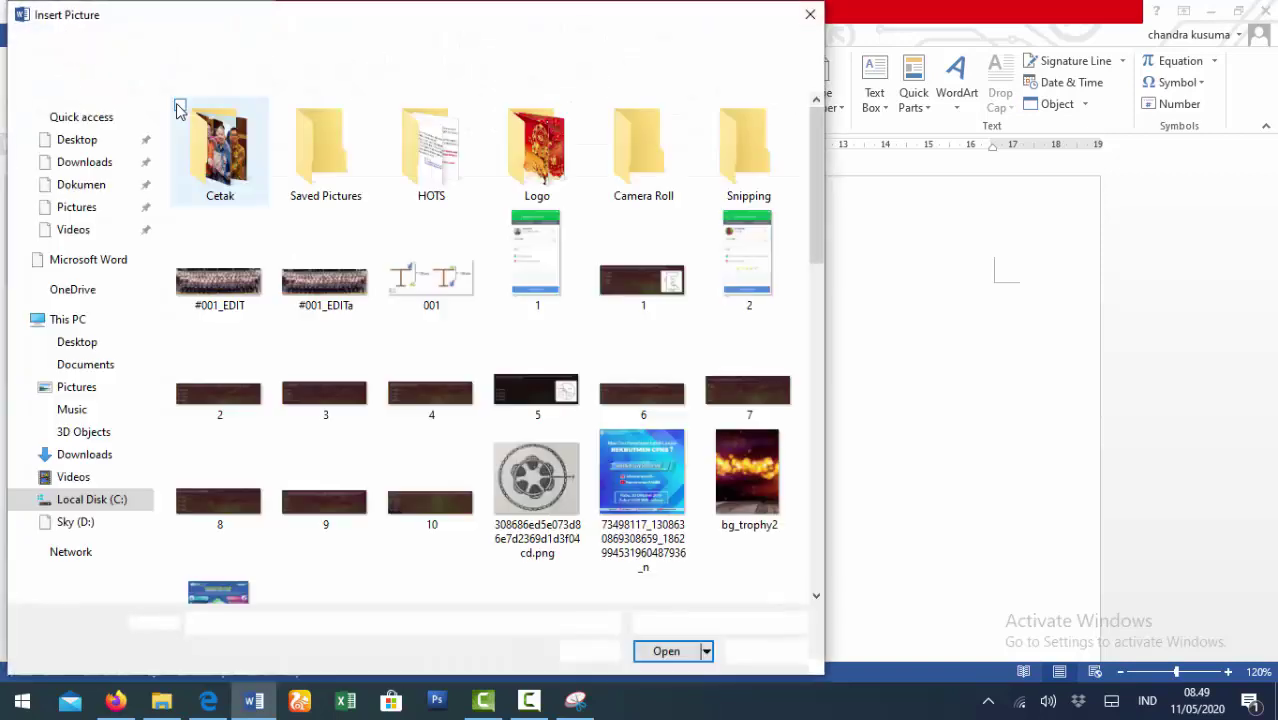
{"action": "left_click", "coordinate": [79, 211]}
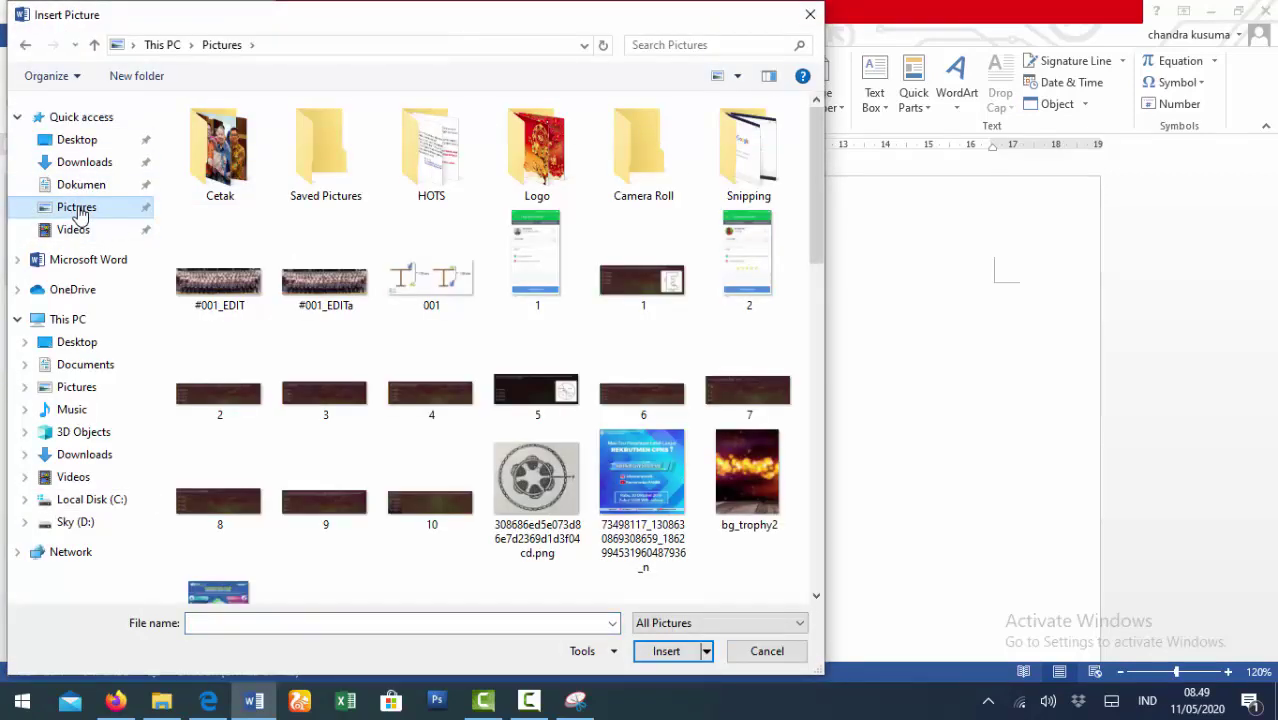
{"action": "scroll", "coordinate": [448, 262], "scroll_direction": "down", "scroll_amount": 4}
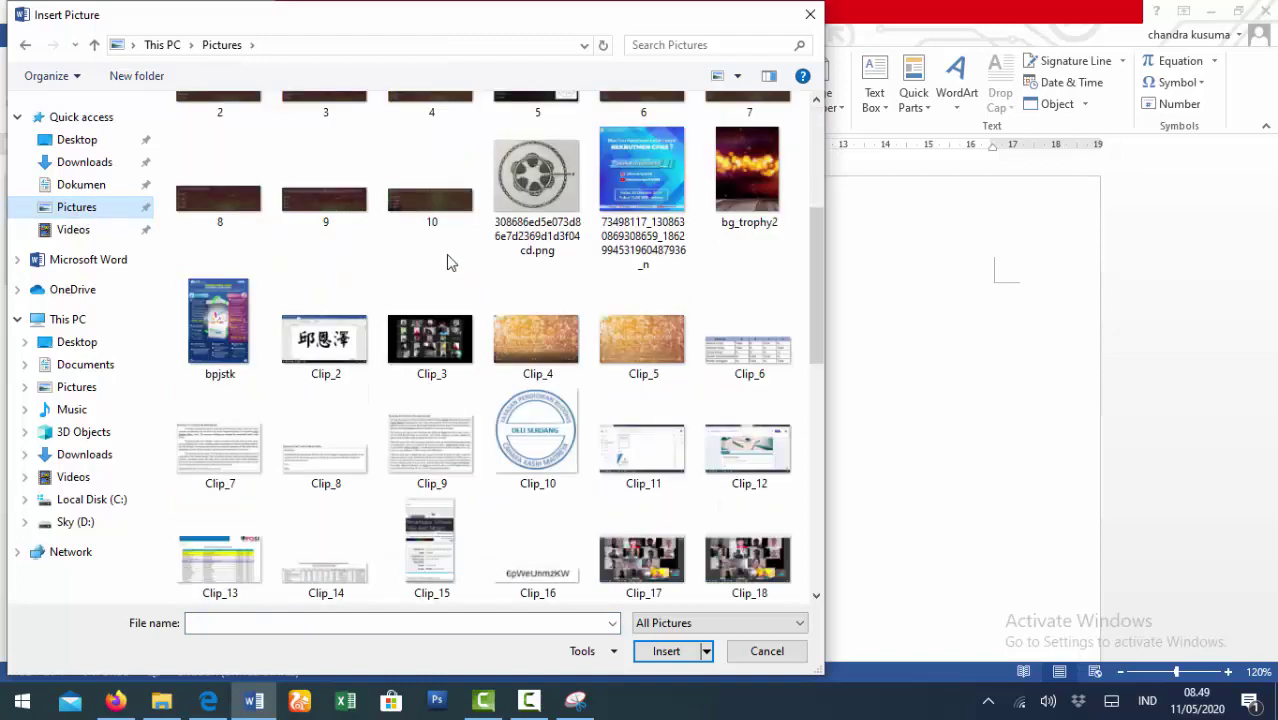
{"action": "scroll", "coordinate": [448, 262], "scroll_direction": "up", "scroll_amount": 4}
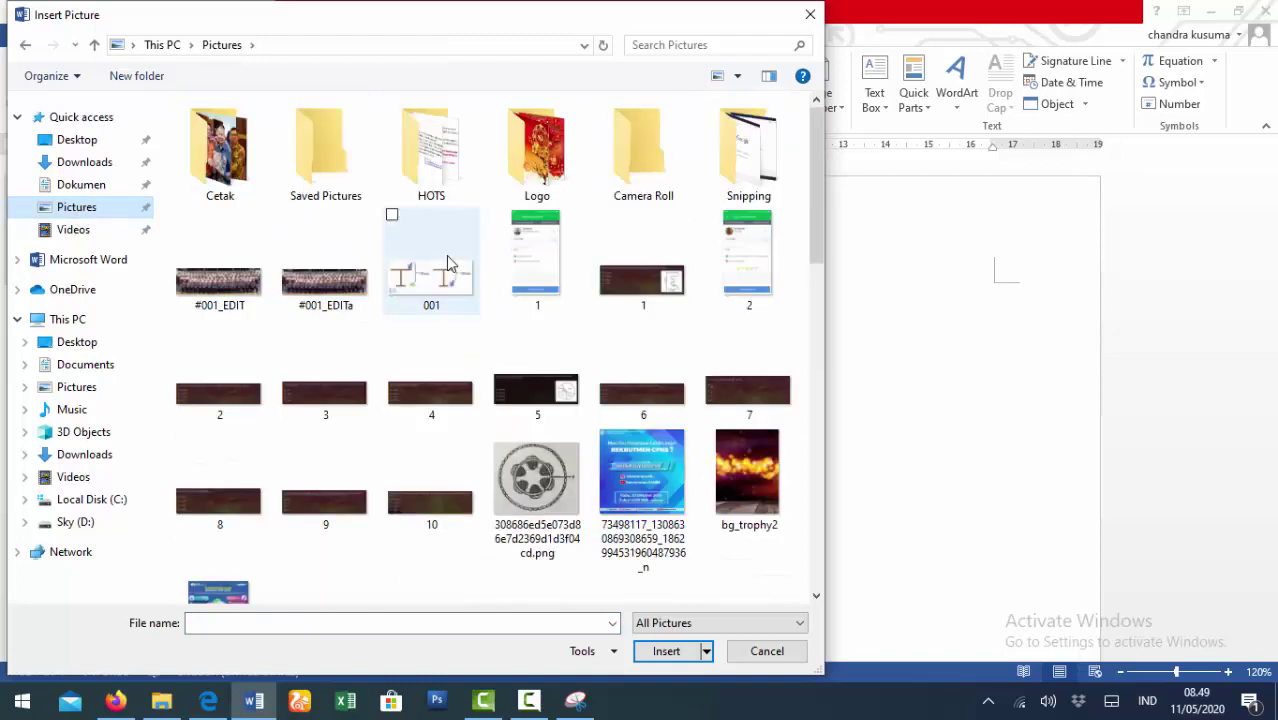
{"action": "left_click", "coordinate": [766, 172]}
{"action": "double_click", "coordinate": [766, 172]}
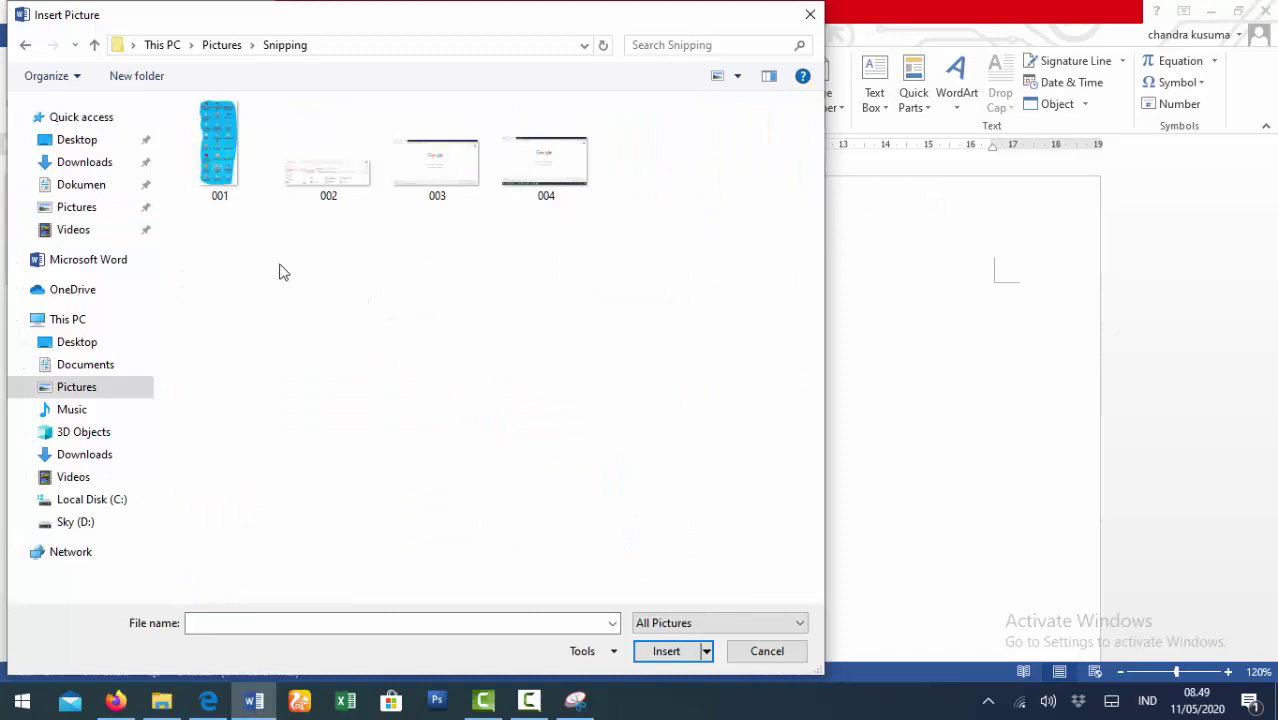
{"action": "left_click", "coordinate": [222, 173]}
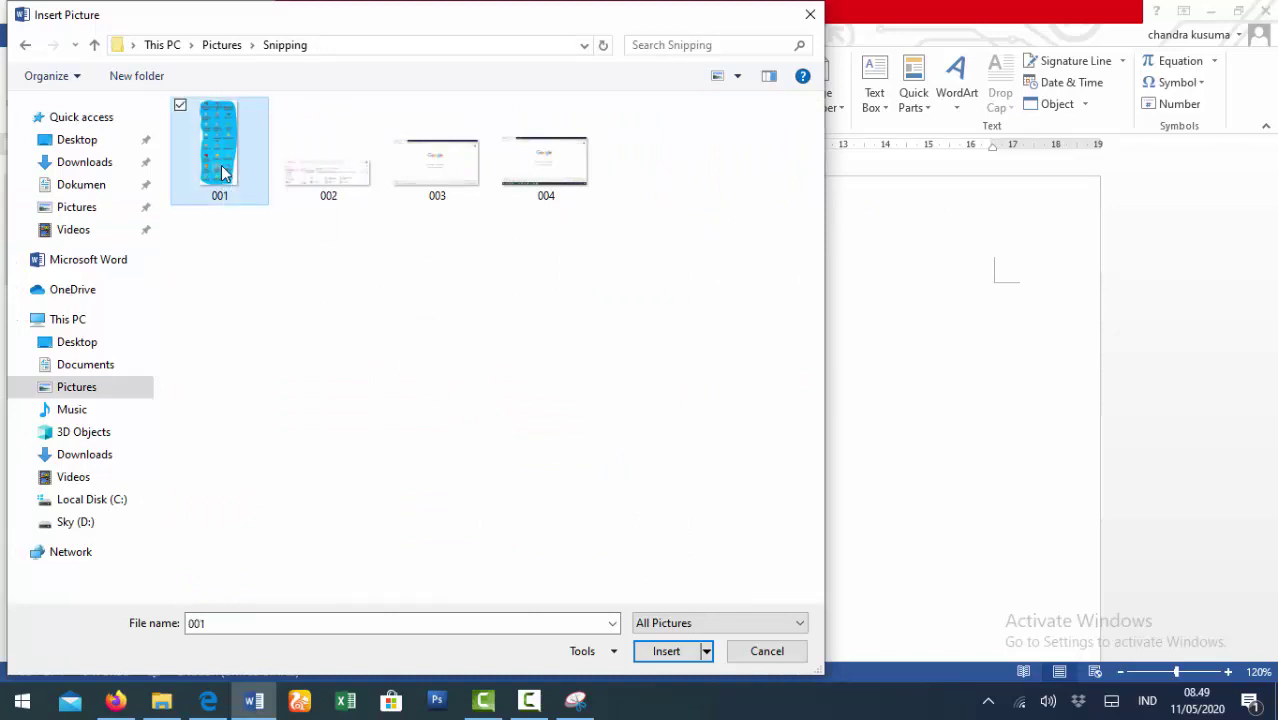
{"action": "left_click", "coordinate": [666, 651]}
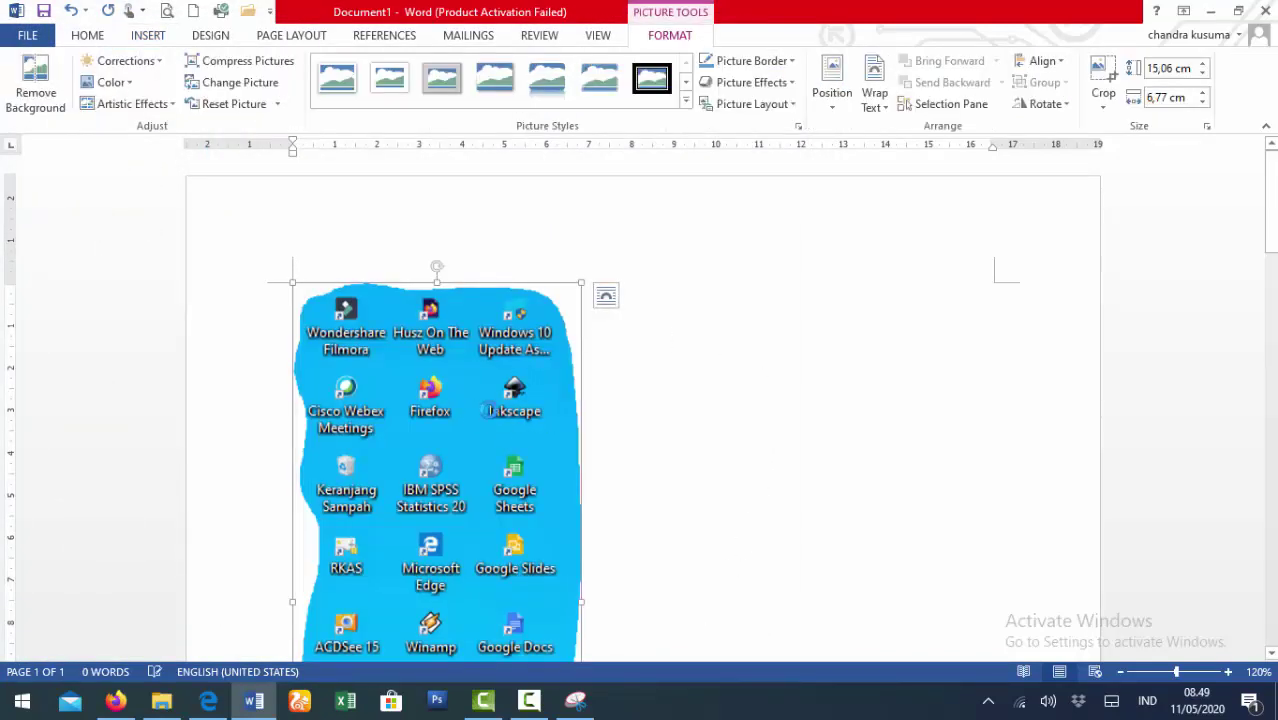
Set the desktop icons picture's text wrapping to Behind Text and test that it can be moved freely
{"action": "scroll", "coordinate": [490, 445], "scroll_direction": "down", "scroll_amount": 5}
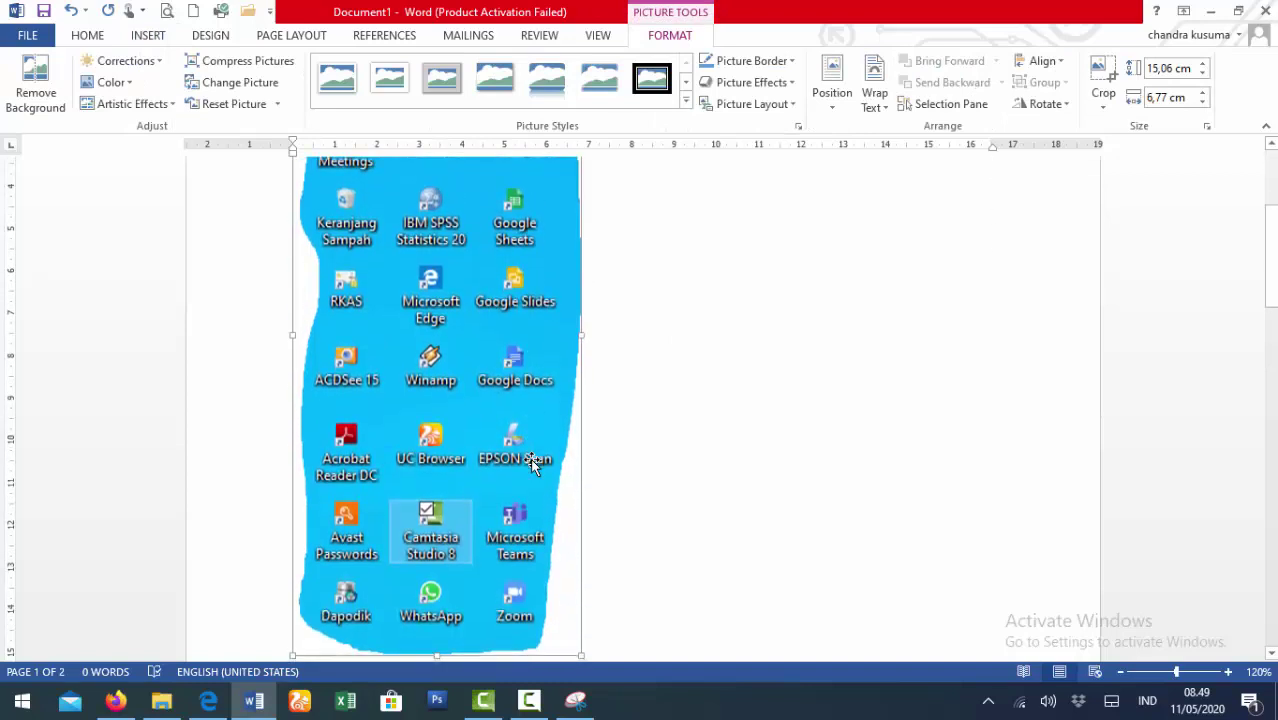
{"action": "scroll", "coordinate": [531, 463], "scroll_direction": "up", "scroll_amount": 3}
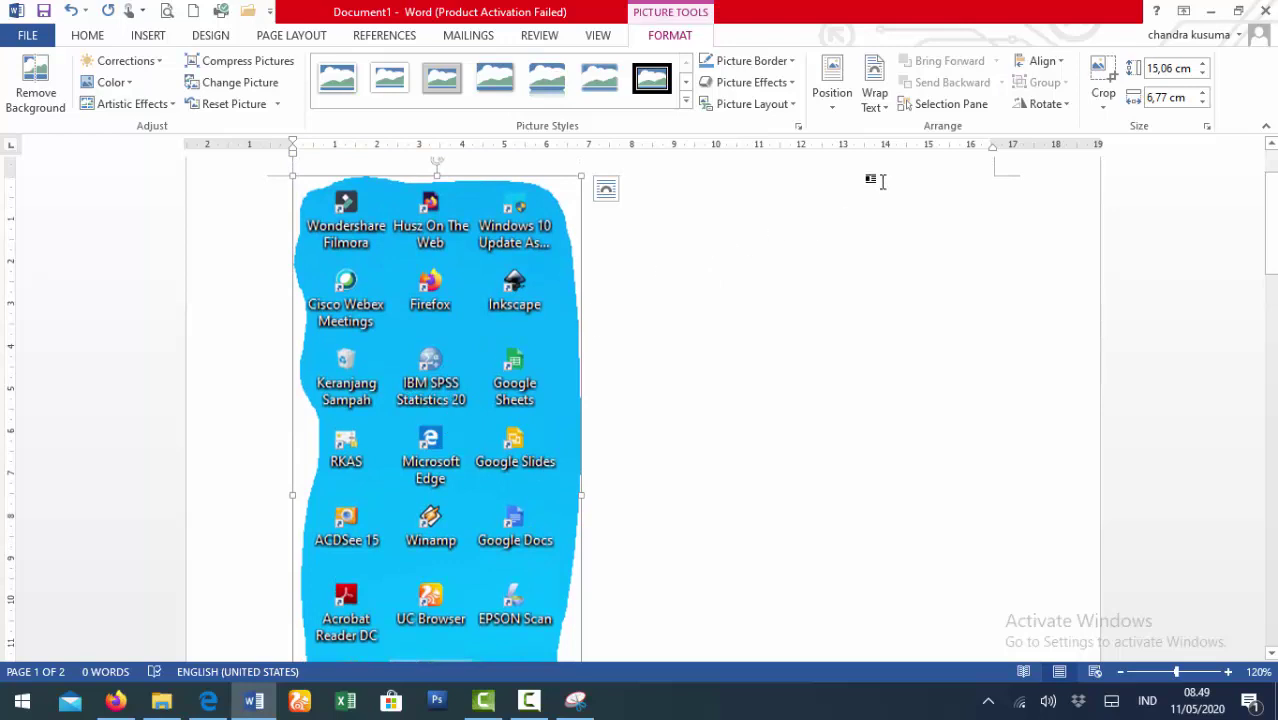
{"action": "left_click", "coordinate": [876, 108]}
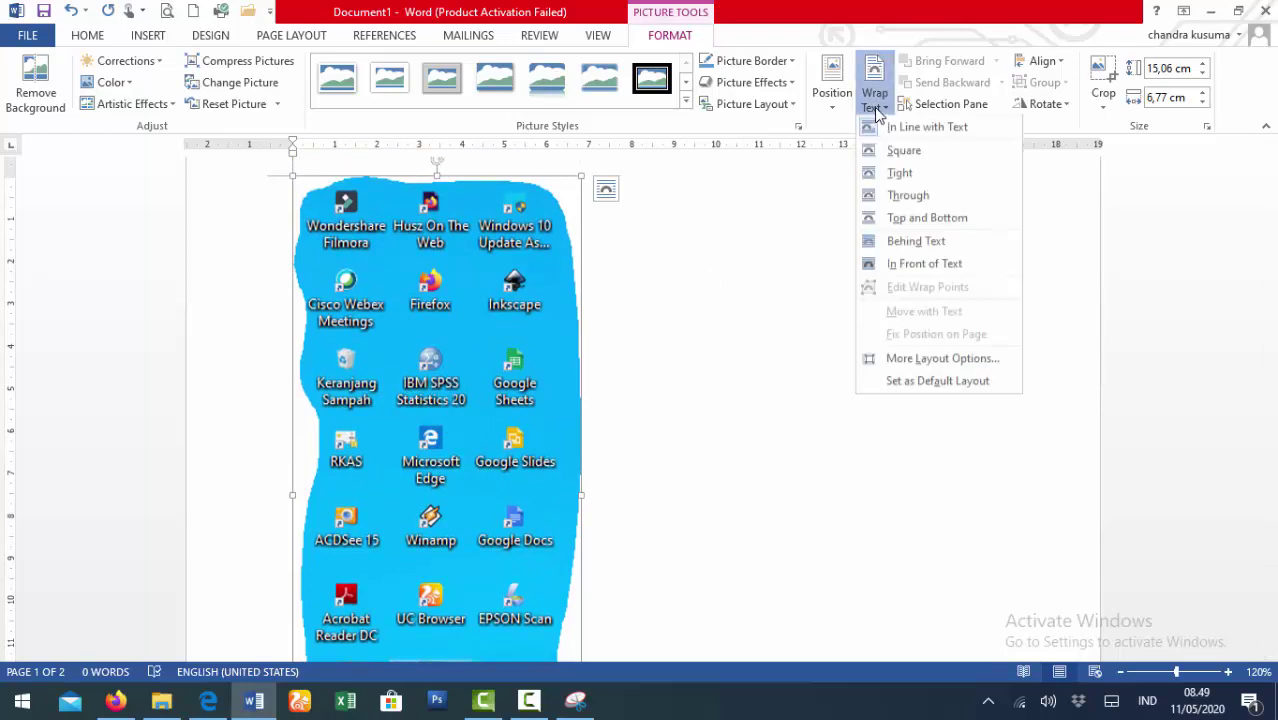
{"action": "left_click", "coordinate": [921, 243]}
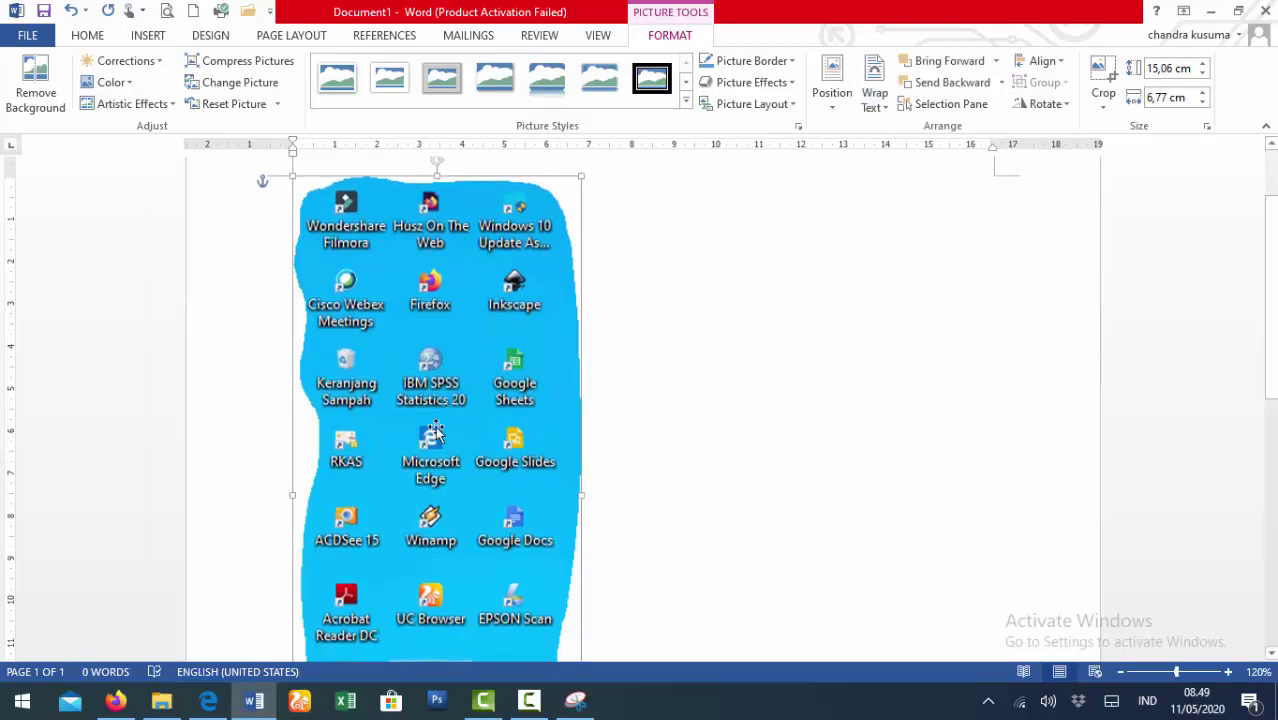
{"action": "left_click_drag", "start_coordinate": [436, 432], "coordinate": [372, 432]}
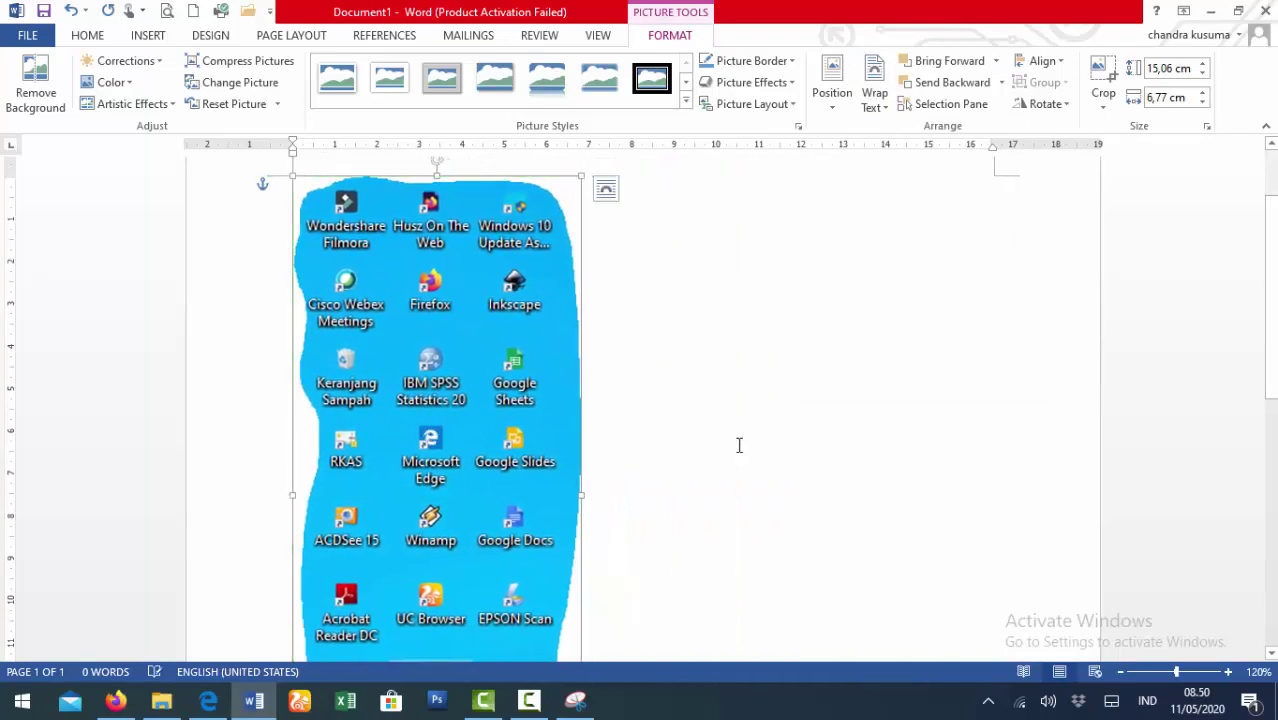
Shrink the desktop icons picture to about 10.45 cm high and 4.7 cm wide
{"action": "scroll", "coordinate": [739, 445], "scroll_direction": "down", "scroll_amount": 5}
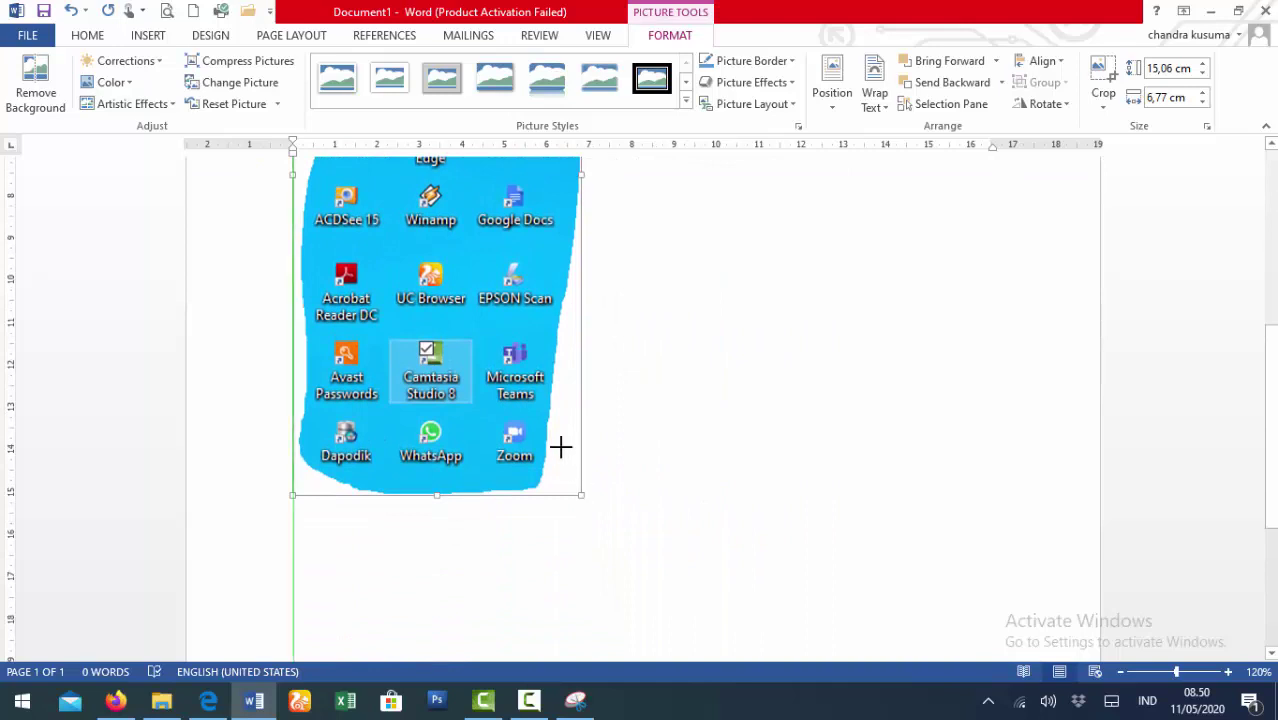
{"action": "left_click_drag", "start_coordinate": [560, 447], "coordinate": [488, 322]}
{"action": "scroll", "coordinate": [670, 402], "scroll_direction": "up", "scroll_amount": 5}
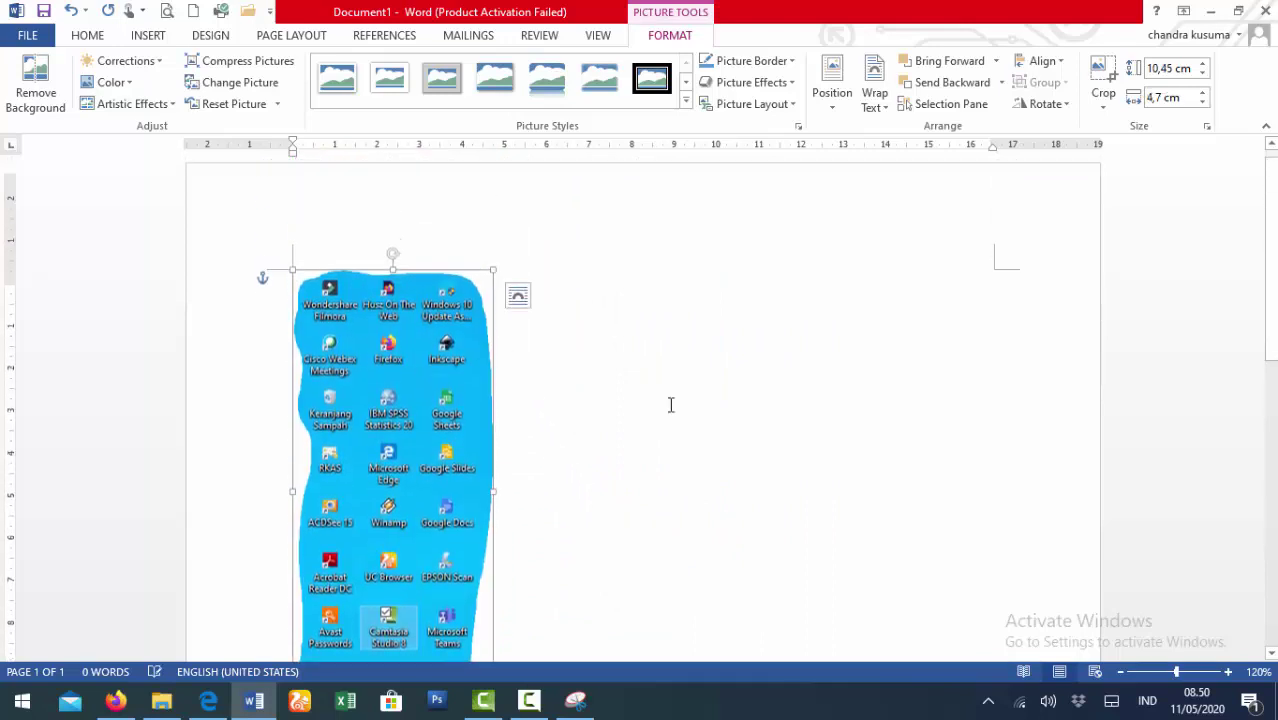
Insert the pictures 002, 003 and 004 from the Snipping folder together, below the desktop icons picture
{"action": "left_click", "coordinate": [583, 306]}
{"action": "scroll", "coordinate": [558, 345], "scroll_direction": "down", "scroll_amount": 4}
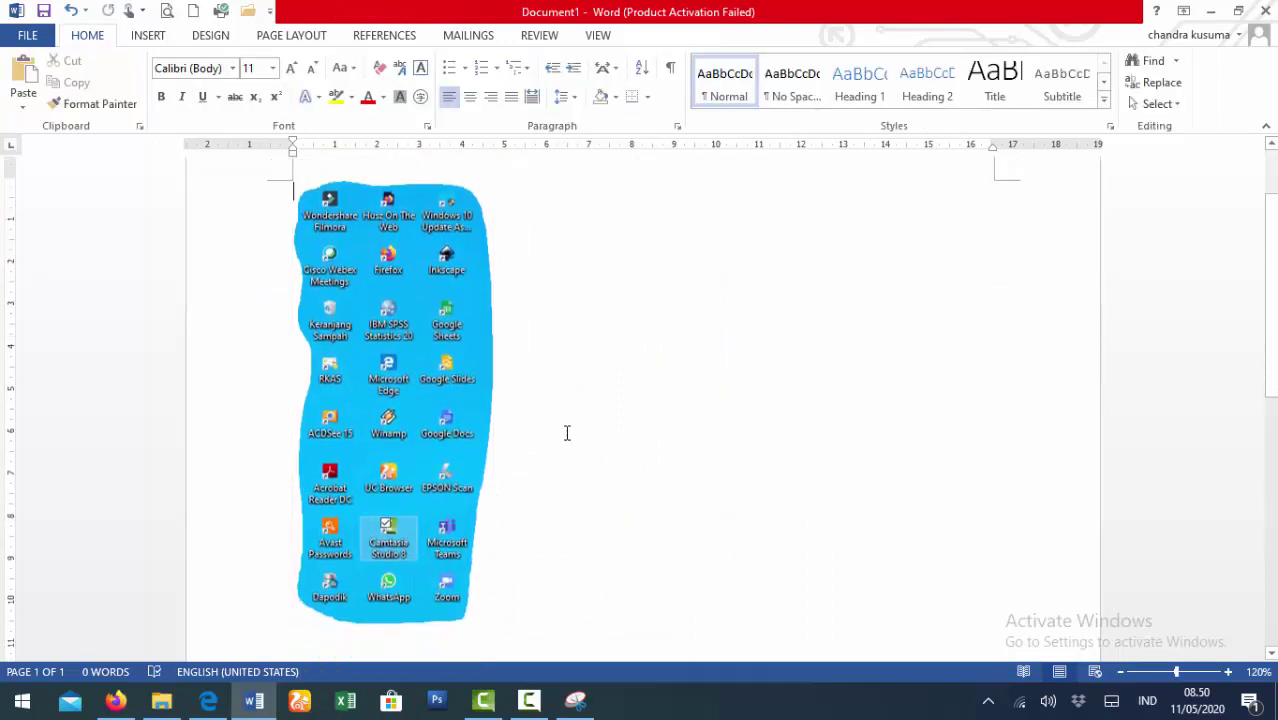
{"action": "scroll", "coordinate": [429, 485], "scroll_direction": "up", "scroll_amount": 2}
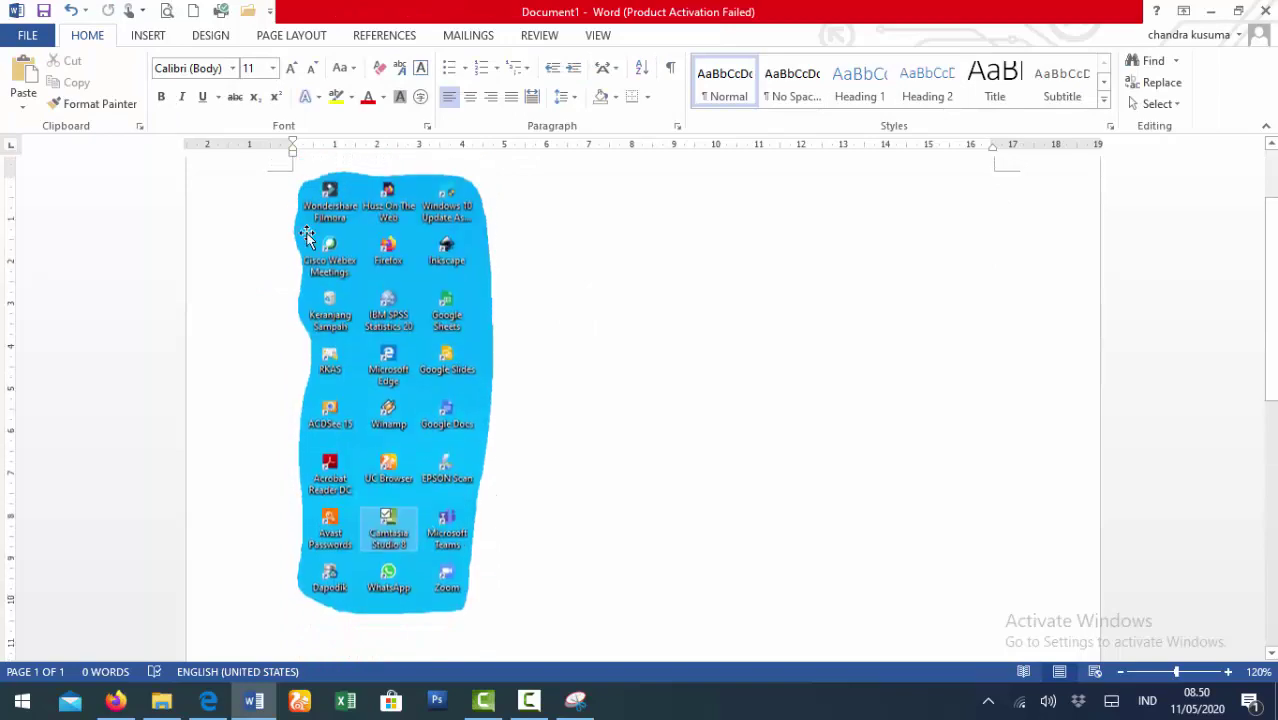
{"action": "left_click", "coordinate": [146, 37]}
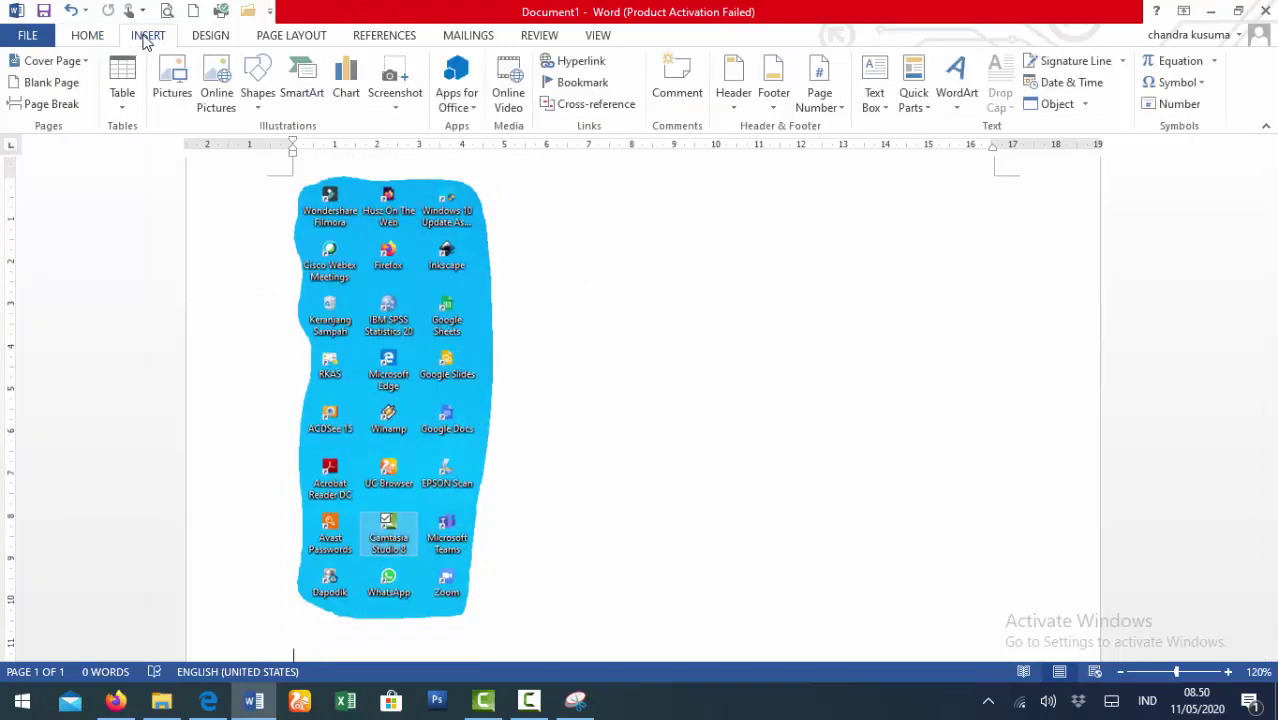
{"action": "left_click", "coordinate": [180, 89]}
{"action": "left_click", "coordinate": [322, 177]}
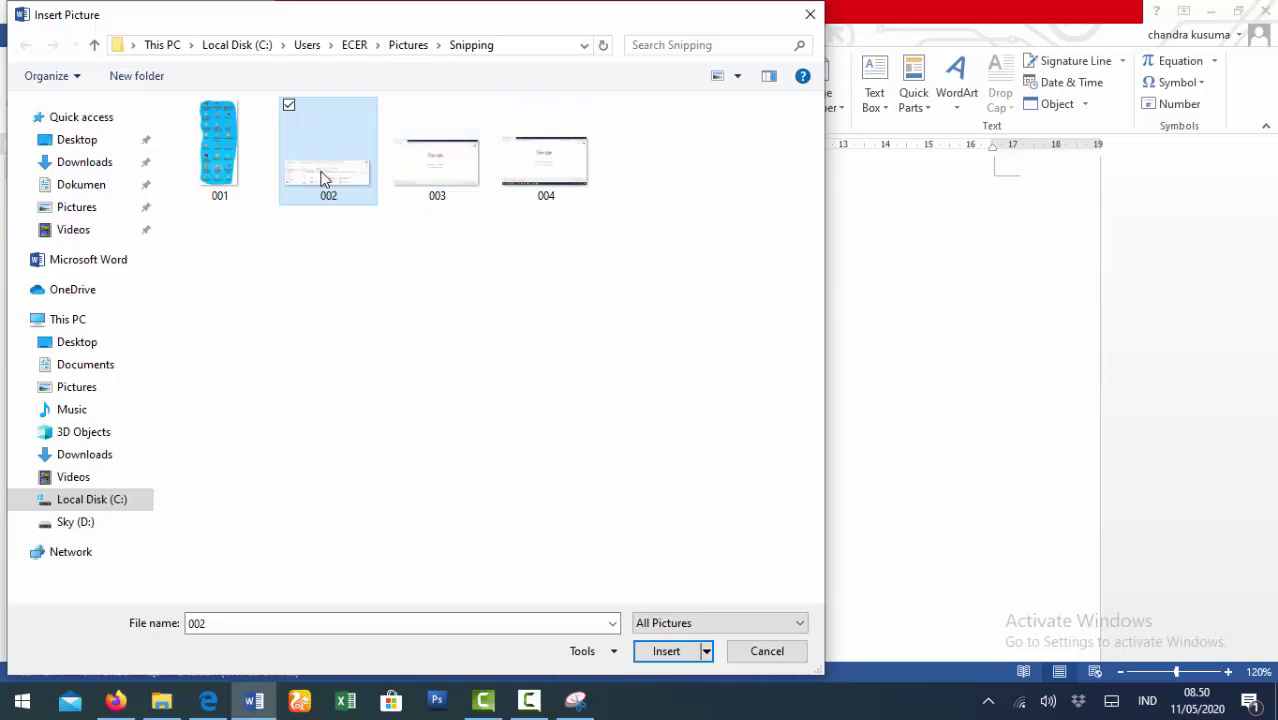
{"action": "left_click", "coordinate": [434, 174], "text": "ctrl"}
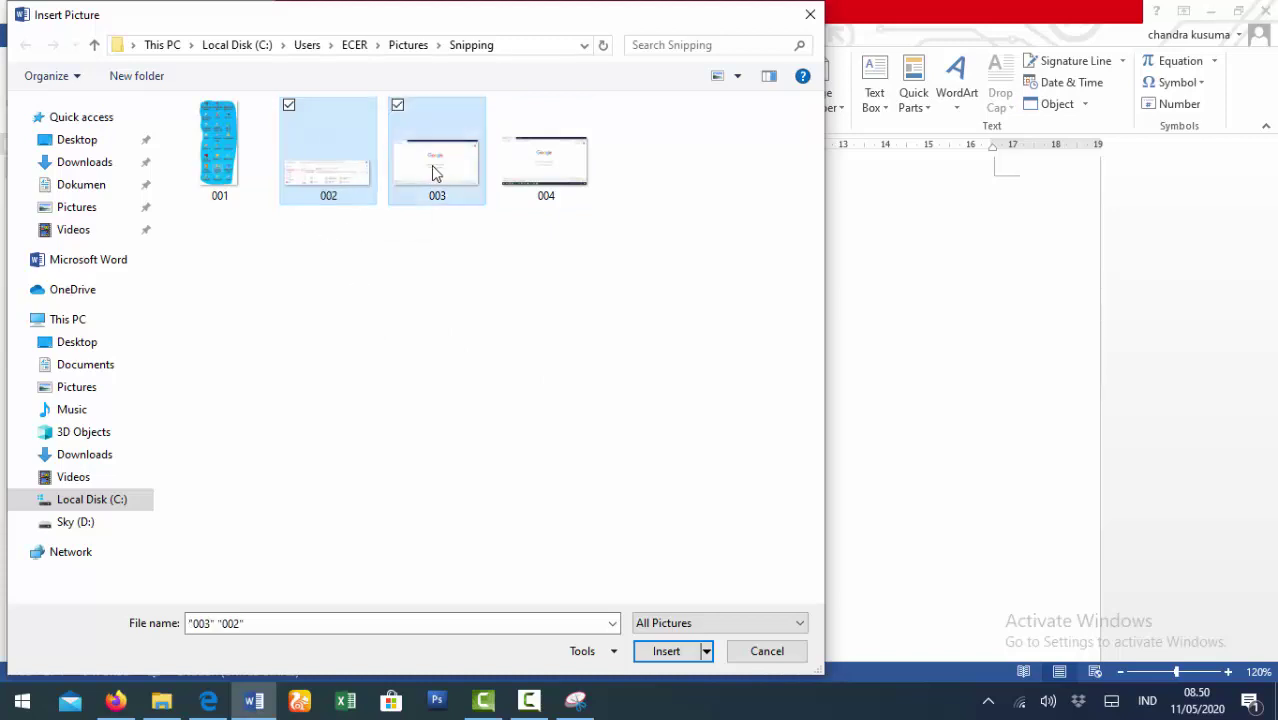
{"action": "left_click", "coordinate": [533, 167], "text": "ctrl"}
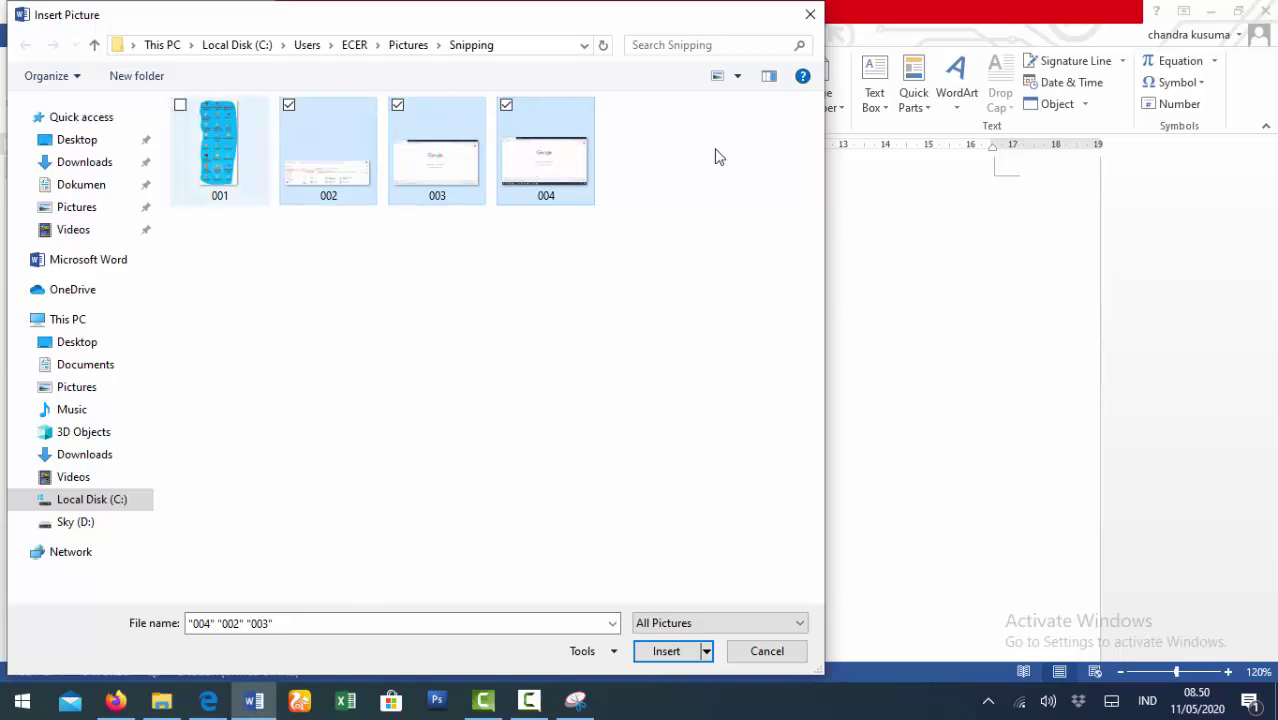
{"action": "left_click", "coordinate": [665, 651]}
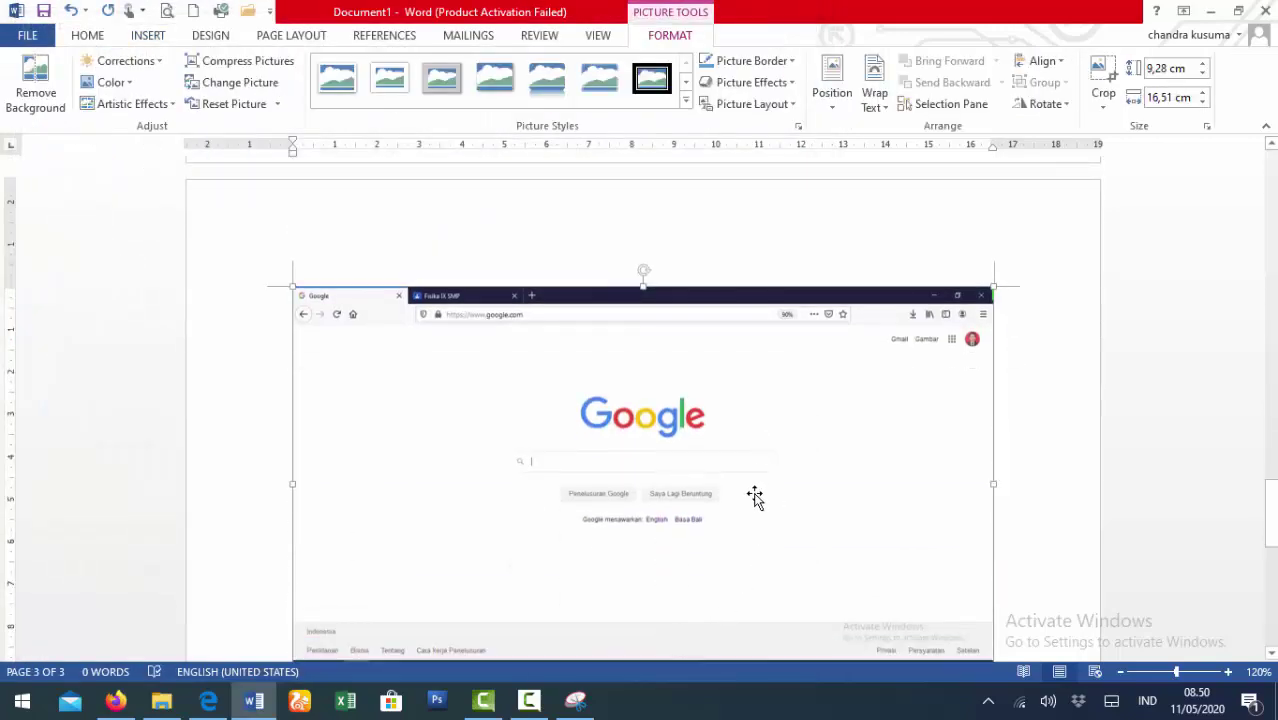
Set the Gmail picture's text wrapping to In Front of Text and move it up onto the first page
{"action": "scroll", "coordinate": [755, 495], "scroll_direction": "down", "scroll_amount": 10}
{"action": "scroll", "coordinate": [755, 493], "scroll_direction": "up", "scroll_amount": 5}
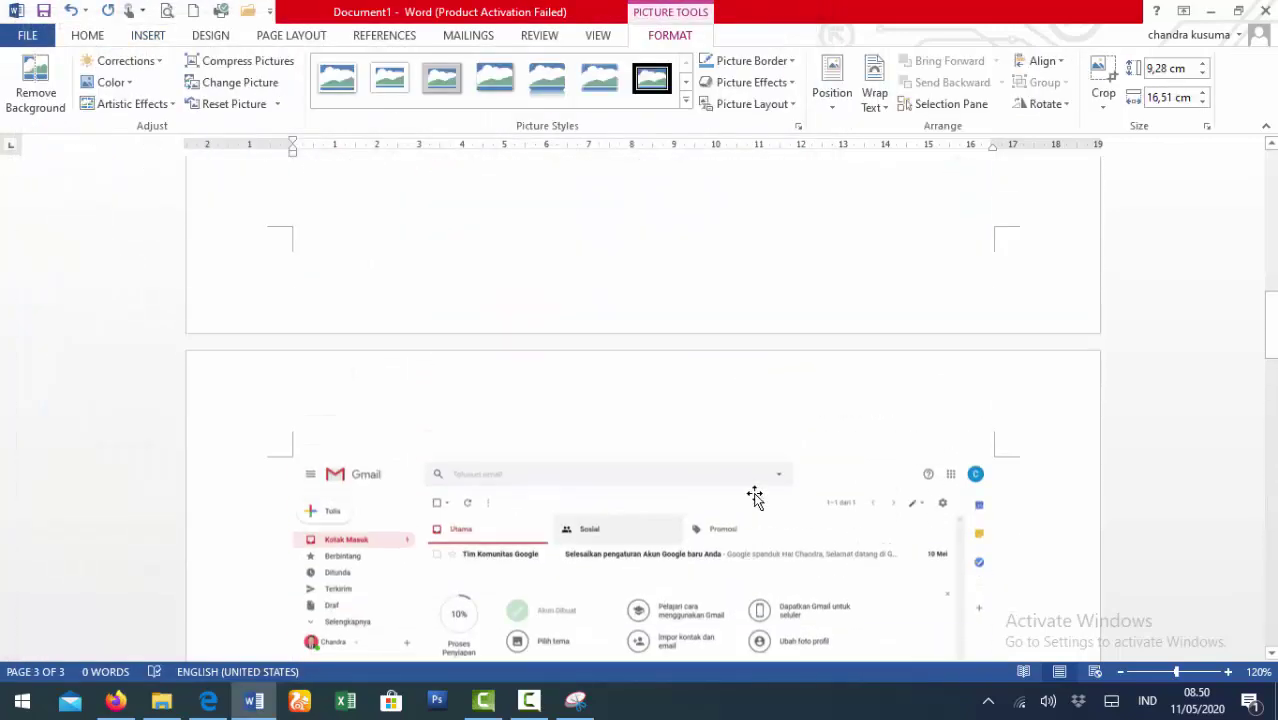
{"action": "scroll", "coordinate": [755, 497], "scroll_direction": "down", "scroll_amount": 3}
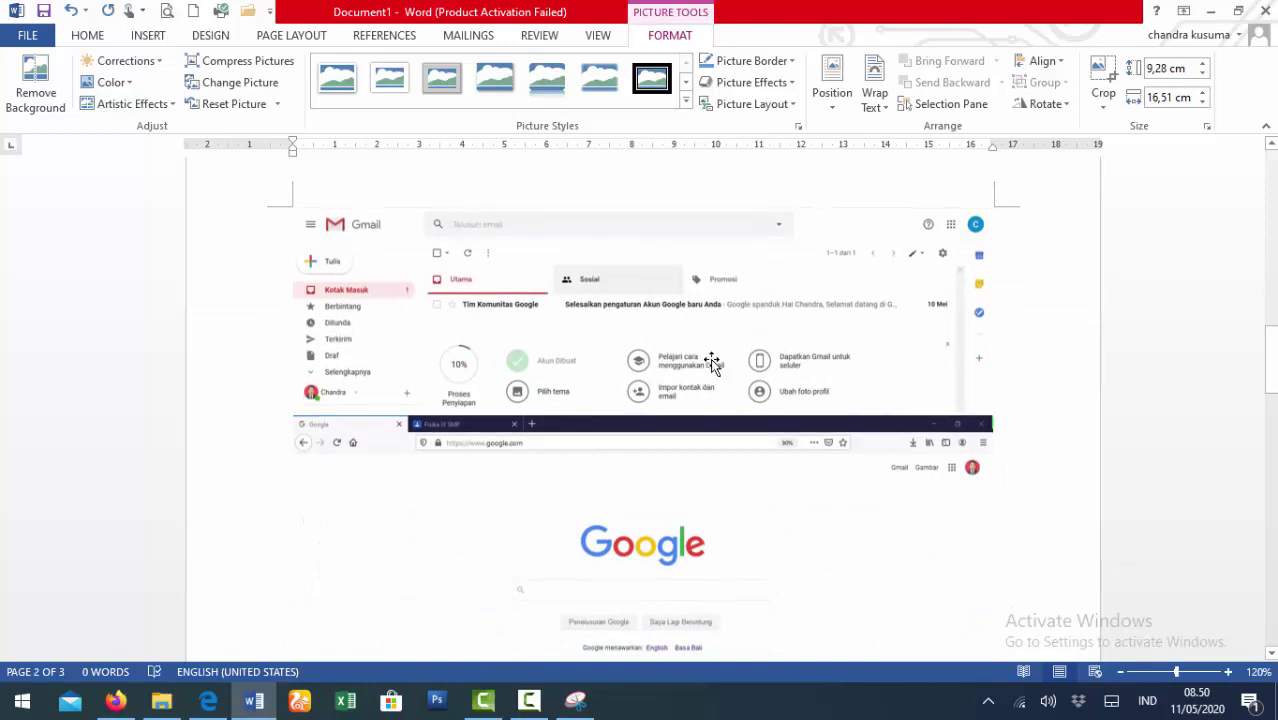
{"action": "left_click", "coordinate": [714, 348]}
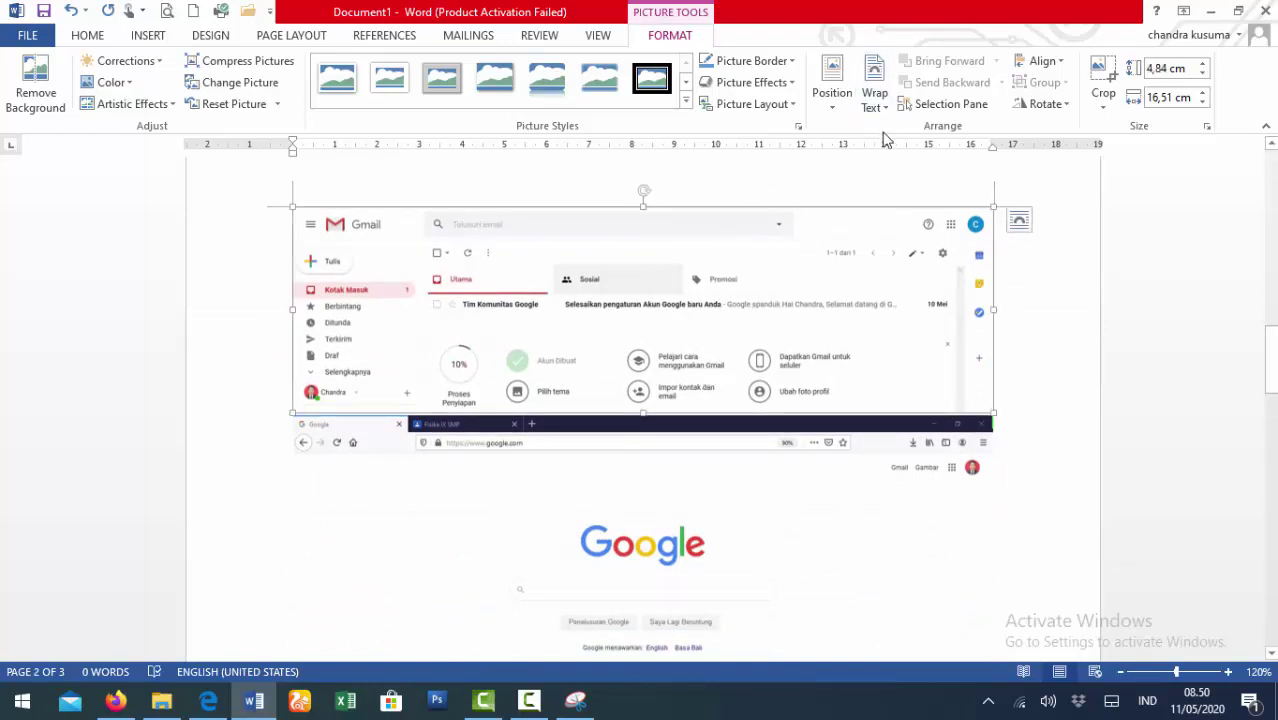
{"action": "left_click", "coordinate": [874, 96]}
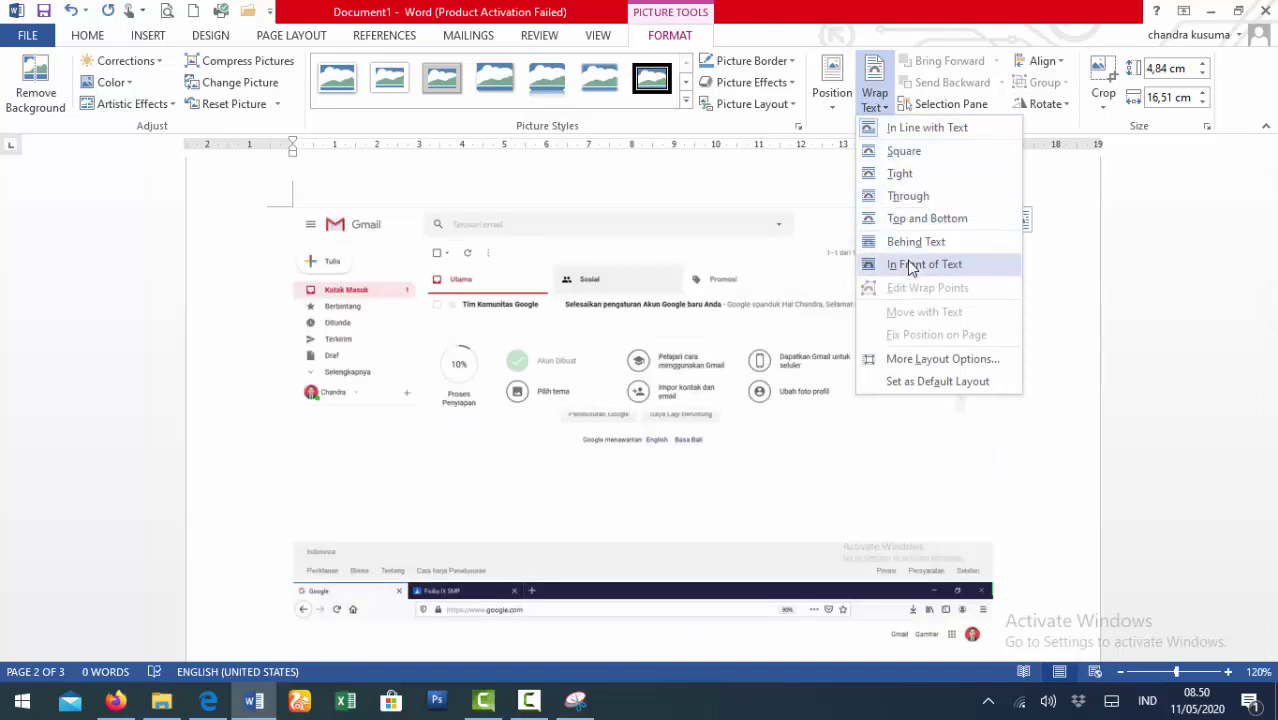
{"action": "left_click", "coordinate": [910, 266]}
{"action": "scroll", "coordinate": [810, 418], "scroll_direction": "up", "scroll_amount": 4}
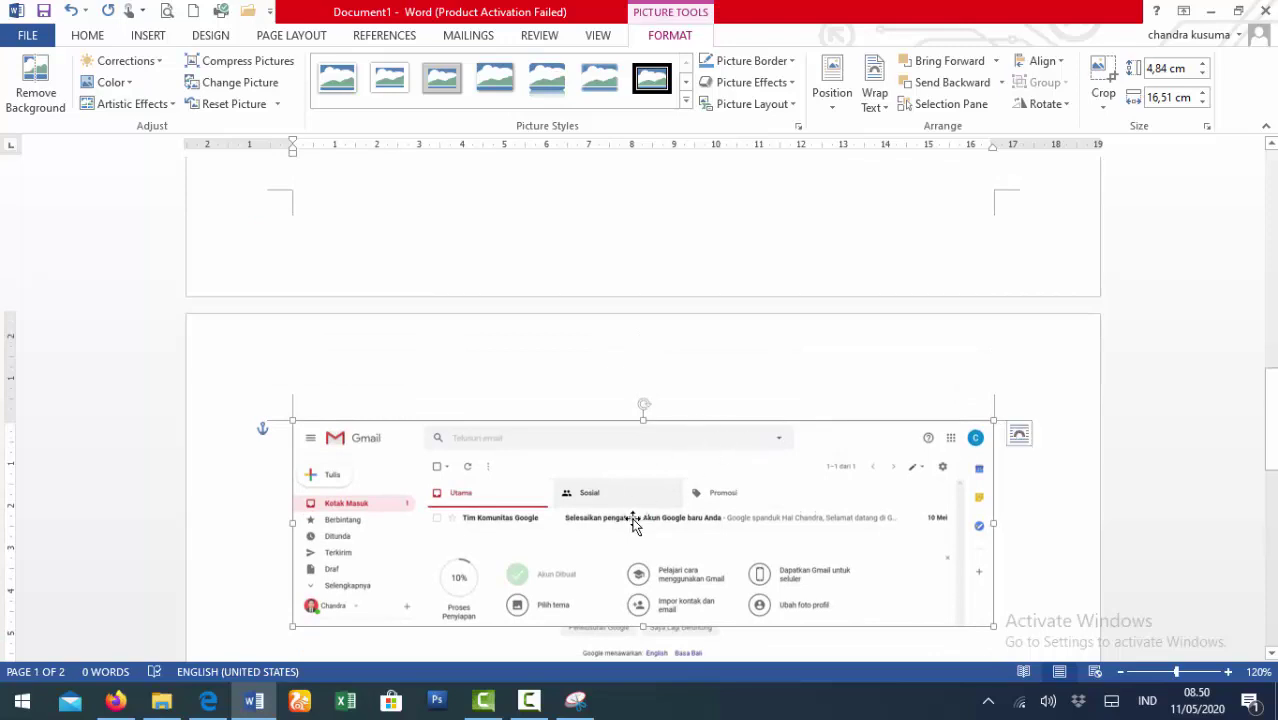
{"action": "left_click_drag", "start_coordinate": [637, 510], "coordinate": [605, 327]}
Set the wrapping of the Google window picture without the taskbar to In Front of Text and move it higher on the first page
{"action": "scroll", "coordinate": [679, 477], "scroll_direction": "down", "scroll_amount": 10}
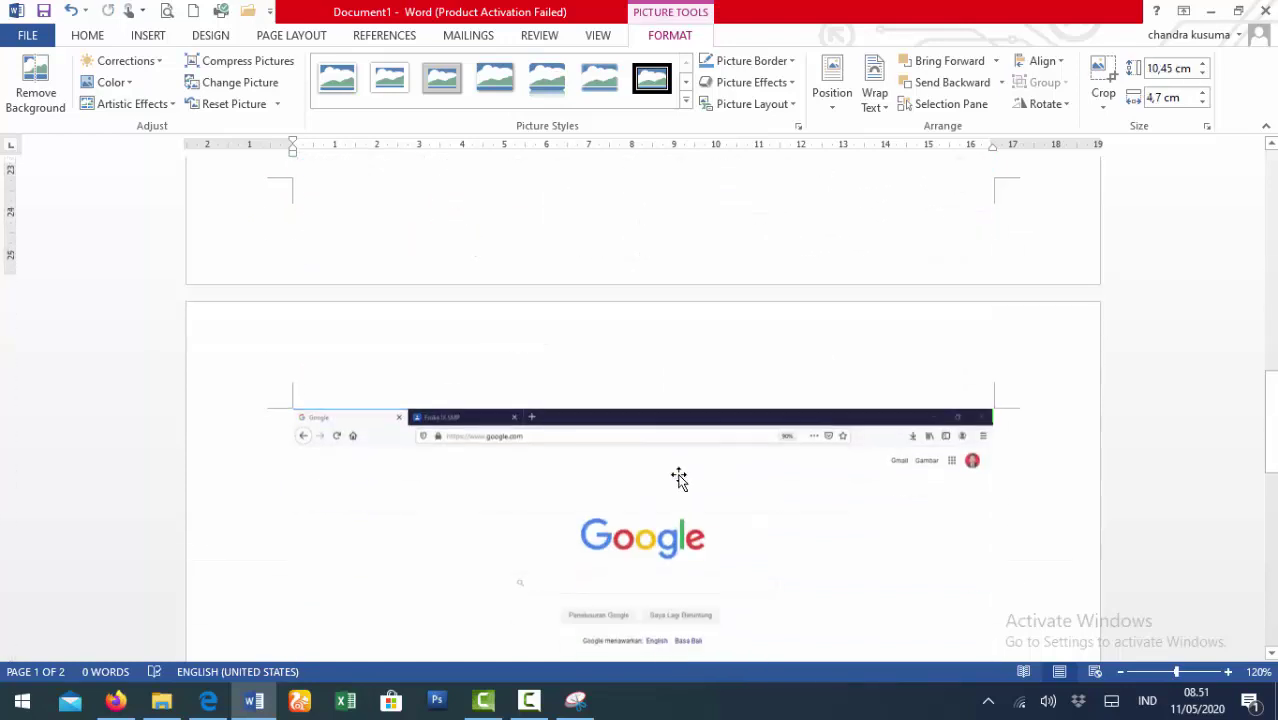
{"action": "left_click", "coordinate": [676, 448]}
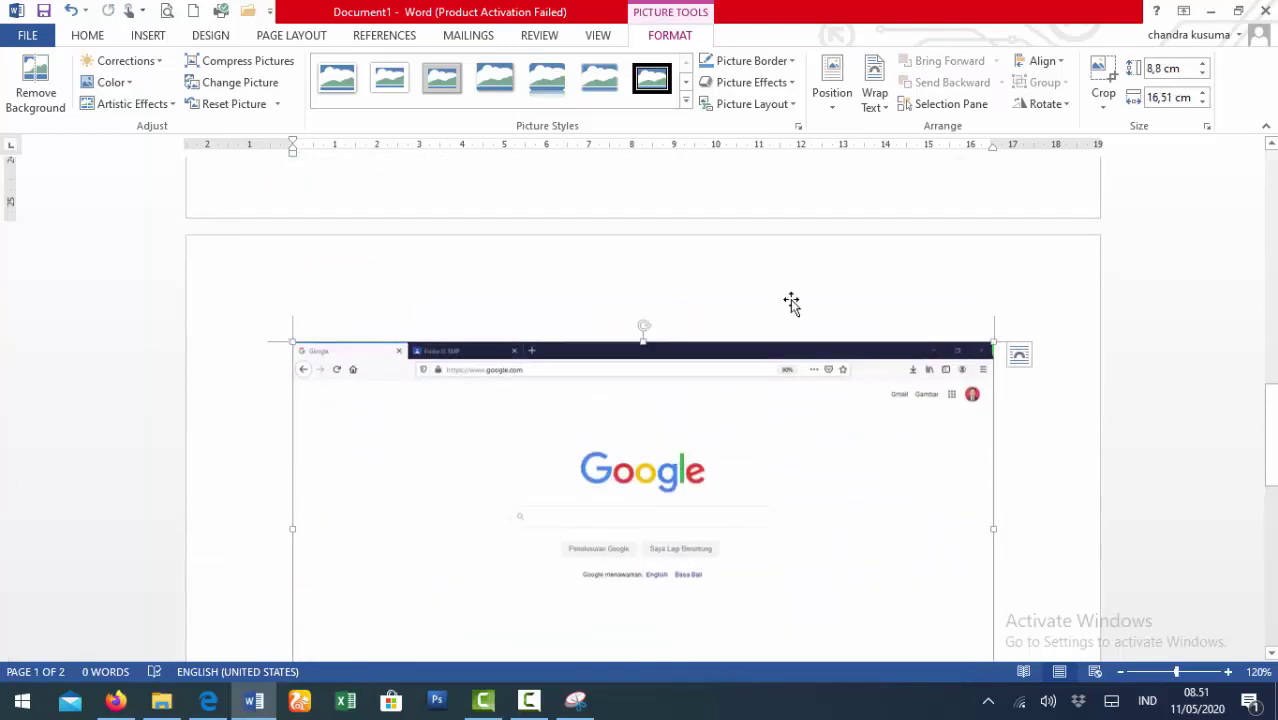
{"action": "left_click", "coordinate": [874, 90]}
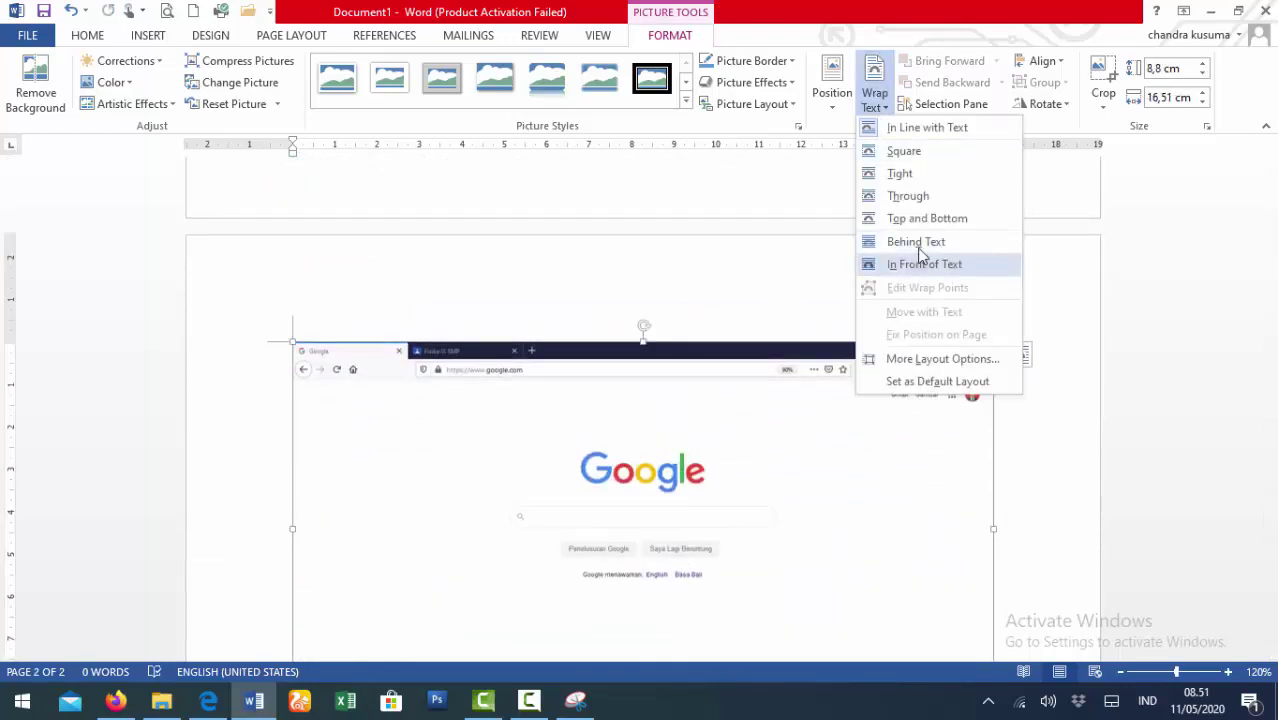
{"action": "left_click", "coordinate": [918, 258]}
{"action": "scroll", "coordinate": [839, 485], "scroll_direction": "up", "scroll_amount": 3}
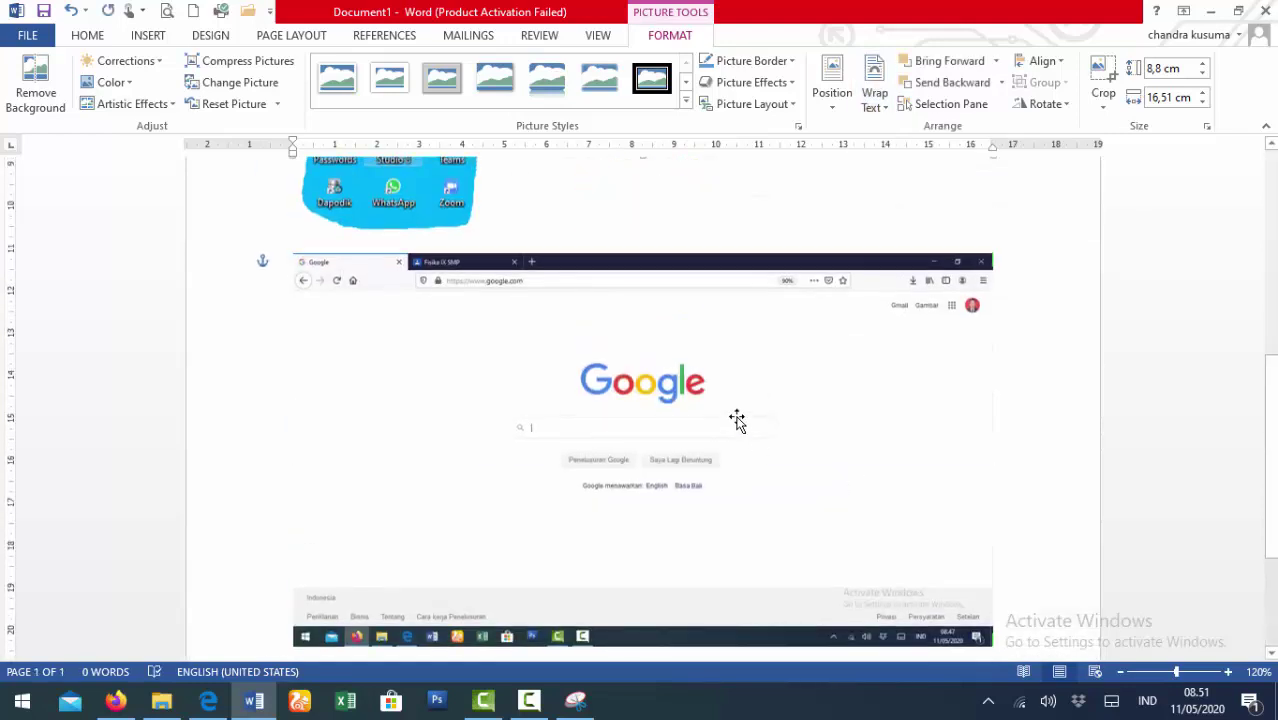
Set the text wrapping of the full-screen Google picture with the taskbar to In Front of Text
{"action": "scroll", "coordinate": [740, 422], "scroll_direction": "down", "scroll_amount": 3}
{"action": "left_click_drag", "start_coordinate": [730, 320], "coordinate": [713, 372]}
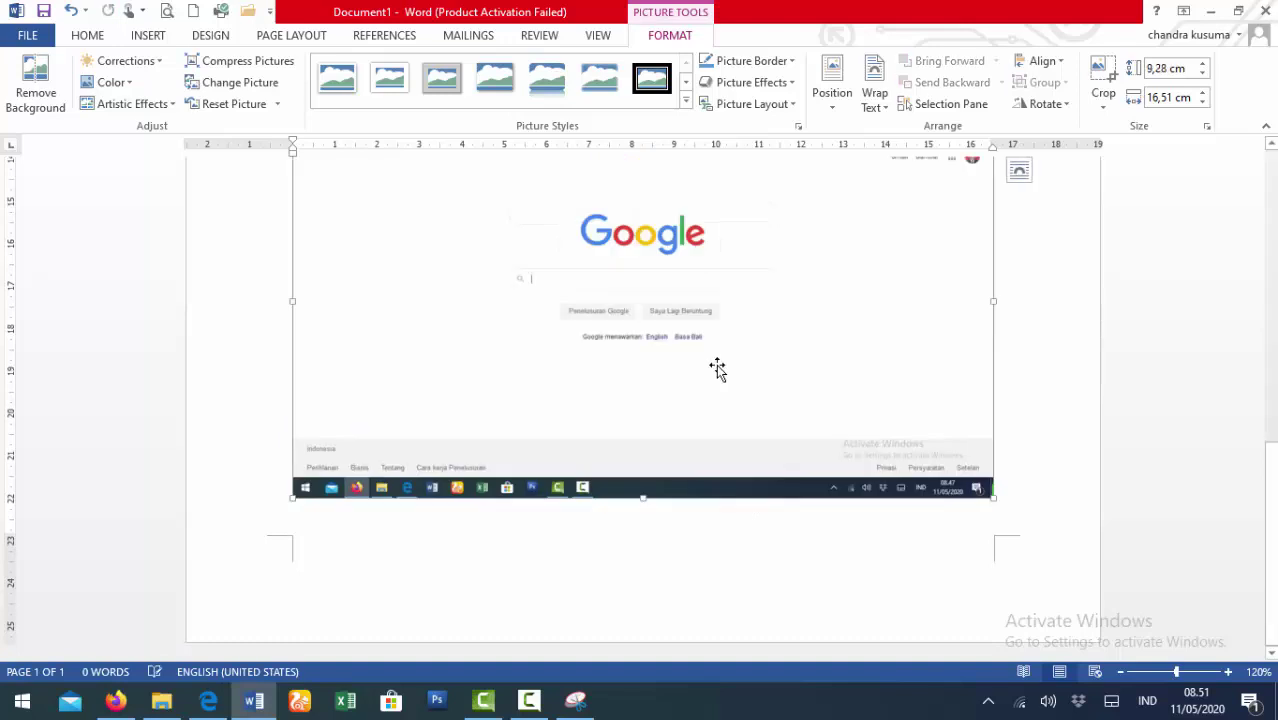
{"action": "left_click", "coordinate": [872, 100]}
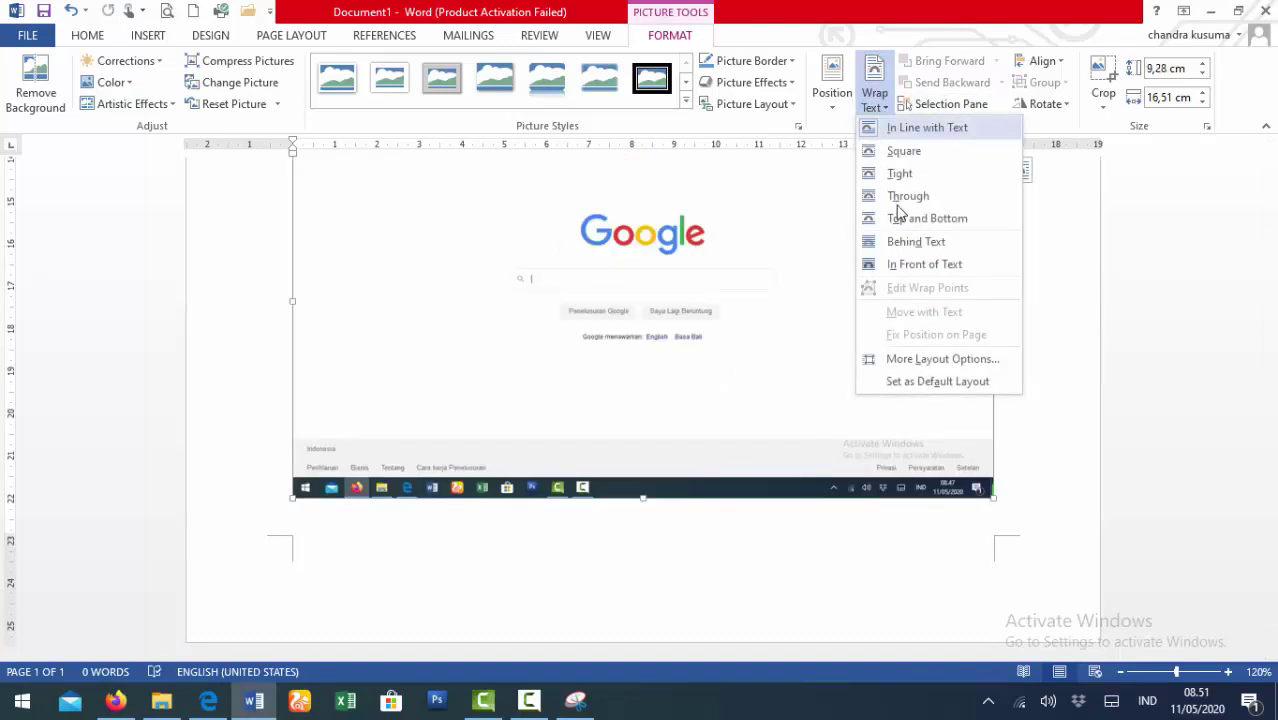
{"action": "left_click", "coordinate": [915, 264]}
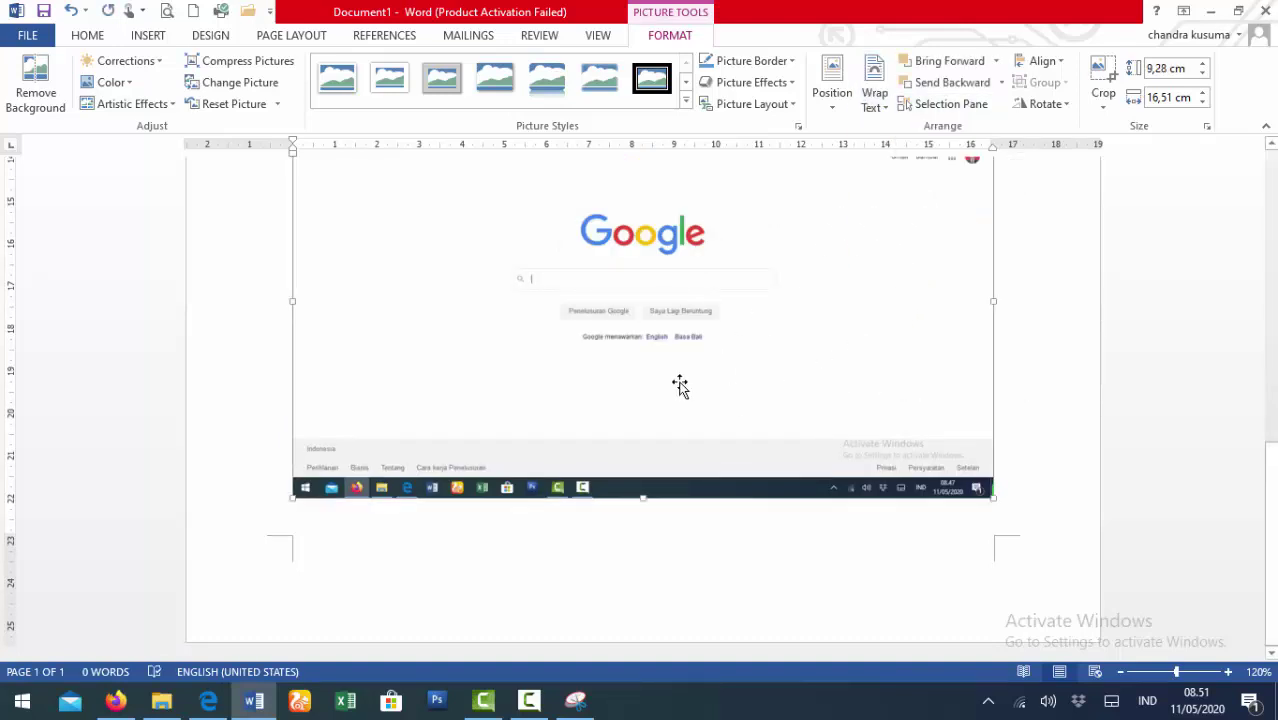
Try to move the full-screen Google picture with the taskbar to the bottom of the first page
{"action": "scroll", "coordinate": [679, 385], "scroll_direction": "up", "scroll_amount": 3}
{"action": "scroll", "coordinate": [679, 385], "scroll_direction": "down", "scroll_amount": 3}
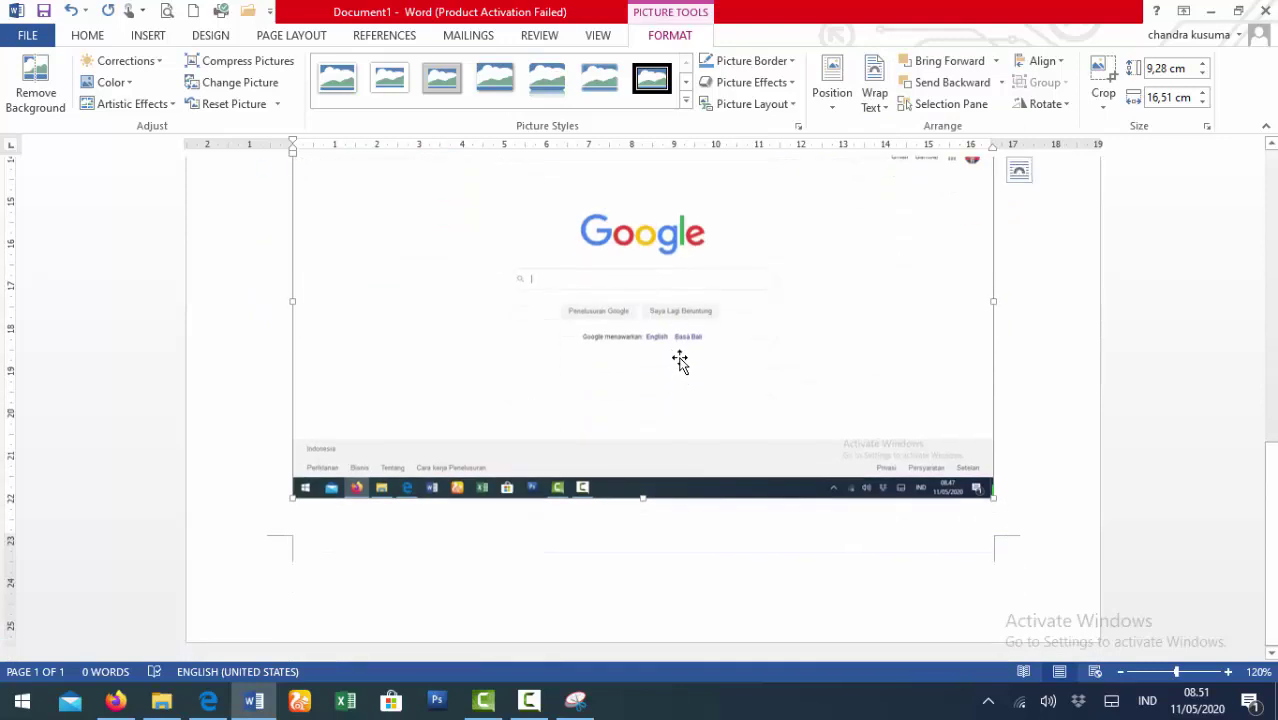
{"action": "left_click_drag", "start_coordinate": [678, 401], "coordinate": [688, 608]}
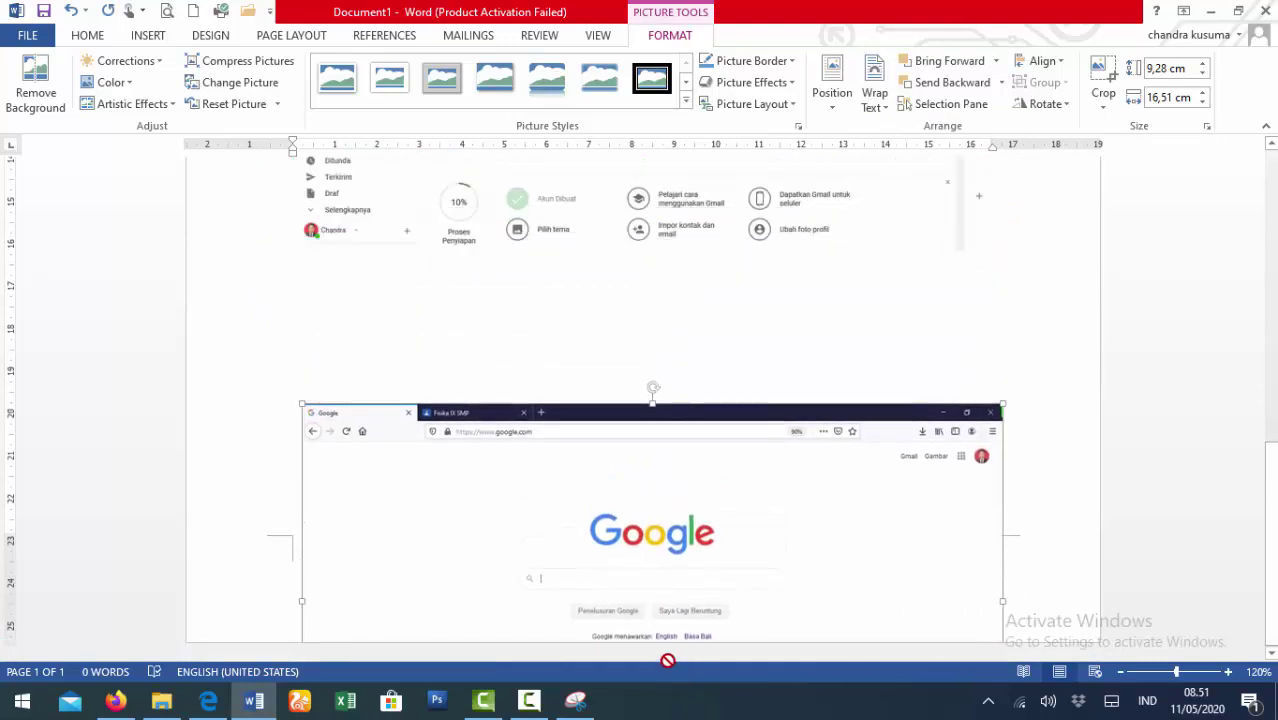
{"action": "left_click_drag", "start_coordinate": [667, 660], "coordinate": [722, 506]}
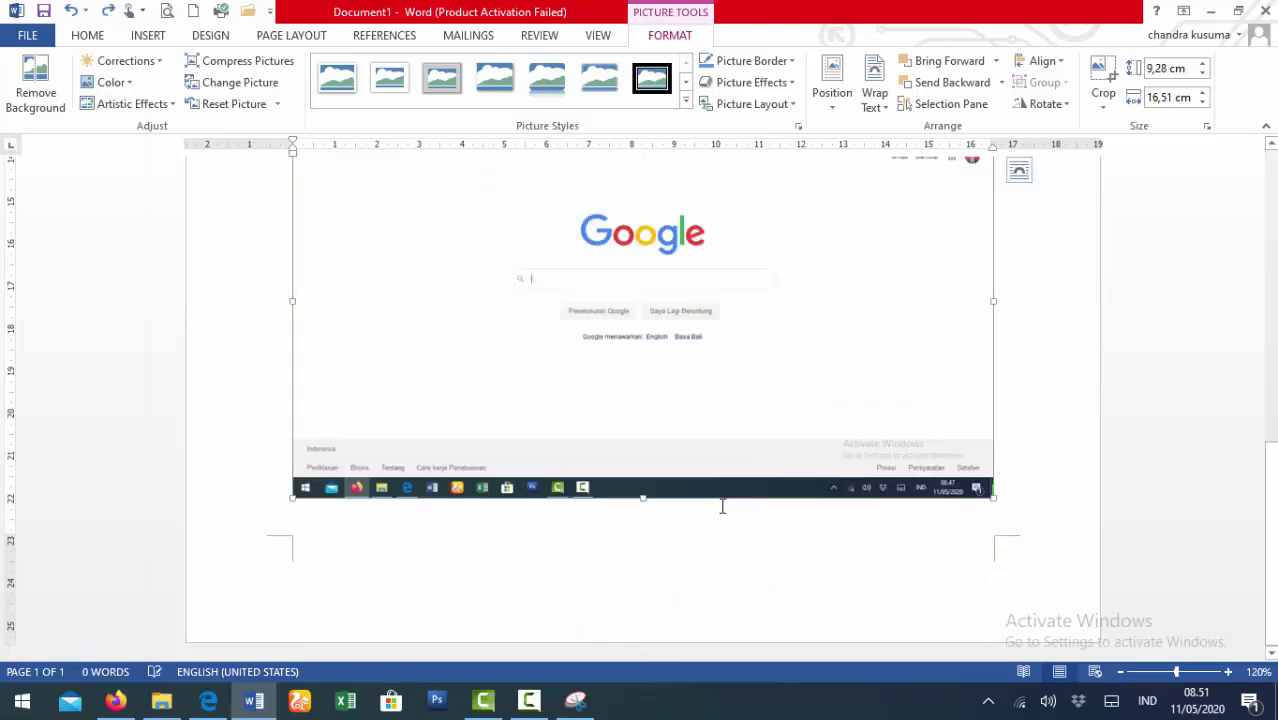
{"action": "scroll", "coordinate": [723, 490], "scroll_direction": "up", "scroll_amount": 10}
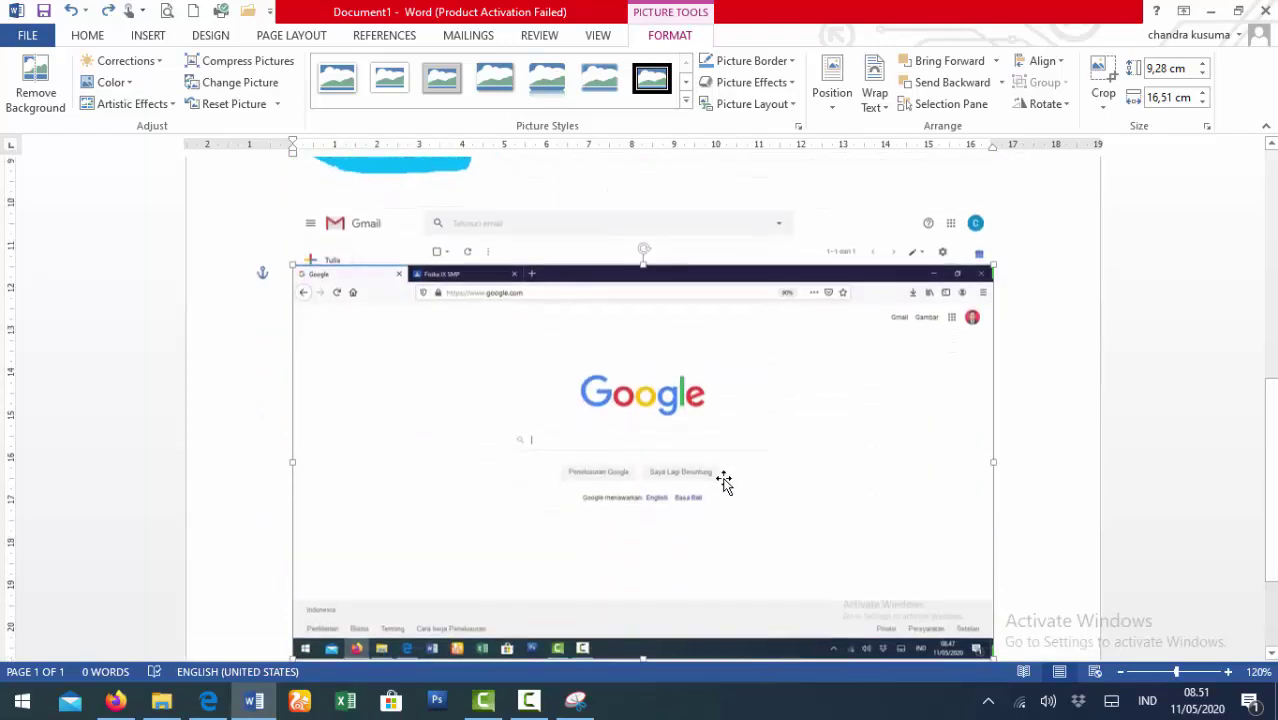
Move the Google window picture without the taskbar down to the bottom of the first page
{"action": "scroll", "coordinate": [725, 479], "scroll_direction": "down", "scroll_amount": 3}
{"action": "left_click", "coordinate": [707, 350]}
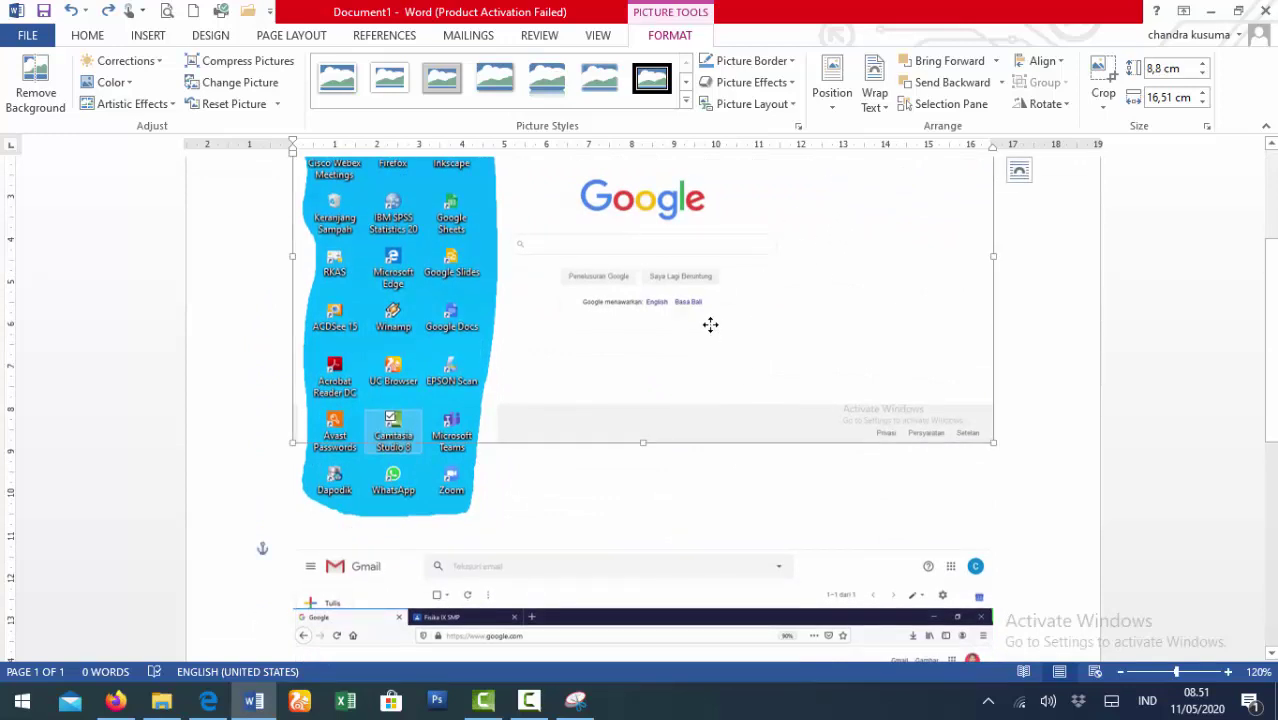
{"action": "left_click_drag", "start_coordinate": [710, 325], "coordinate": [719, 516]}
Add blank lines beside the pictures at the end of the first page until the document extends onto a second page
{"action": "left_click", "coordinate": [260, 335]}
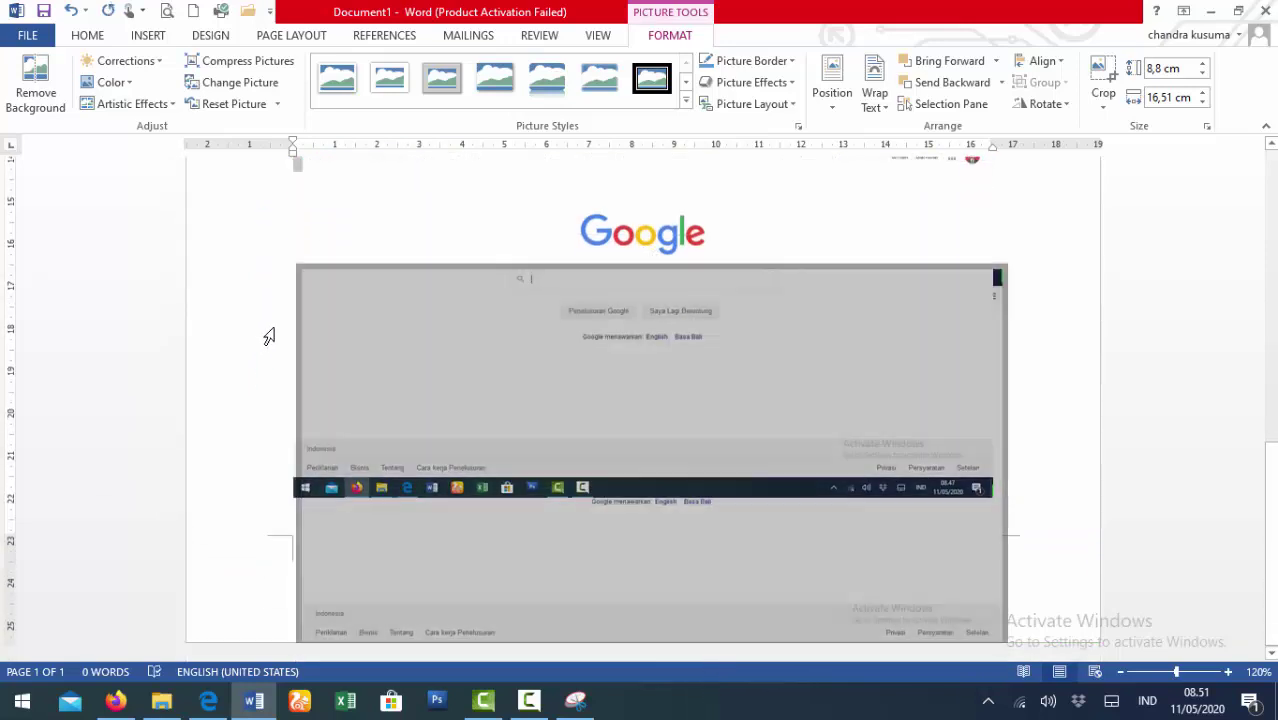
{"action": "left_click", "coordinate": [288, 212]}
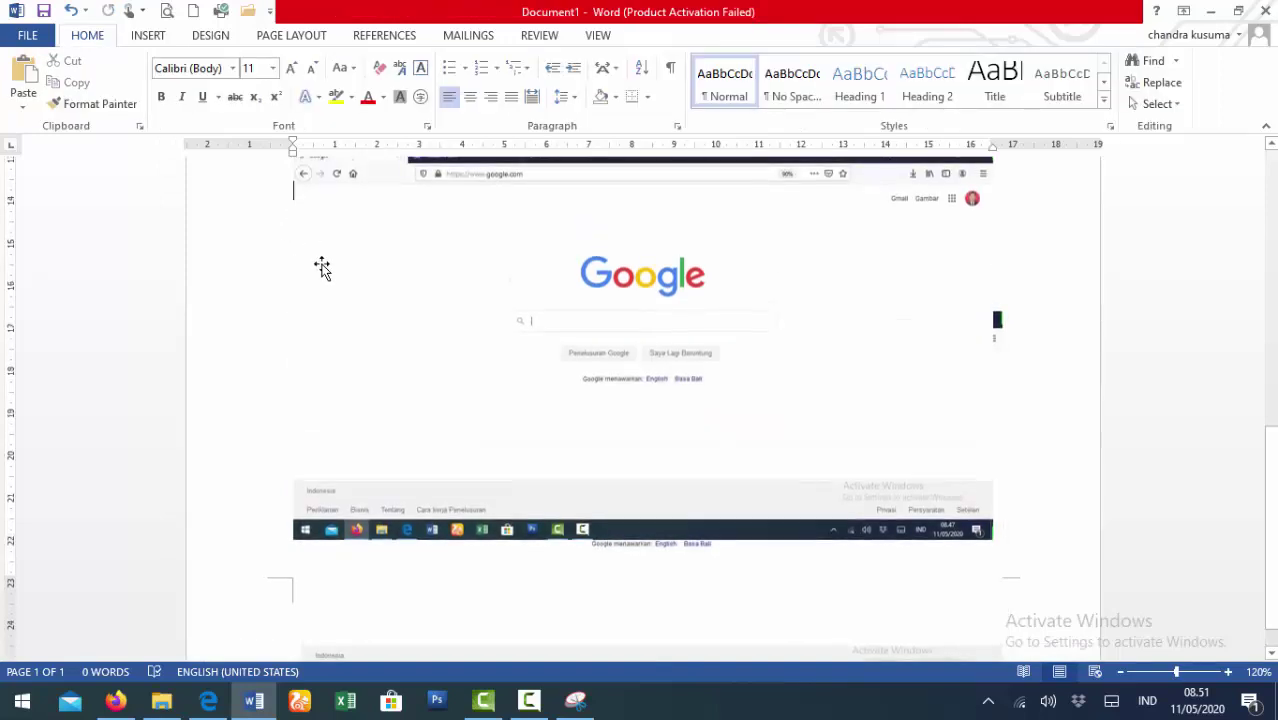
{"action": "key", "text": "Return"}
{"action": "key", "text": "Return"}
{"action": "key", "text": "Return"}
{"action": "key", "text": "Return"}
{"action": "key", "text": "Return"}
{"action": "key", "text": "Return"}
{"action": "key", "text": "Return"}
{"action": "key", "text": "Return"}
{"action": "key", "text": "Return"}
{"action": "key", "text": "Return"}
{"action": "key", "text": "Return"}
{"action": "key", "text": "Return"}
{"action": "key", "text": "Return"}
{"action": "key", "text": "Return"}
{"action": "key", "text": "Return"}
{"action": "key", "text": "Return"}
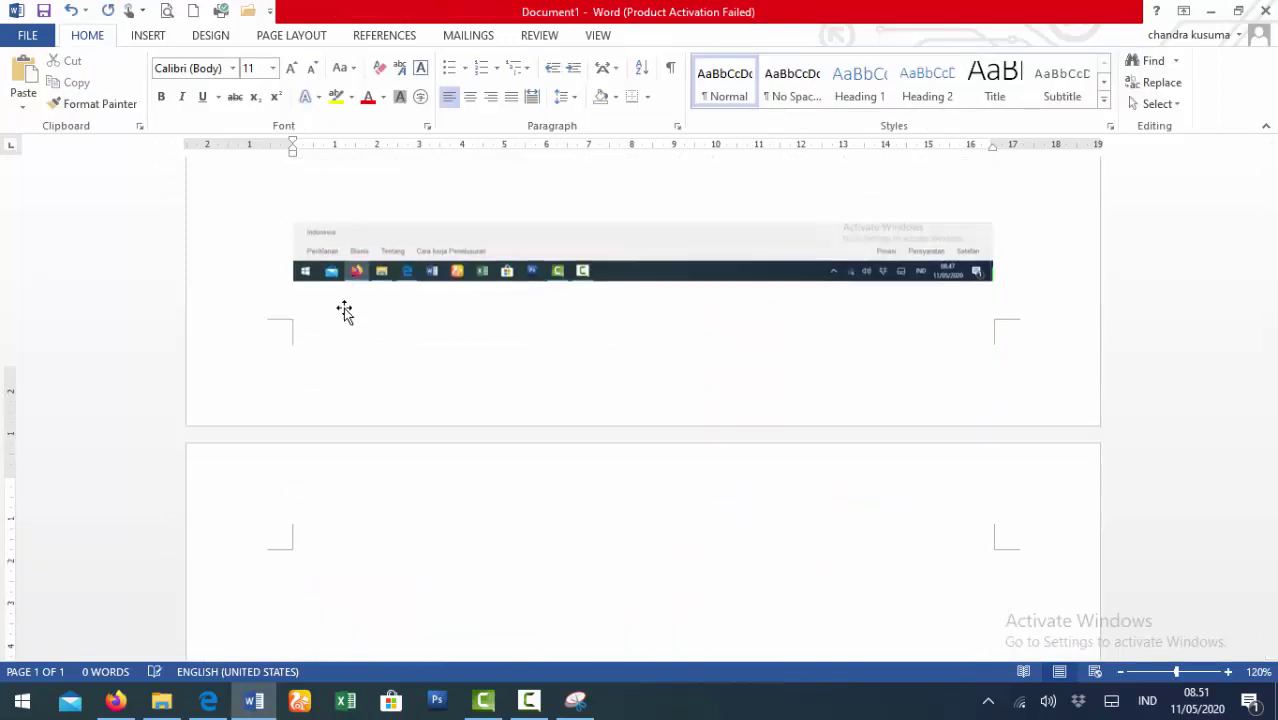
Move the Google window picture without the taskbar up to the top margin of the second page
{"action": "scroll", "coordinate": [438, 404], "scroll_direction": "down", "scroll_amount": 8}
{"action": "scroll", "coordinate": [640, 415], "scroll_direction": "up", "scroll_amount": 2}
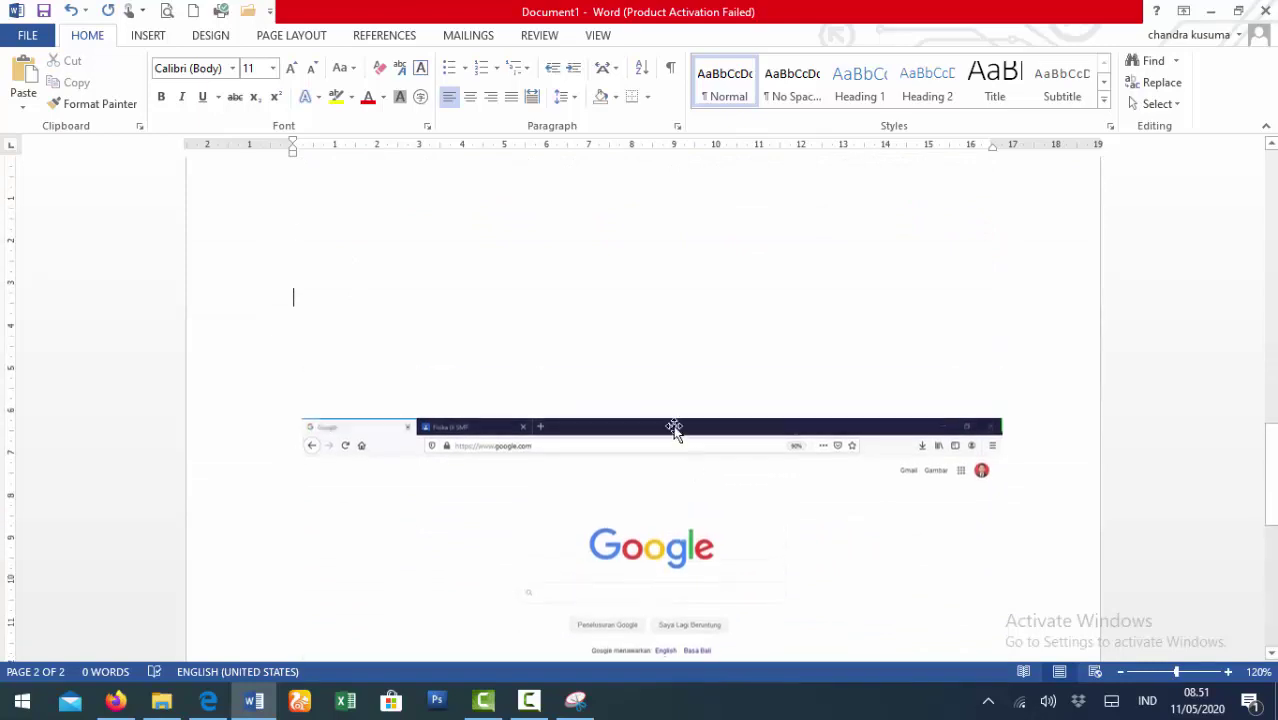
{"action": "left_click", "coordinate": [692, 466]}
{"action": "left_click_drag", "start_coordinate": [692, 466], "coordinate": [683, 203]}
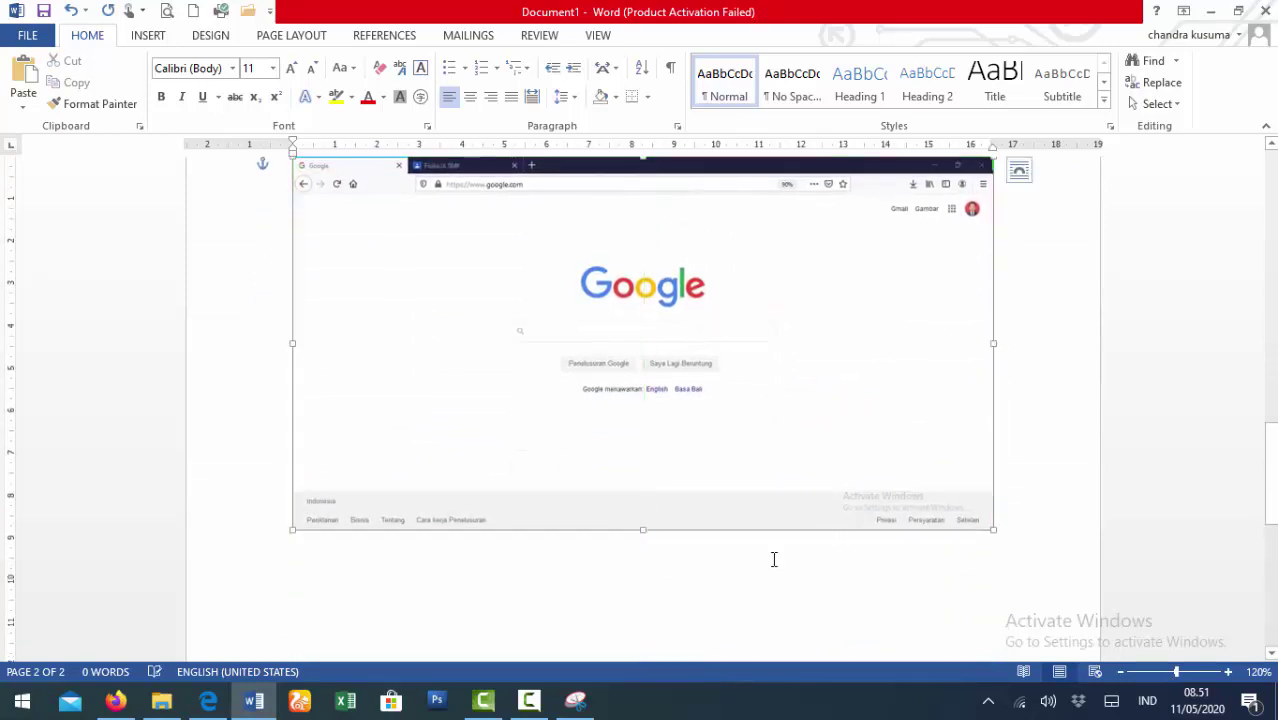
Move the full-screen Google picture with the taskbar onto the second page, just below the other Google picture
{"action": "scroll", "coordinate": [725, 493], "scroll_direction": "up", "scroll_amount": 12}
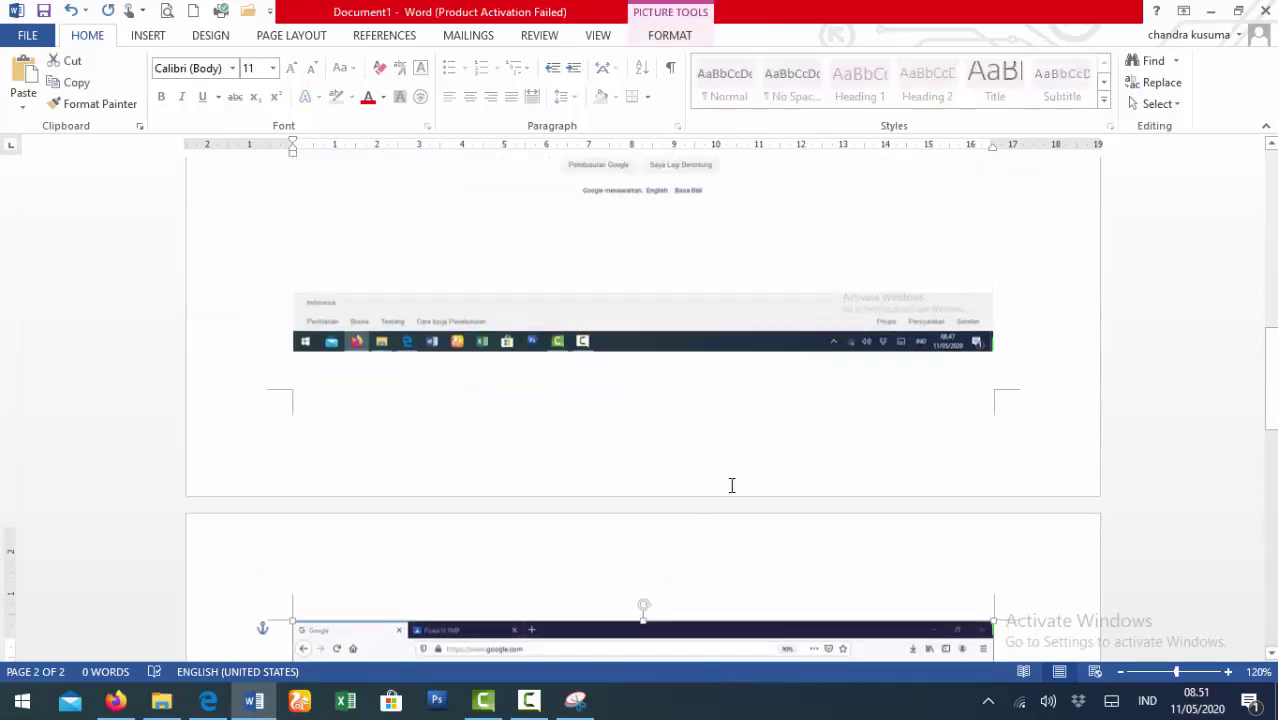
{"action": "left_click", "coordinate": [807, 522]}
{"action": "scroll", "coordinate": [807, 522], "scroll_direction": "down", "scroll_amount": 4}
{"action": "scroll", "coordinate": [812, 505], "scroll_direction": "down", "scroll_amount": 3}
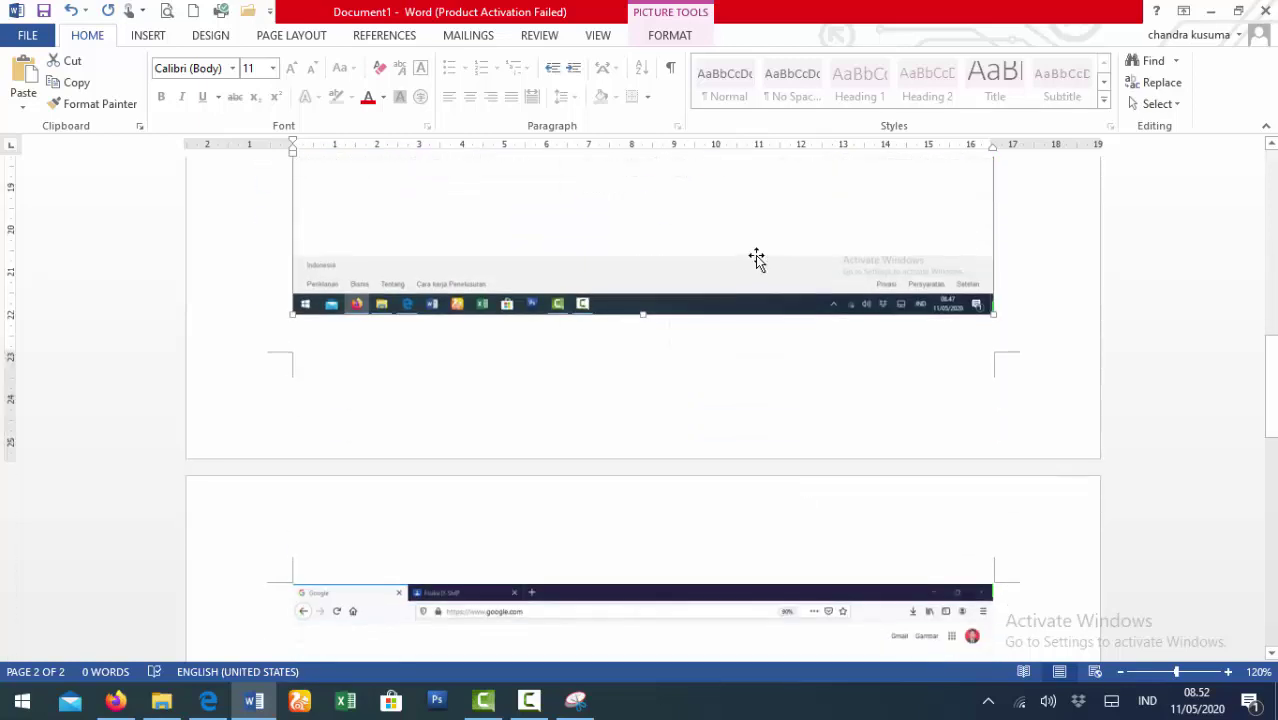
{"action": "left_click_drag", "start_coordinate": [756, 257], "coordinate": [757, 555]}
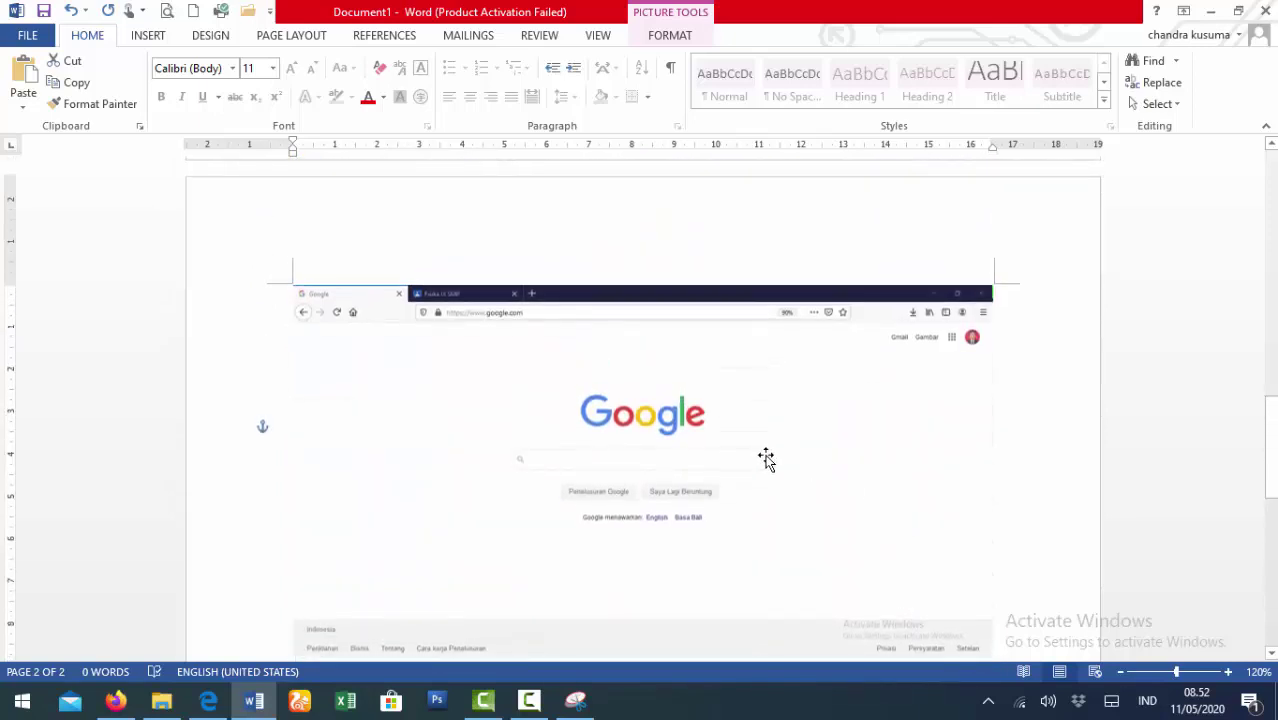
{"action": "scroll", "coordinate": [765, 456], "scroll_direction": "down", "scroll_amount": 3}
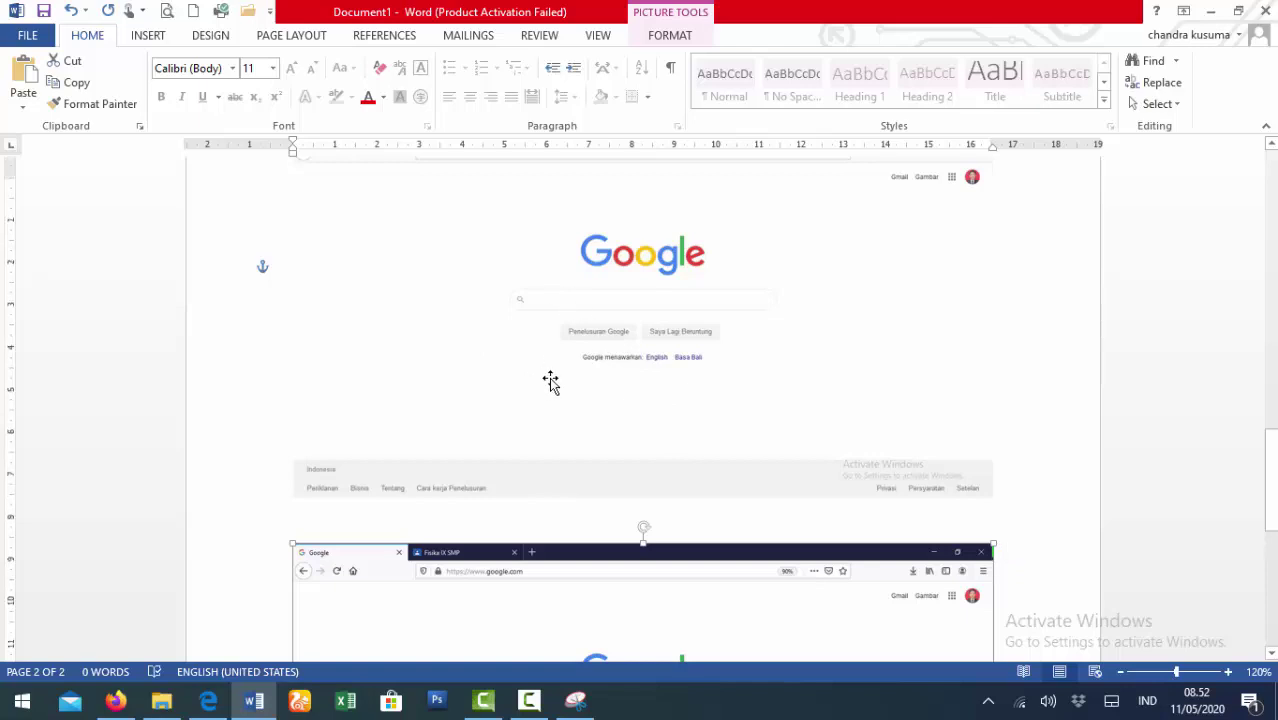
{"action": "scroll", "coordinate": [571, 357], "scroll_direction": "up", "scroll_amount": 1}
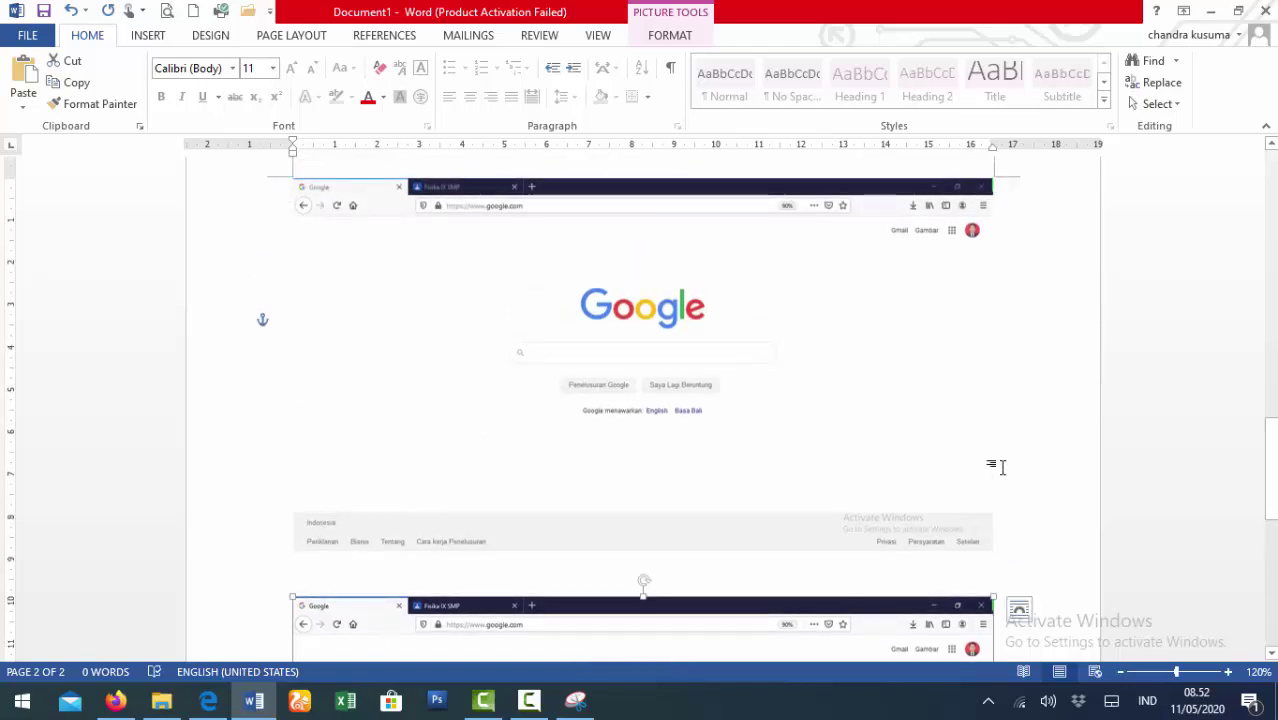
{"action": "scroll", "coordinate": [676, 487], "scroll_direction": "down", "scroll_amount": 8}
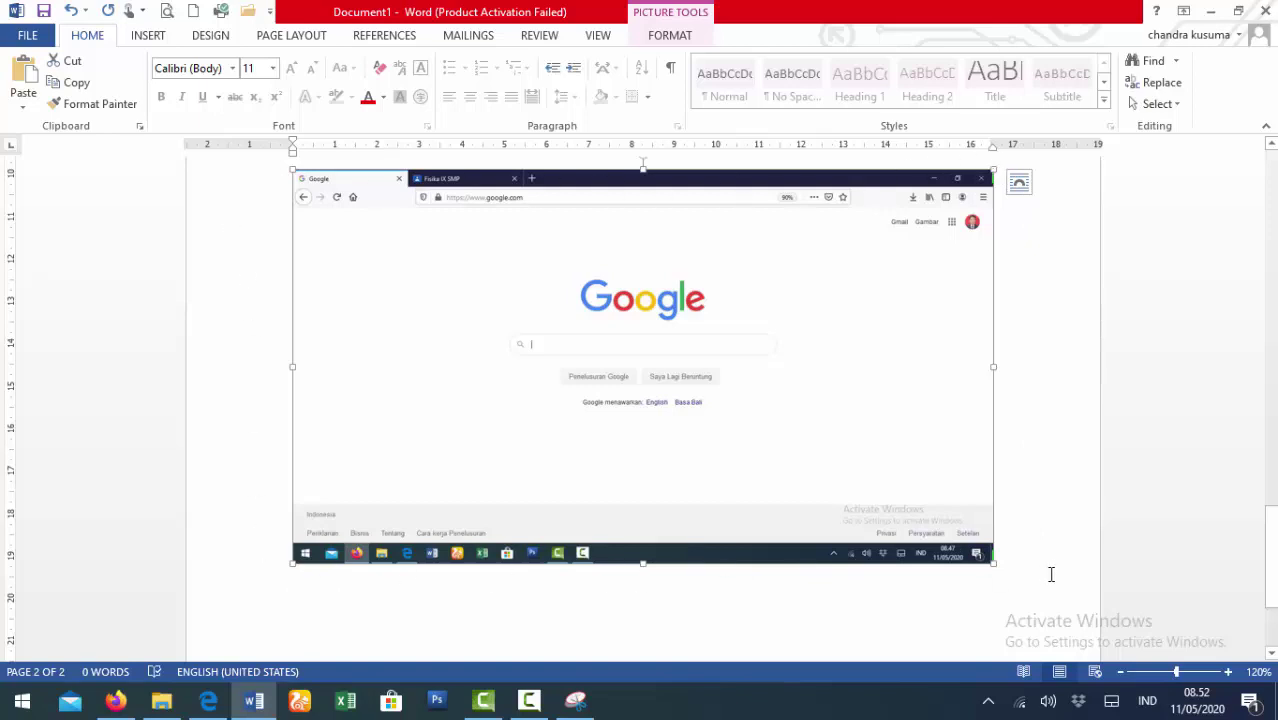
{"action": "scroll", "coordinate": [869, 453], "scroll_direction": "up", "scroll_amount": 5}
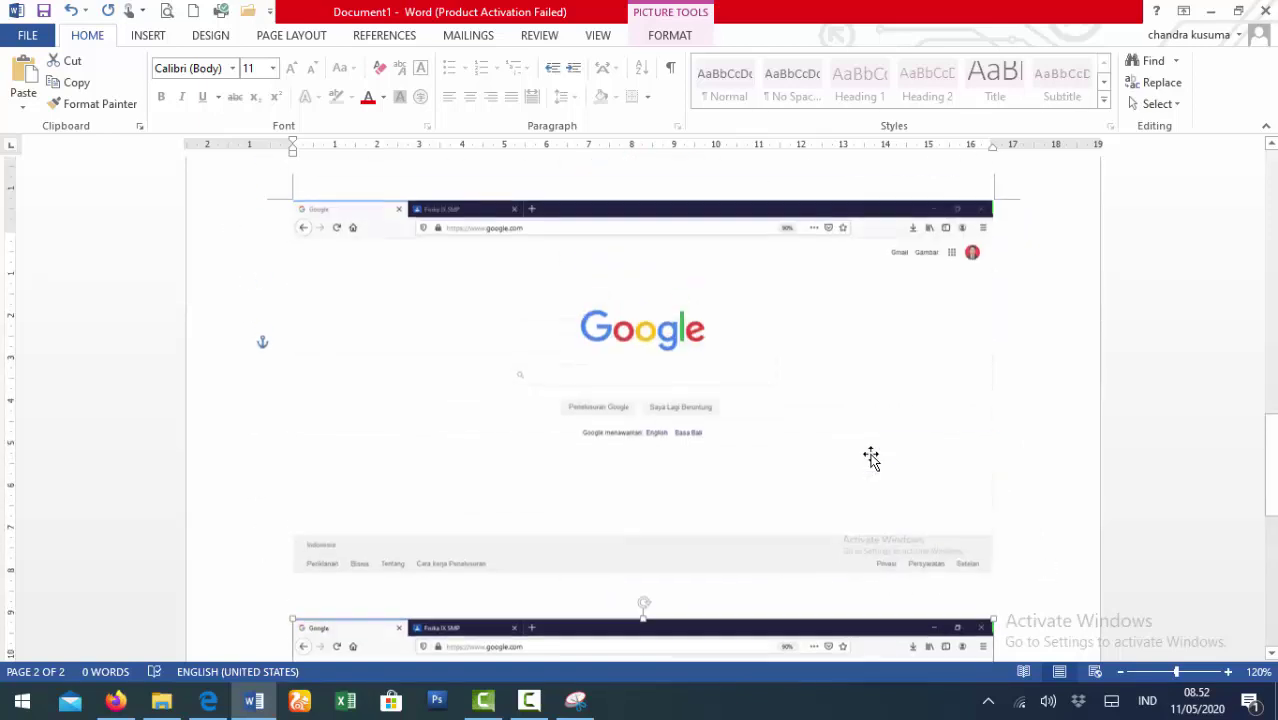
Save the document as a Word Document named Belajar Snipping in the Snipping folder under Pictures
{"action": "scroll", "coordinate": [872, 454], "scroll_direction": "up", "scroll_amount": 15}
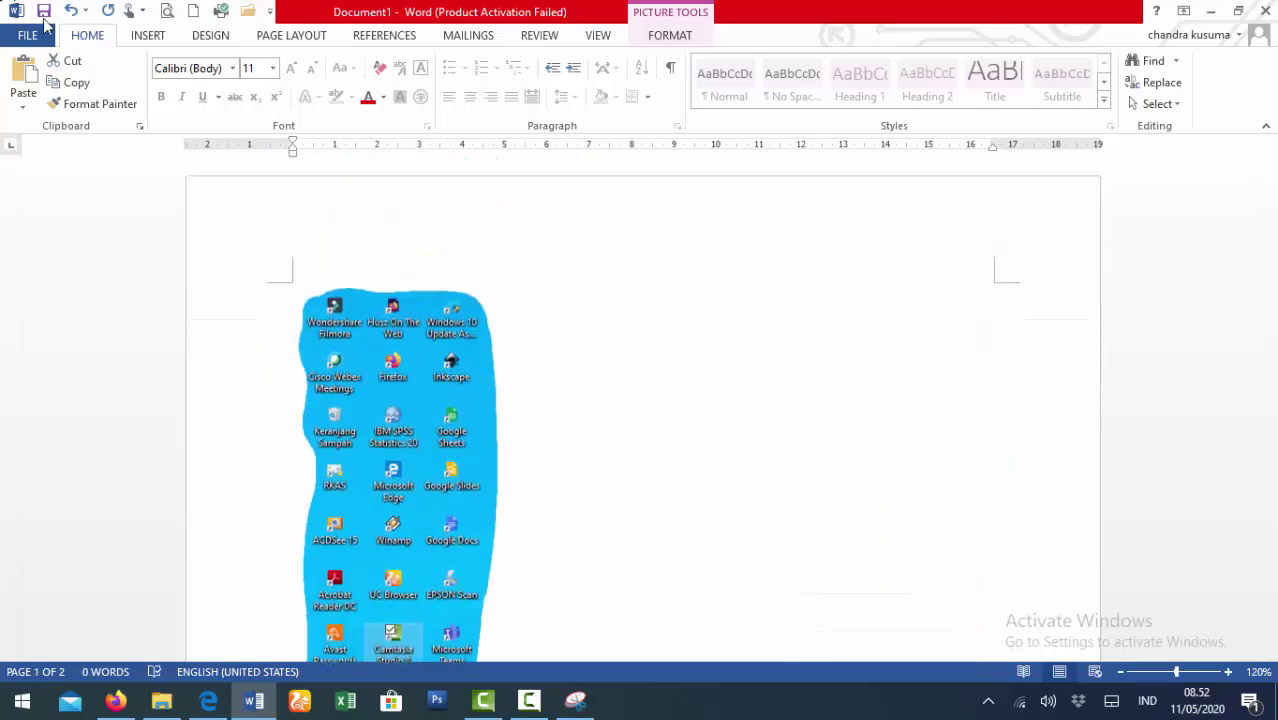
{"action": "left_click", "coordinate": [43, 12]}
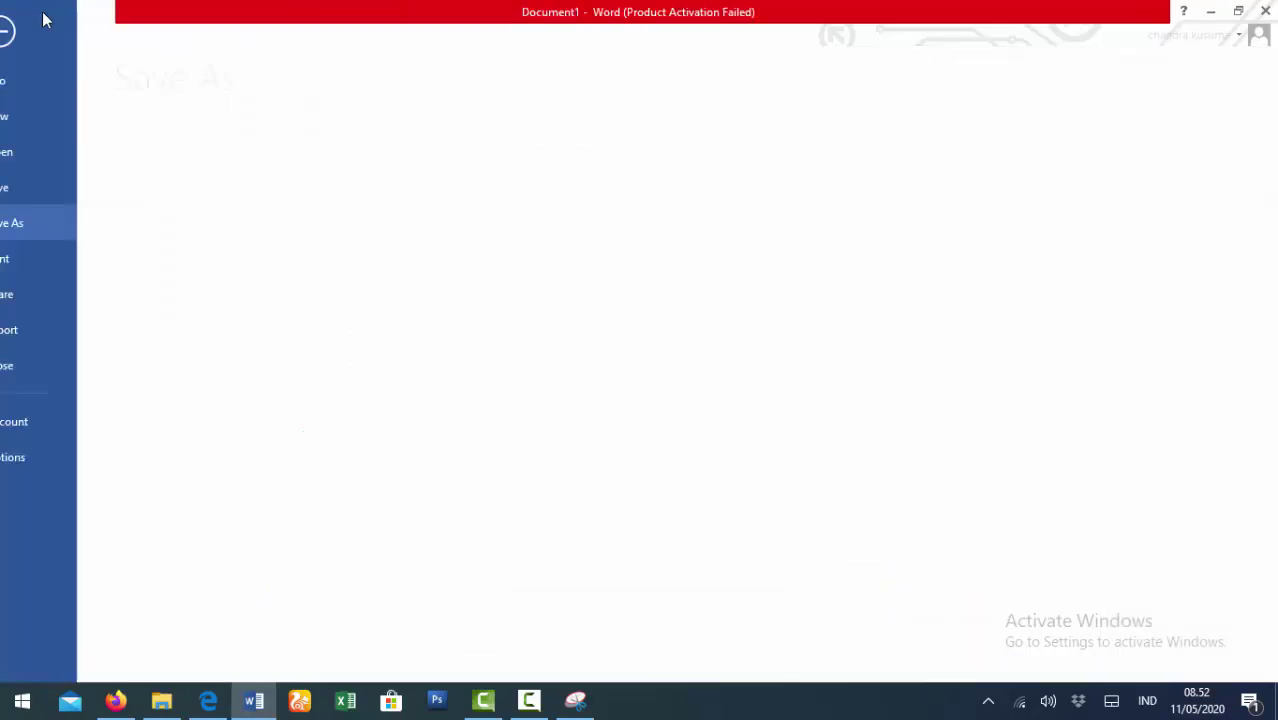
{"action": "left_click", "coordinate": [257, 200]}
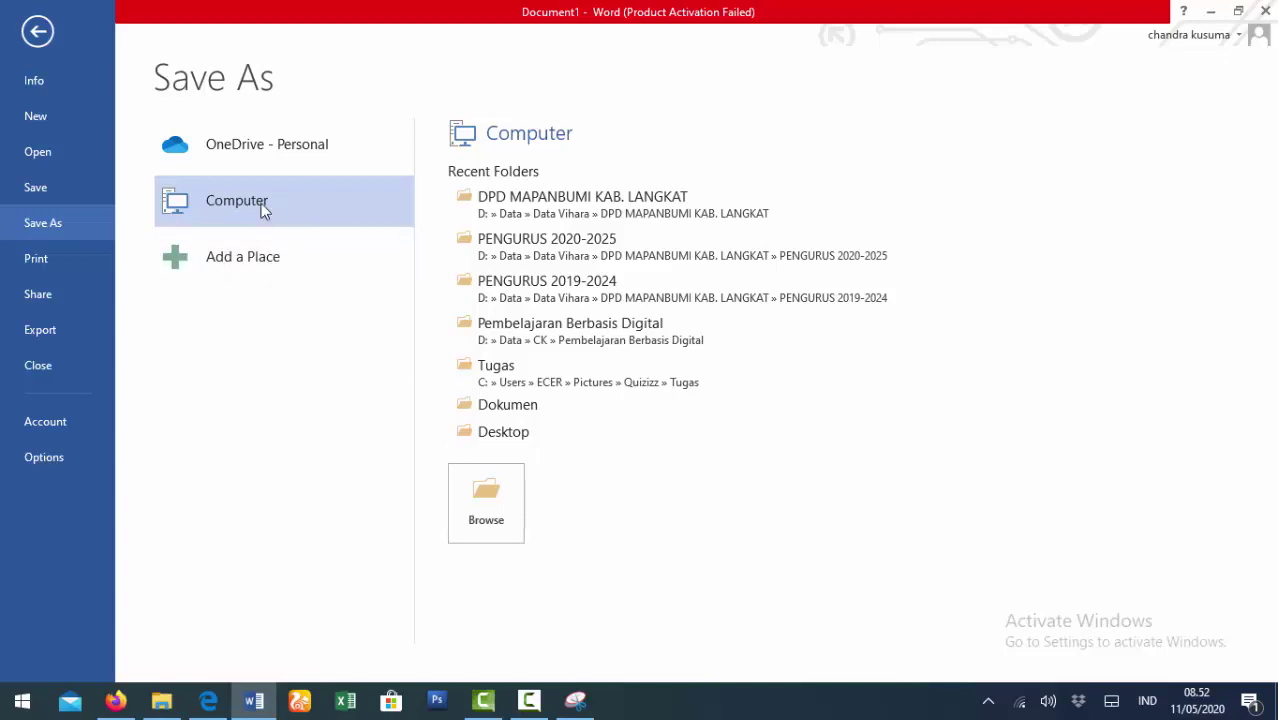
{"action": "double_click", "coordinate": [261, 203]}
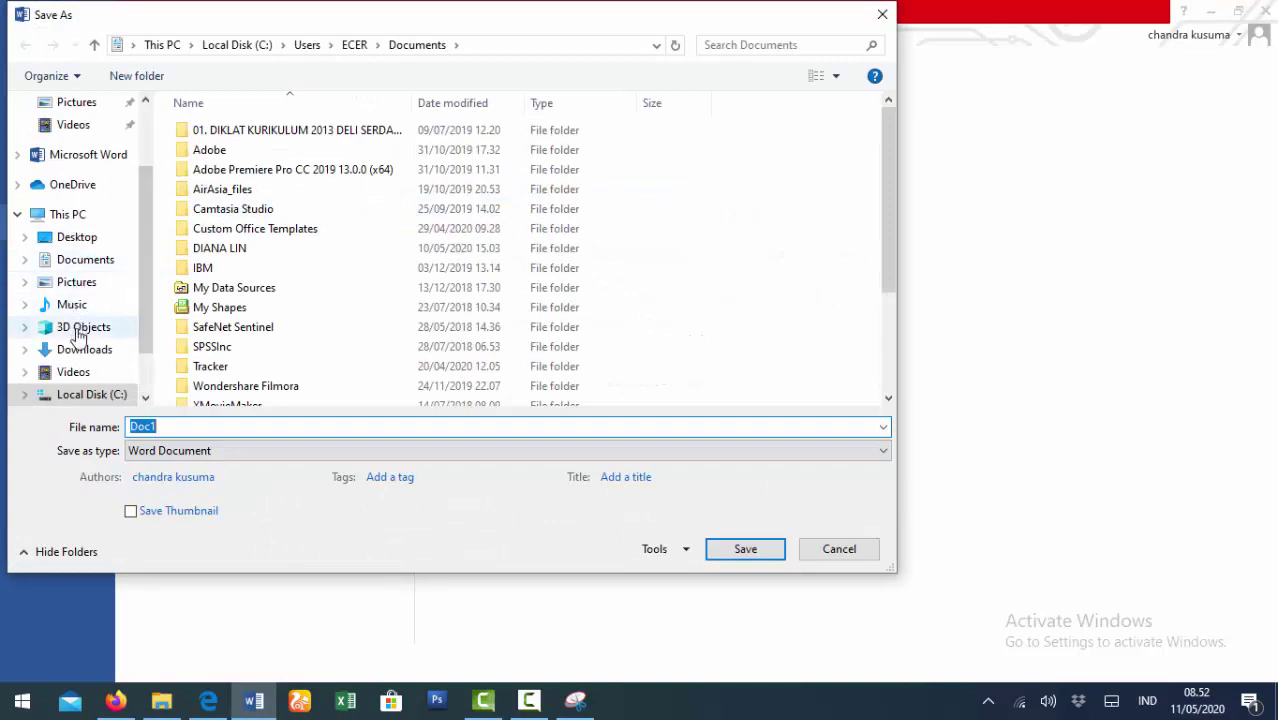
{"action": "scroll", "coordinate": [92, 325], "scroll_direction": "down", "scroll_amount": 1}
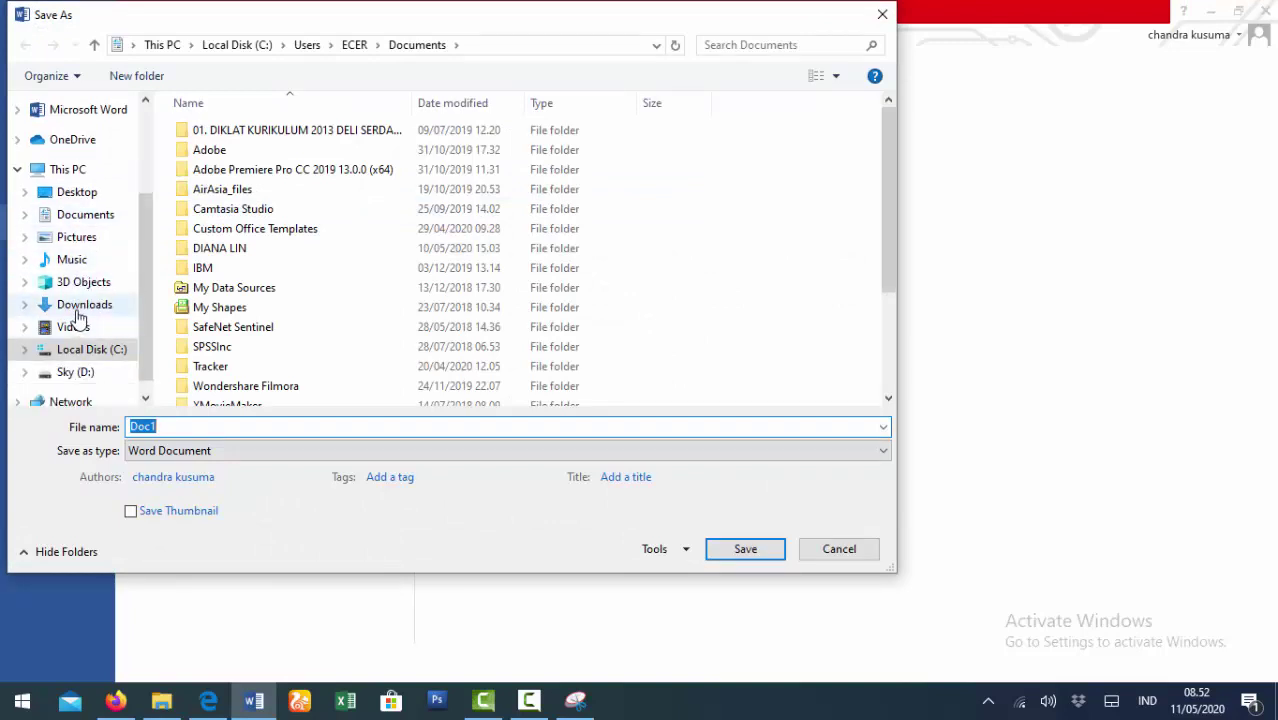
{"action": "left_click", "coordinate": [80, 239]}
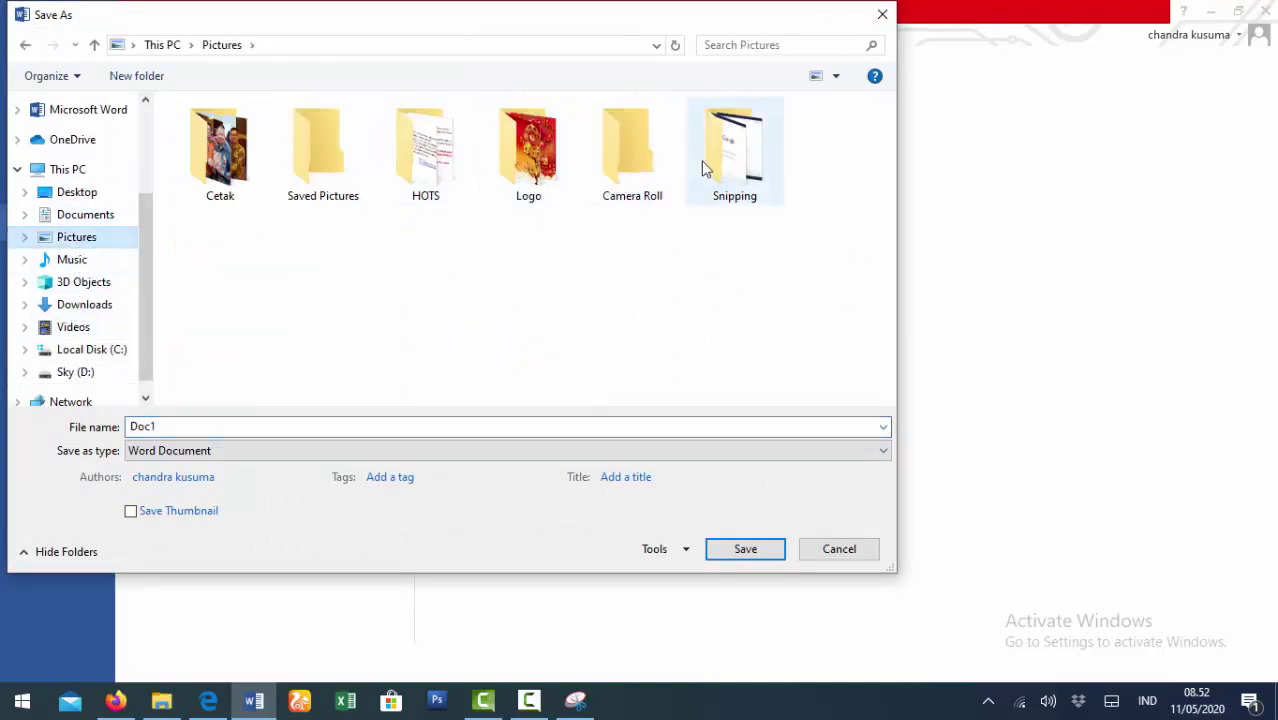
{"action": "double_click", "coordinate": [726, 166]}
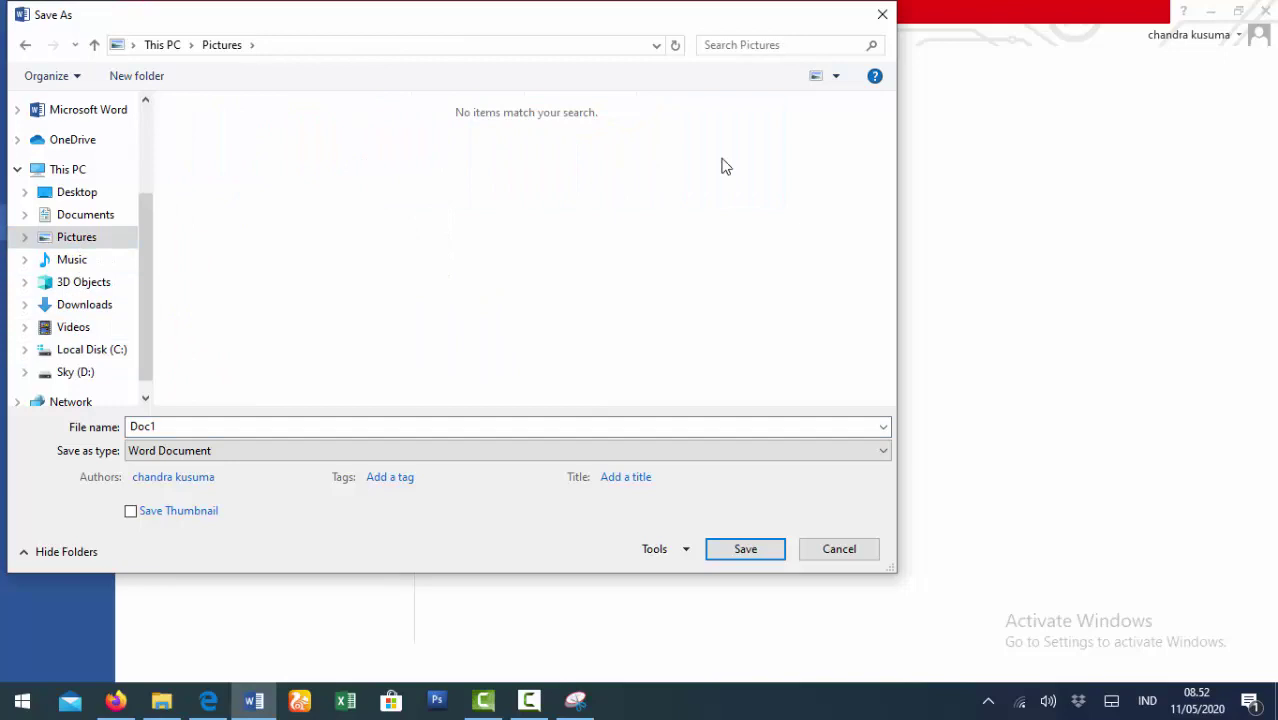
{"action": "double_click", "coordinate": [190, 427]}
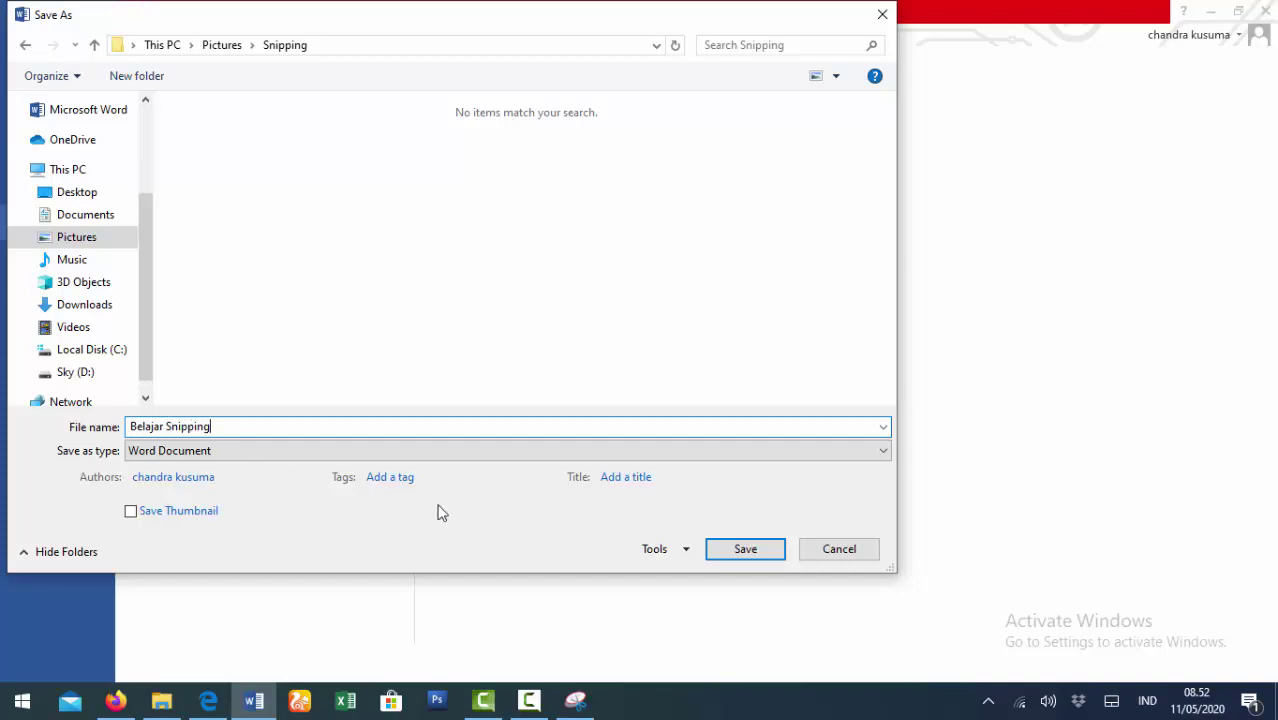
{"action": "left_click", "coordinate": [744, 549]}
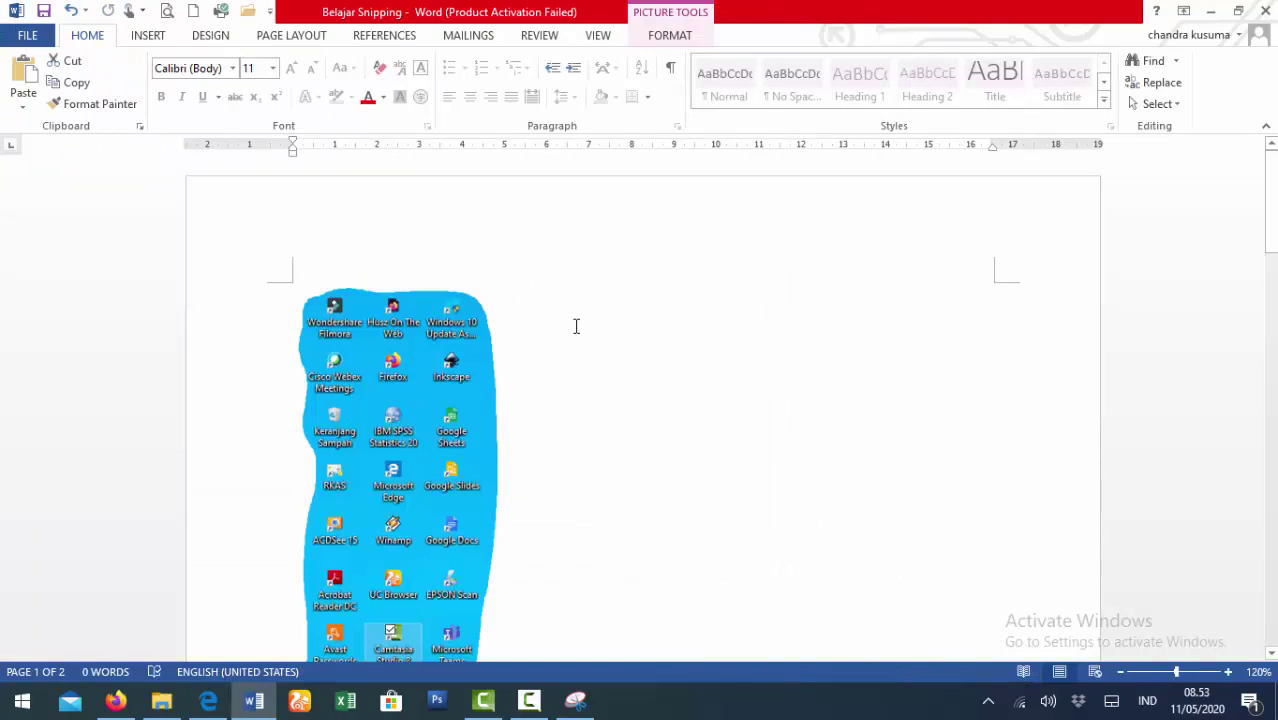
Review the arrangement of the four pictures across both pages of the saved document
{"action": "scroll", "coordinate": [576, 326], "scroll_direction": "down", "scroll_amount": 8}
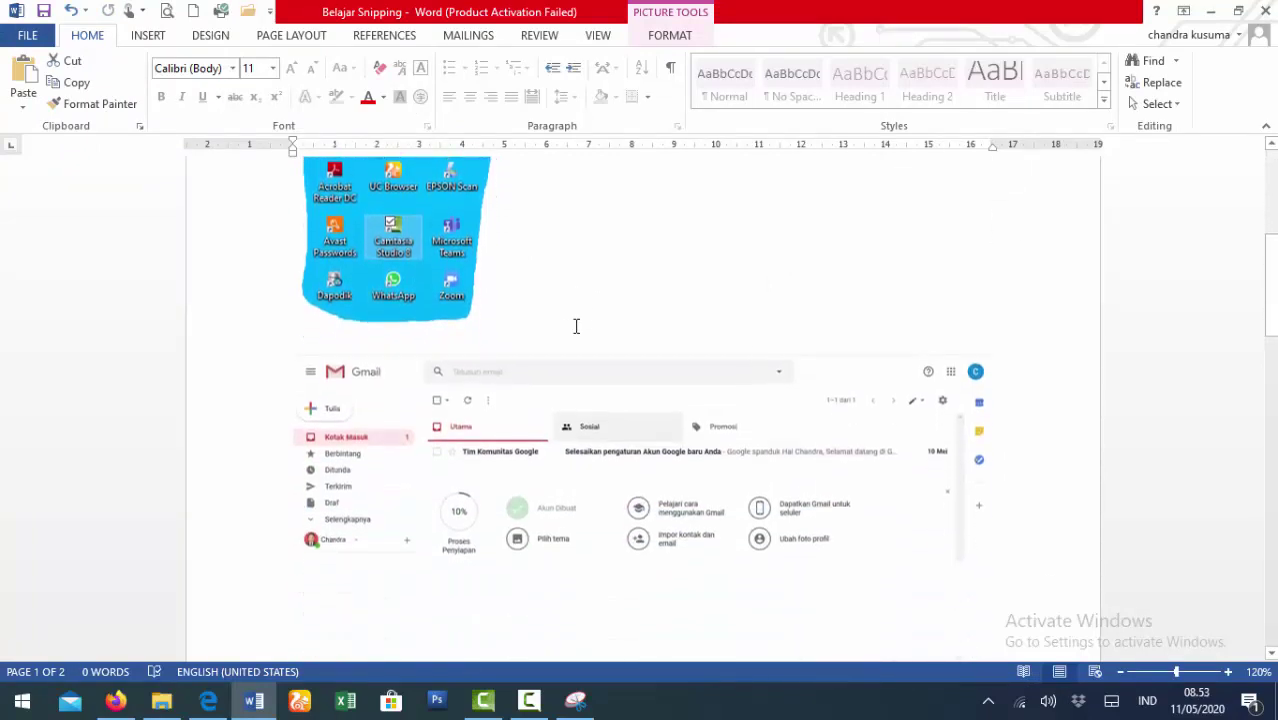
{"action": "scroll", "coordinate": [575, 330], "scroll_direction": "down", "scroll_amount": 2}
{"action": "scroll", "coordinate": [576, 328], "scroll_direction": "up", "scroll_amount": 7}
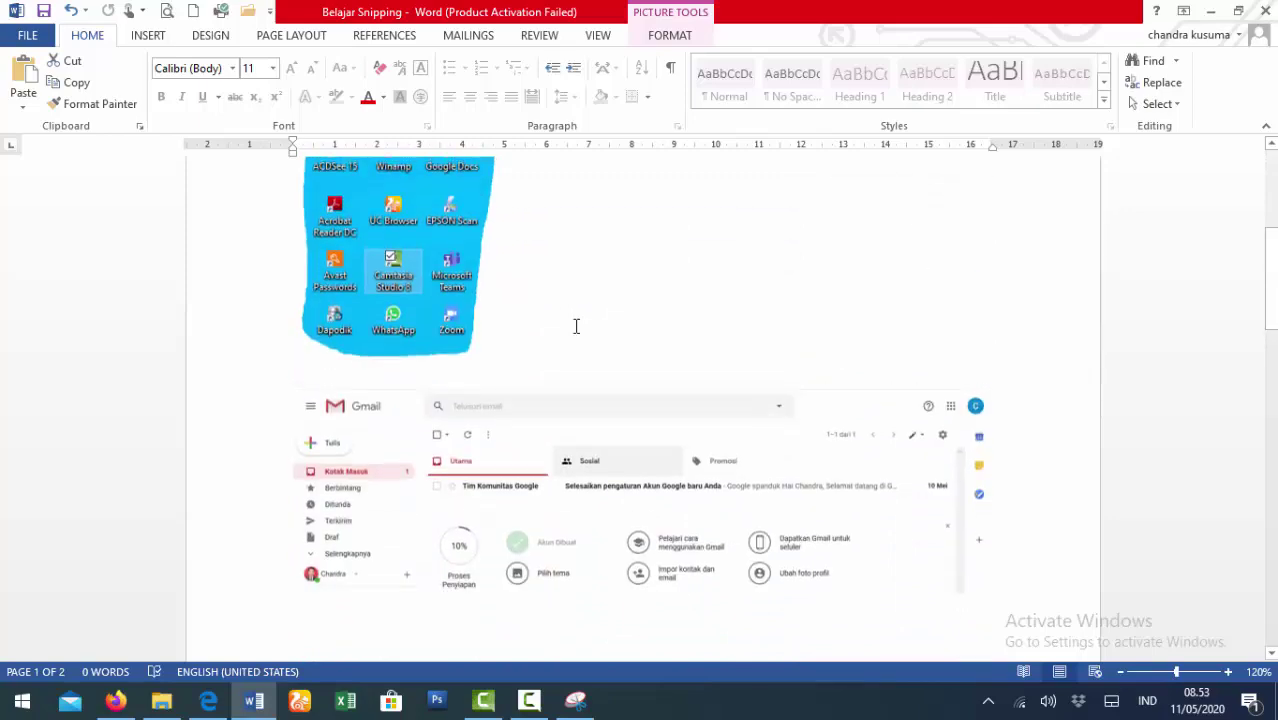
{"action": "scroll", "coordinate": [576, 326], "scroll_direction": "down", "scroll_amount": 9}
{"action": "scroll", "coordinate": [576, 326], "scroll_direction": "down", "scroll_amount": 18}
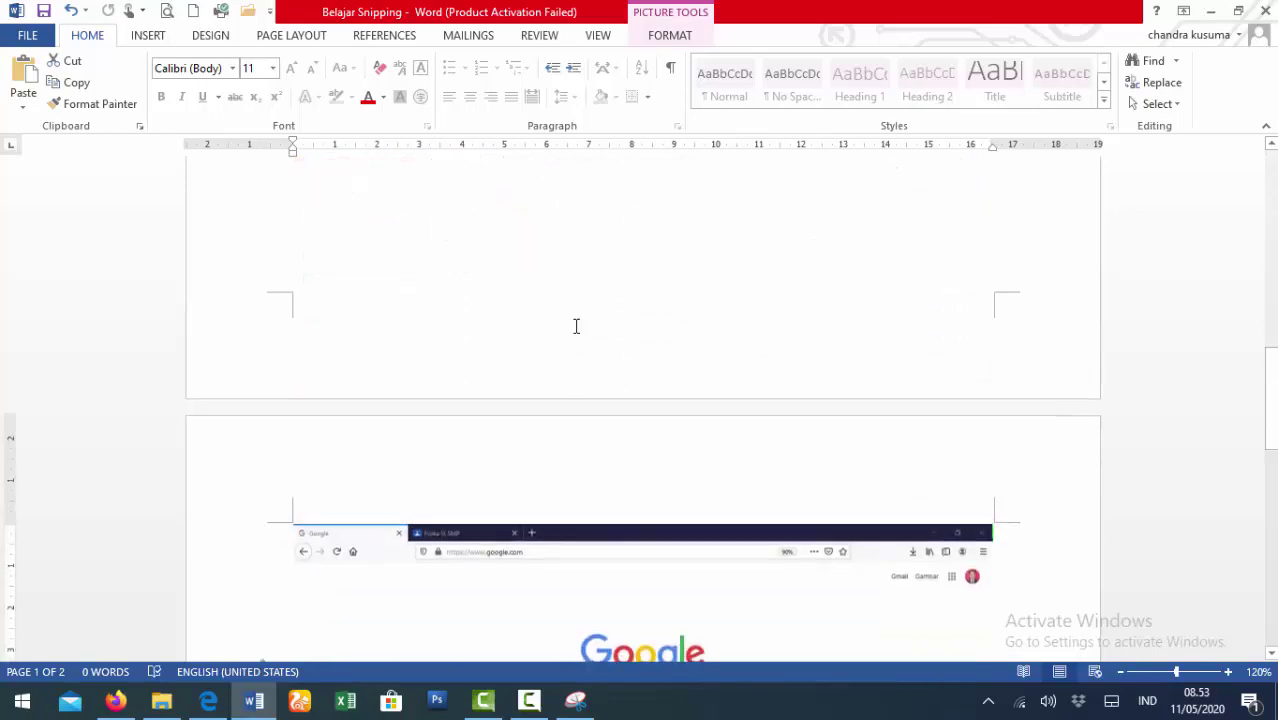
{"action": "scroll", "coordinate": [576, 327], "scroll_direction": "up", "scroll_amount": 18}
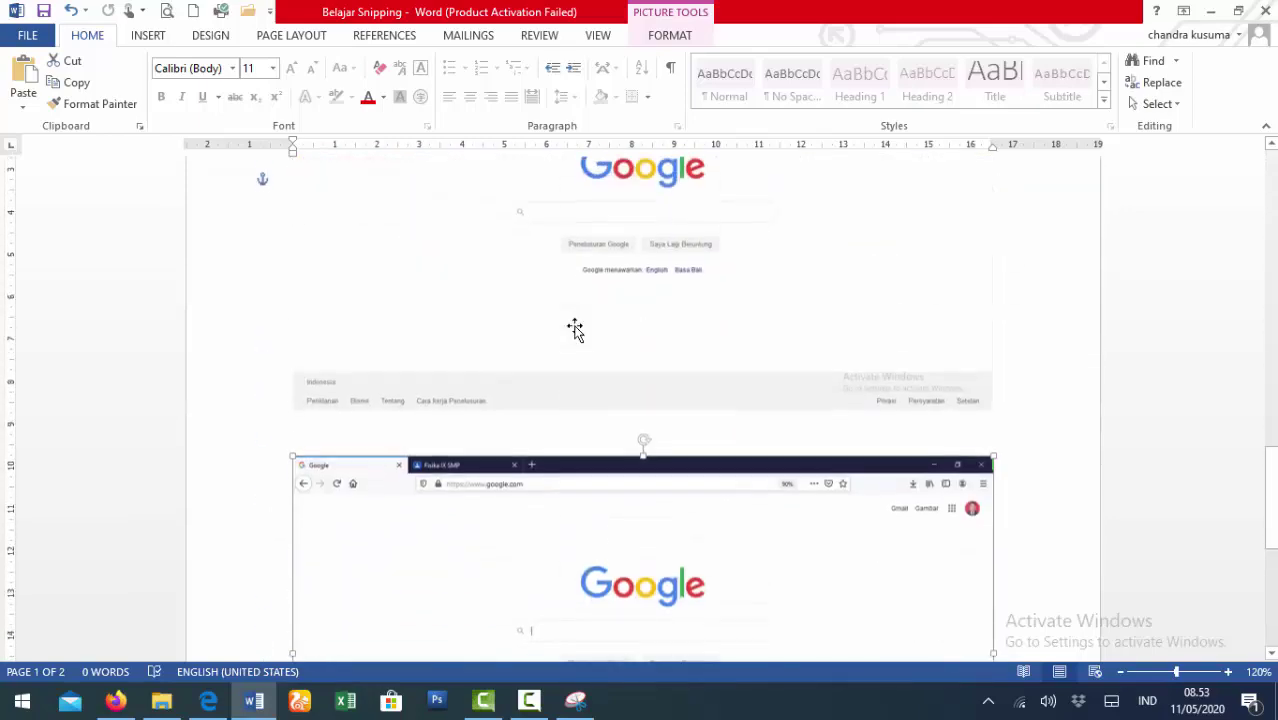
{"action": "scroll", "coordinate": [576, 327], "scroll_direction": "up", "scroll_amount": 5}
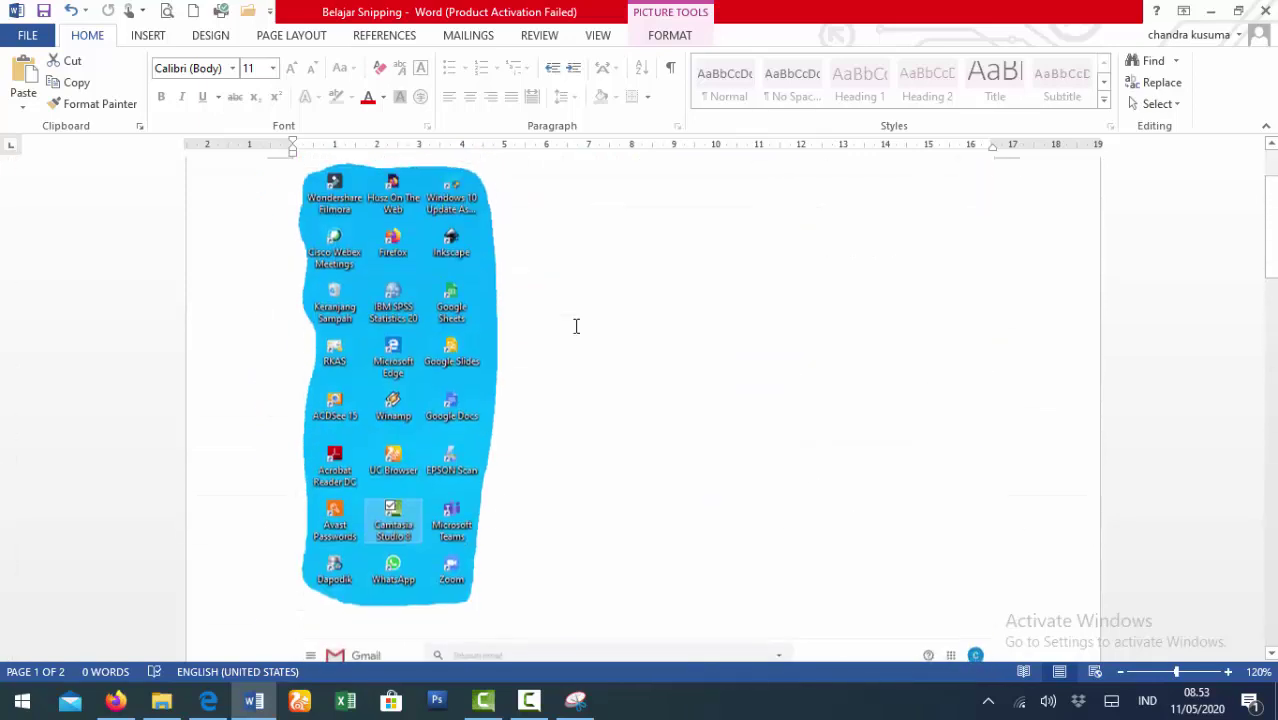
{"action": "scroll", "coordinate": [576, 327], "scroll_direction": "down", "scroll_amount": 1}
{"action": "scroll", "coordinate": [576, 326], "scroll_direction": "up", "scroll_amount": 1}
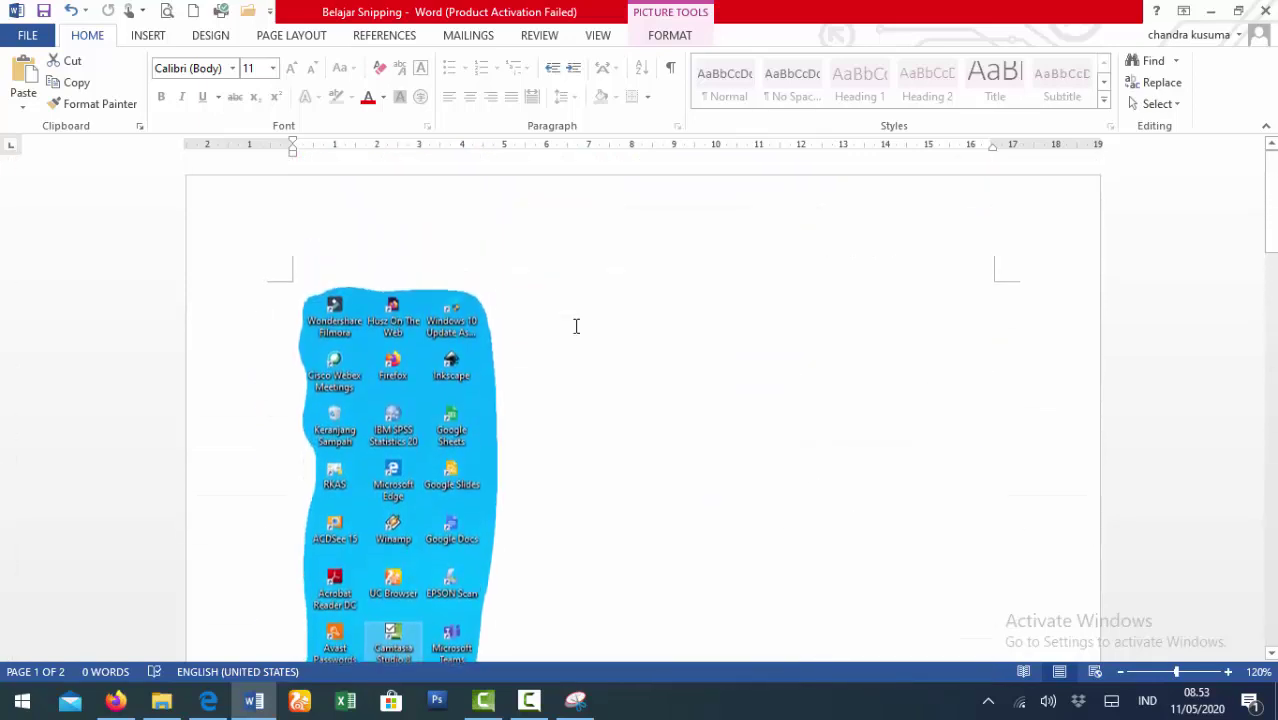